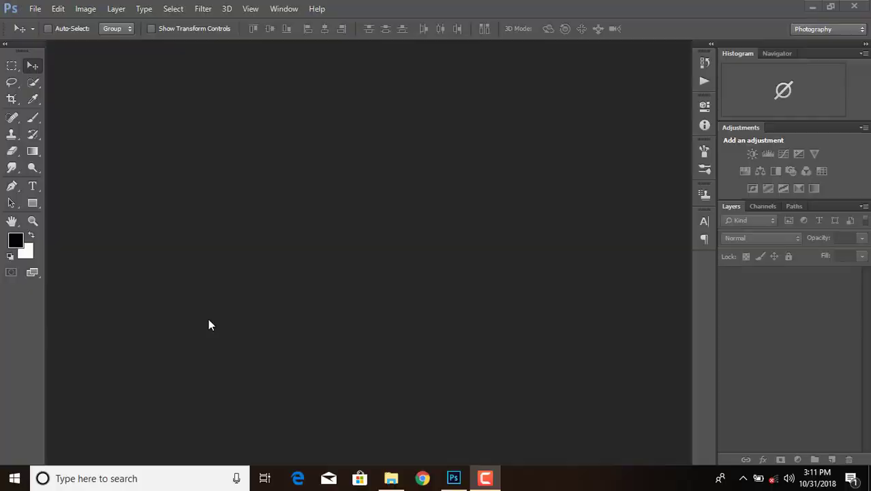
Step: Open modelll.jpg from the Desktop's Stocks folder and dock it in the workspace
{"action": "left_click", "coordinate": [35, 8]}
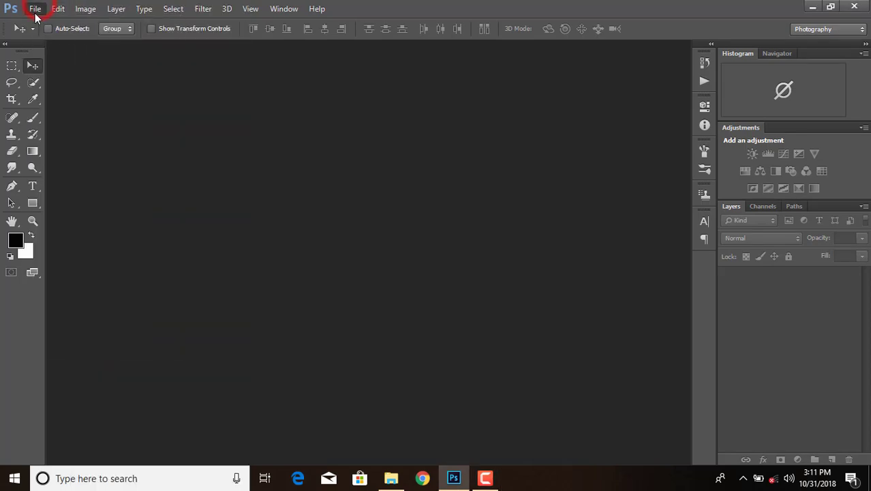
{"action": "left_click", "coordinate": [34, 9]}
{"action": "left_click", "coordinate": [38, 33]}
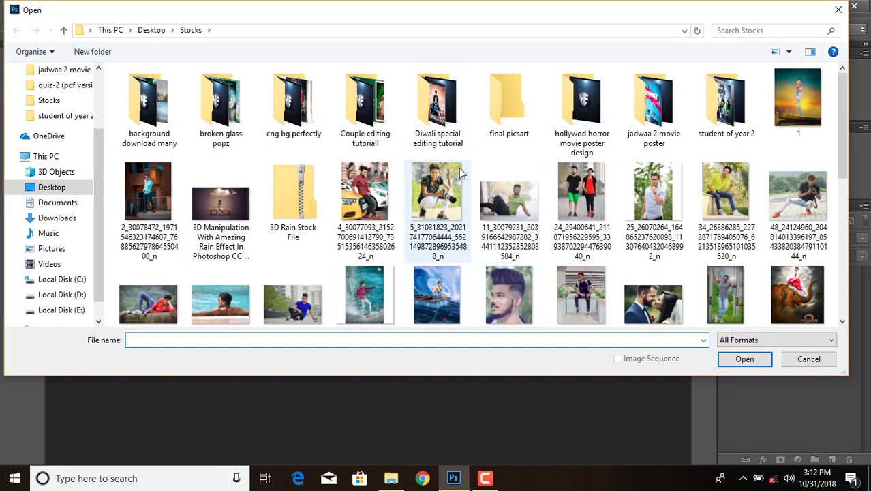
{"action": "scroll", "coordinate": [461, 182], "scroll_direction": "down", "scroll_amount": 1}
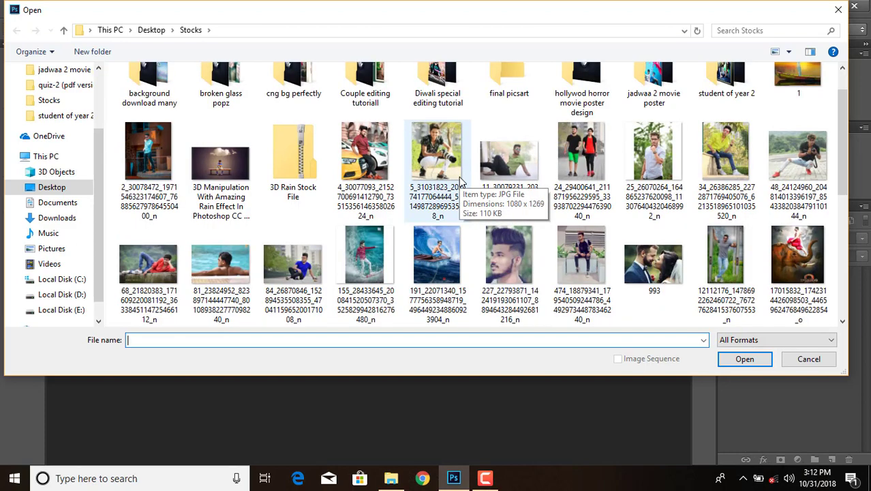
{"action": "scroll", "coordinate": [461, 182], "scroll_direction": "down", "scroll_amount": 3}
{"action": "scroll", "coordinate": [450, 191], "scroll_direction": "down", "scroll_amount": 5}
{"action": "left_click", "coordinate": [149, 253]}
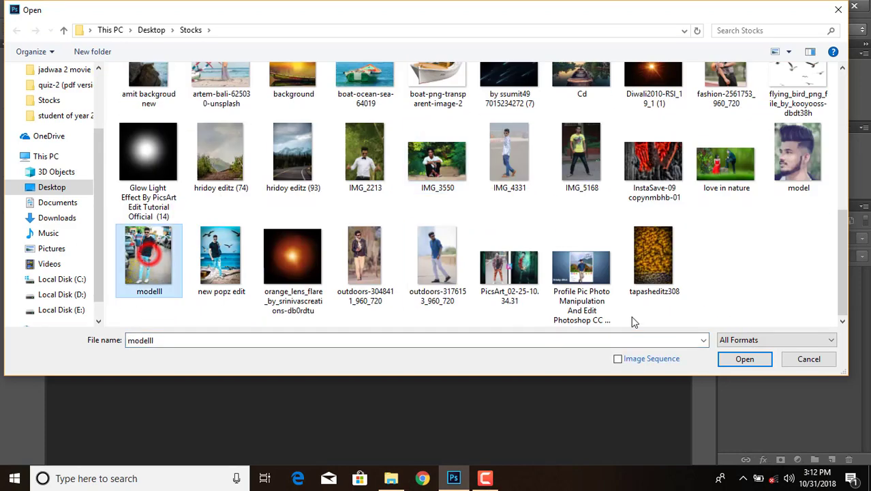
{"action": "left_click", "coordinate": [744, 359]}
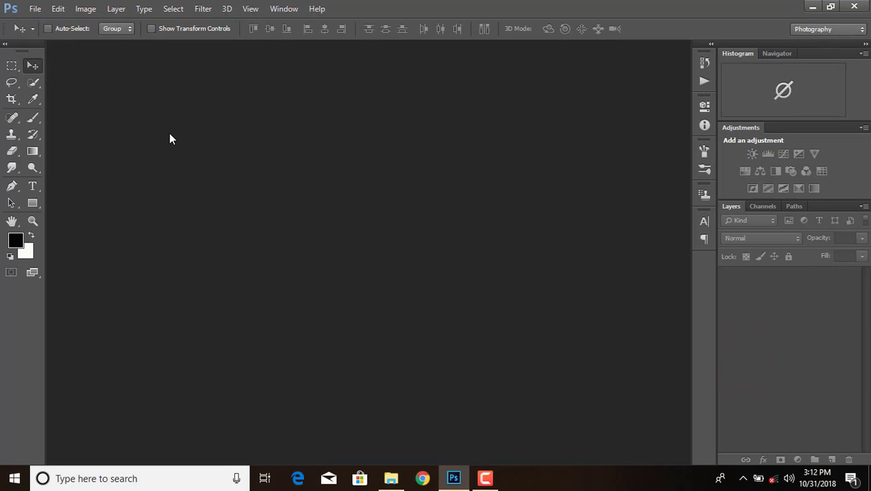
{"action": "left_click_drag", "start_coordinate": [181, 45], "coordinate": [196, 43]}
Step: Unlock the Background into Layer 0 and quick-select the man's torso and upper jeans
{"action": "left_click", "coordinate": [846, 281]}
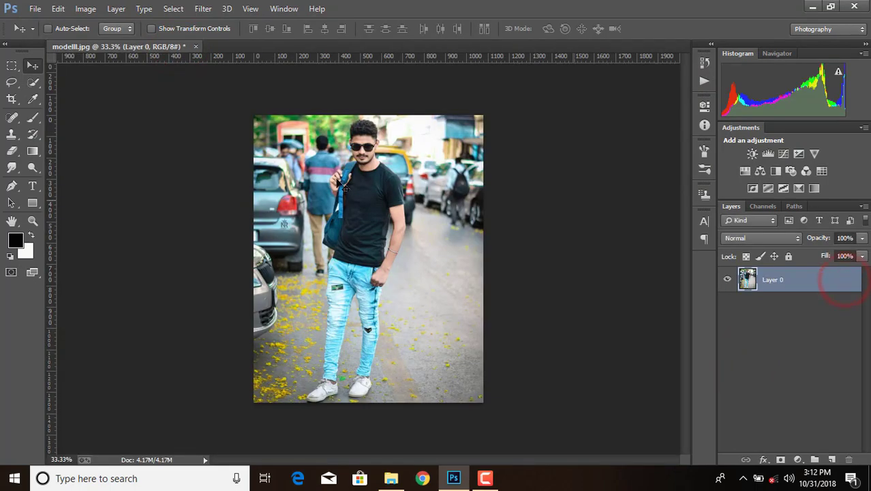
{"action": "left_click", "coordinate": [34, 85]}
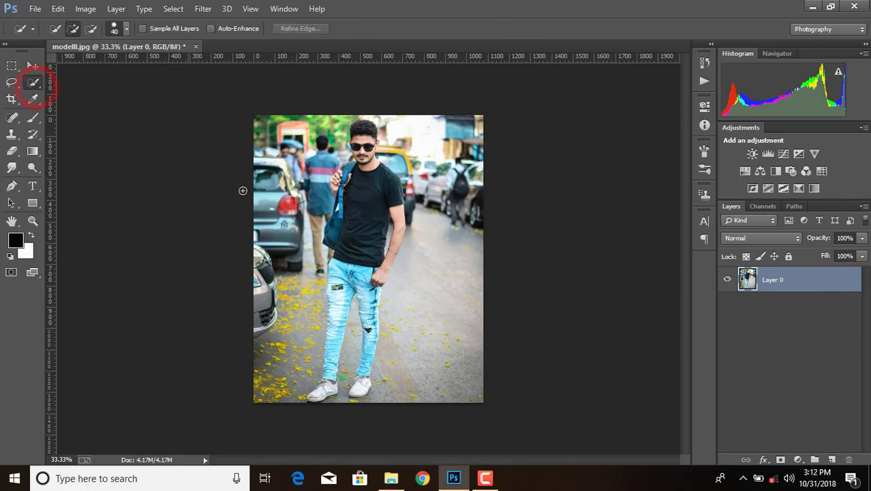
{"action": "left_click", "coordinate": [367, 286]}
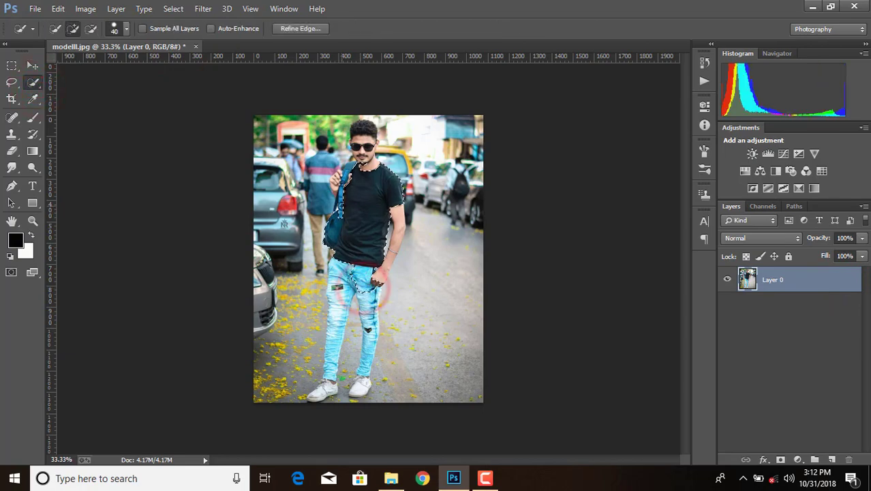
Step: Zoom in and extend the quick selection over the man's hand, bag strap and face
{"action": "scroll", "coordinate": [353, 217], "scroll_direction": "up", "scroll_amount": 1}
{"action": "scroll", "coordinate": [350, 218], "scroll_direction": "up", "scroll_amount": 1}
{"action": "scroll", "coordinate": [350, 218], "scroll_direction": "up", "scroll_amount": 1}
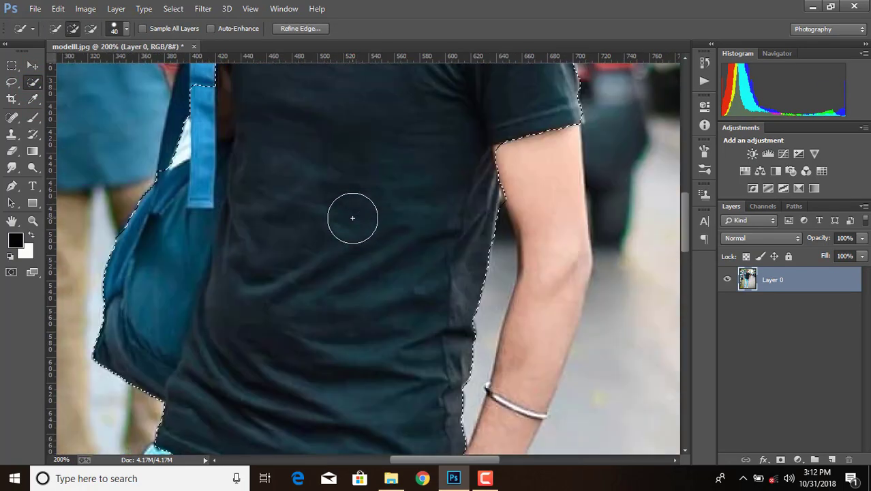
{"action": "scroll", "coordinate": [228, 195], "scroll_direction": "up", "scroll_amount": 1}
{"action": "left_click_drag", "start_coordinate": [228, 195], "coordinate": [163, 123]}
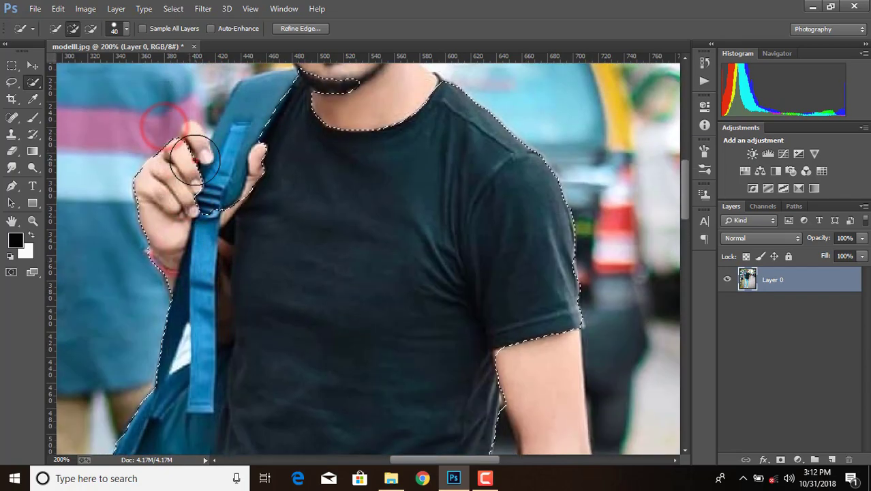
{"action": "left_click_drag", "start_coordinate": [194, 160], "coordinate": [339, 134]}
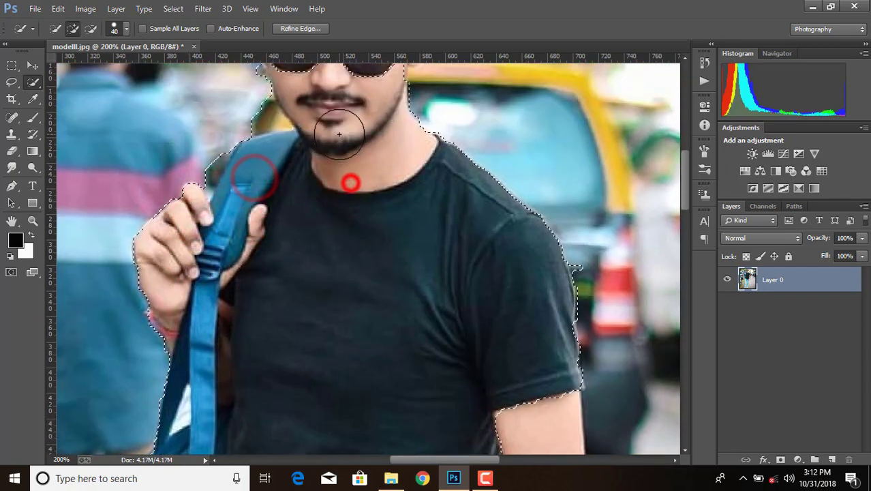
{"action": "scroll", "coordinate": [339, 134], "scroll_direction": "down", "scroll_amount": 1}
{"action": "scroll", "coordinate": [332, 147], "scroll_direction": "down", "scroll_amount": 1}
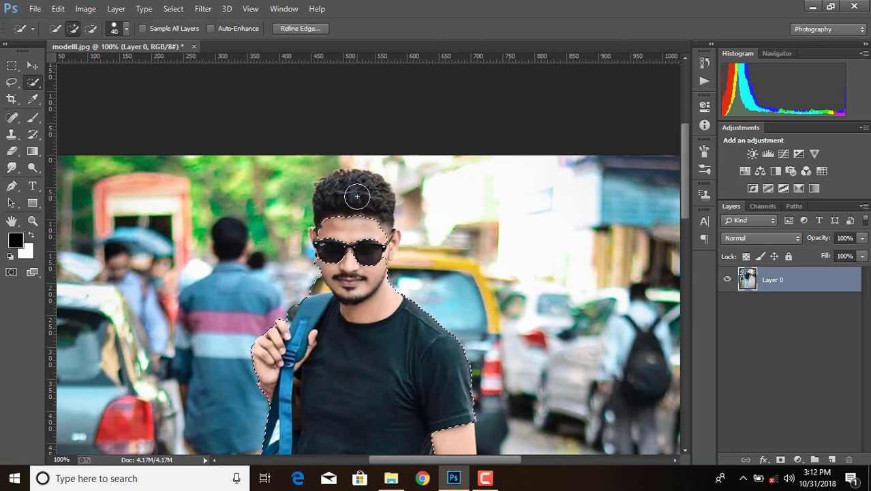
Step: Fix the selection edge around the sunglasses, ear and left cheek
{"action": "left_click", "coordinate": [380, 241]}
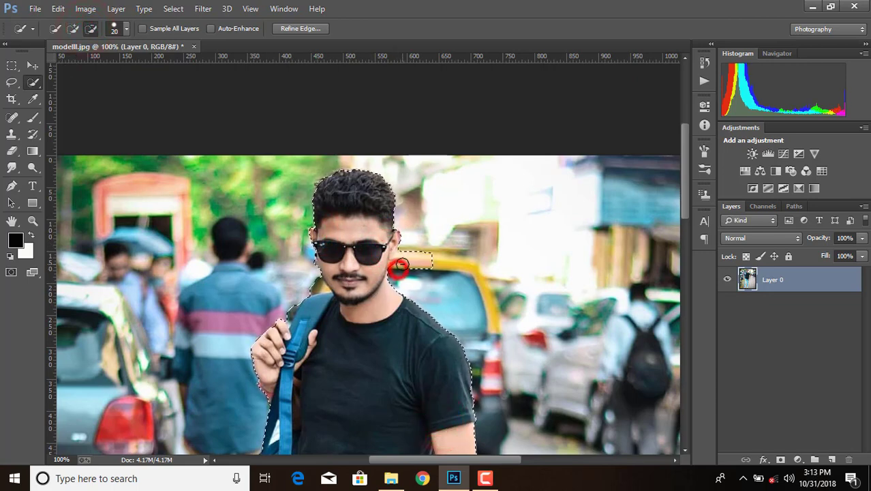
{"action": "scroll", "coordinate": [411, 270], "scroll_direction": "up", "scroll_amount": 1}
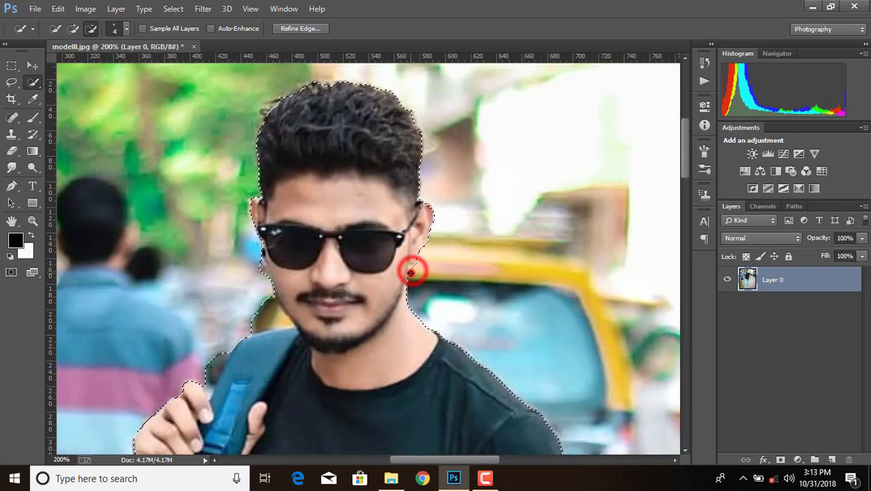
{"action": "left_click", "coordinate": [253, 255]}
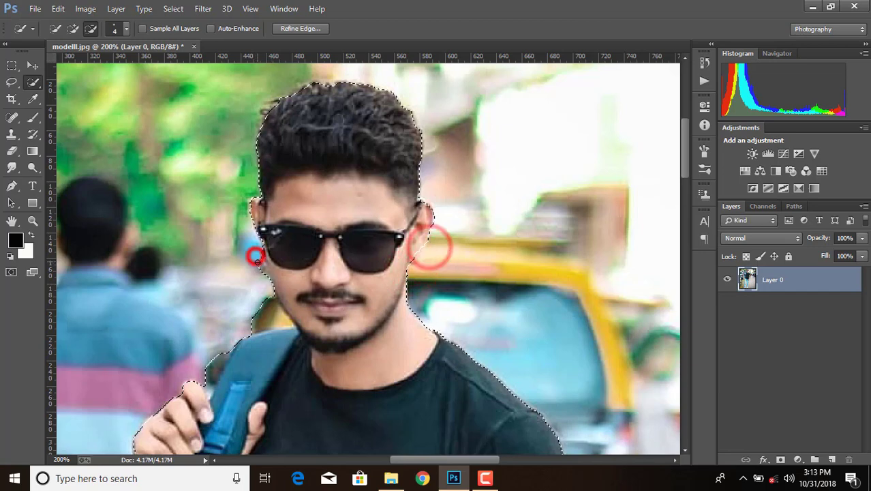
{"action": "left_click", "coordinate": [260, 253]}
{"action": "left_click", "coordinate": [263, 290]}
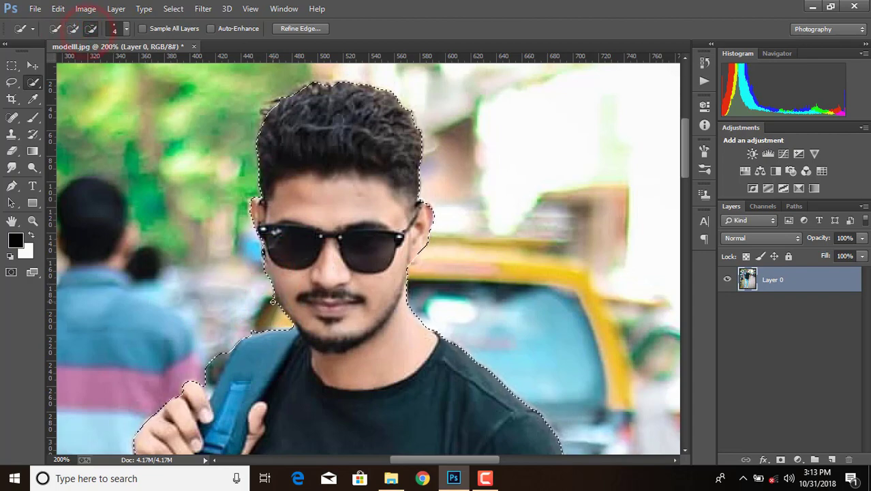
{"action": "scroll", "coordinate": [276, 306], "scroll_direction": "down", "scroll_amount": 5}
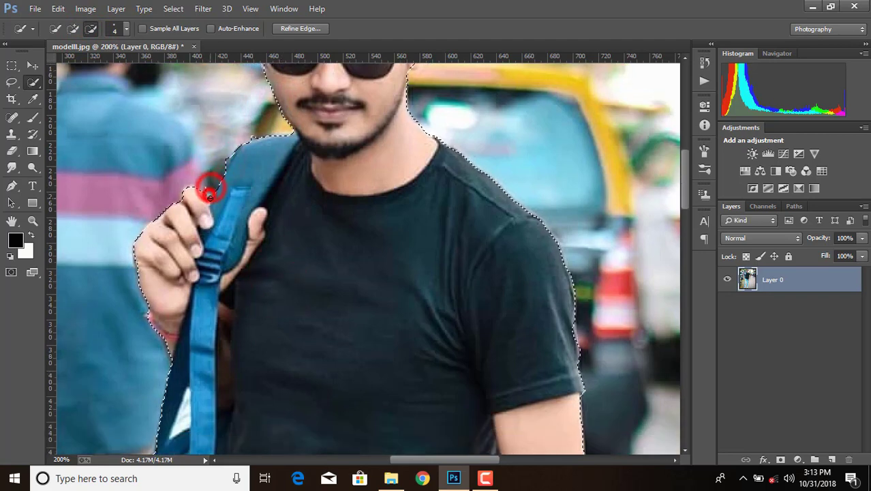
Step: Remove the hand-strap gap, the strap top and the white patch beside the strap
{"action": "left_click", "coordinate": [208, 191]}
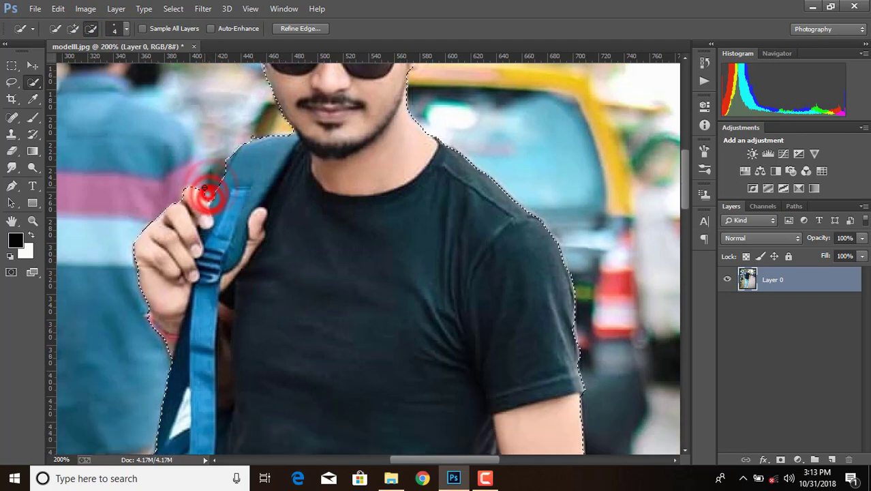
{"action": "left_click", "coordinate": [249, 132]}
{"action": "scroll", "coordinate": [249, 132], "scroll_direction": "down", "scroll_amount": 3}
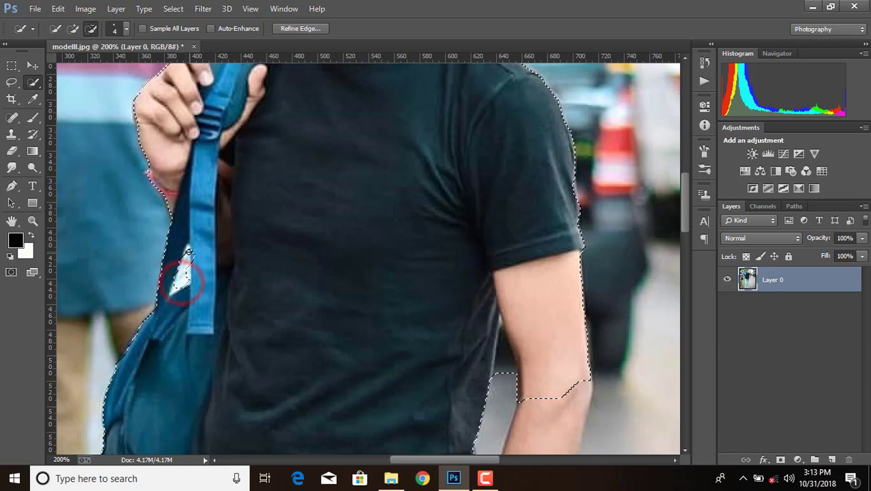
{"action": "left_click", "coordinate": [188, 249]}
{"action": "left_click", "coordinate": [188, 268]}
{"action": "left_click", "coordinate": [179, 285]}
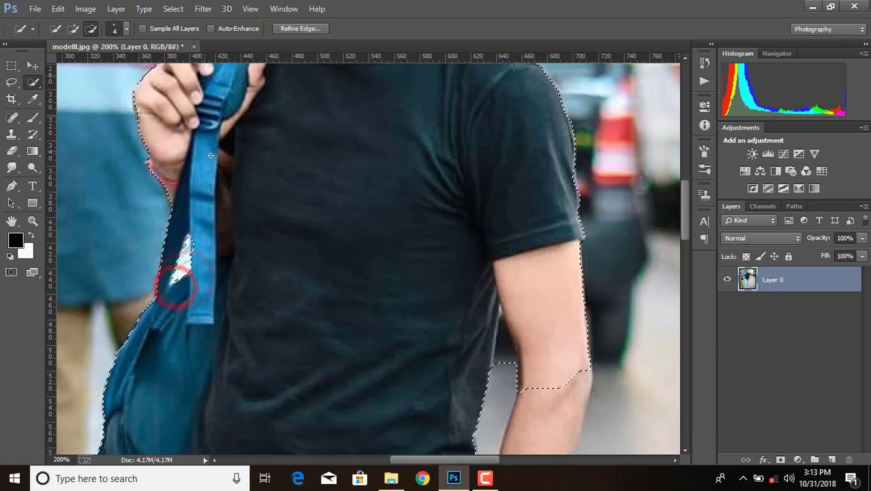
{"action": "scroll", "coordinate": [340, 266], "scroll_direction": "down", "scroll_amount": 3}
Step: Extend the selection down the forearm past the bracelet to the hand, and add the jeans
{"action": "left_click", "coordinate": [501, 256]}
{"action": "scroll", "coordinate": [501, 245], "scroll_direction": "down", "scroll_amount": 3}
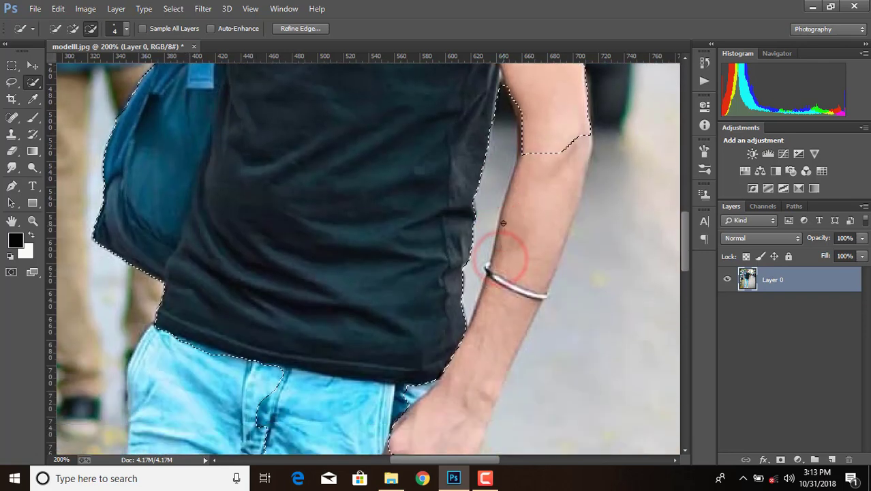
{"action": "left_click", "coordinate": [73, 28]}
{"action": "left_click", "coordinate": [548, 141]}
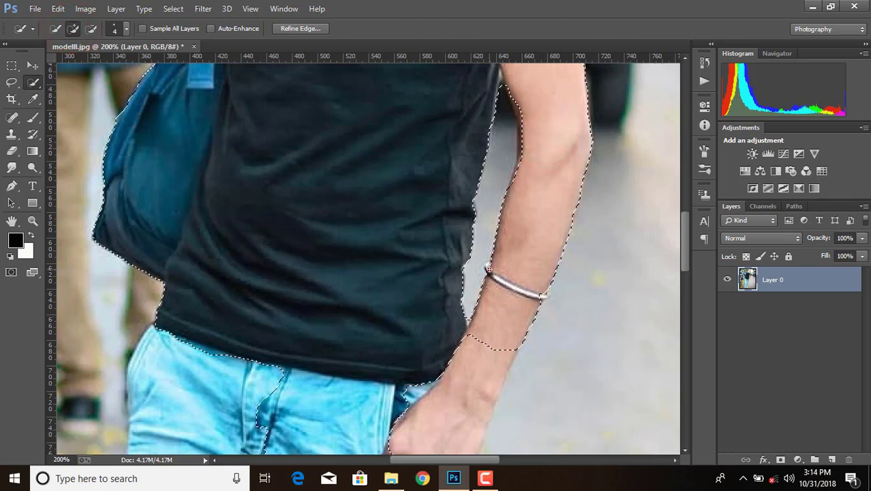
{"action": "left_click", "coordinate": [490, 270]}
{"action": "left_click", "coordinate": [493, 340]}
{"action": "left_click", "coordinate": [219, 347]}
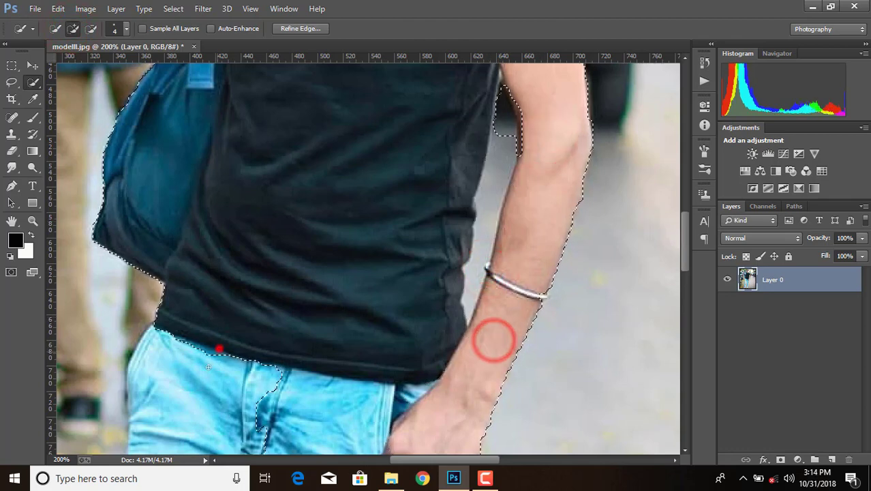
Step: Trim the upper arm edge, then refine the selection along the arm's left edge
{"action": "left_click", "coordinate": [91, 28]}
{"action": "left_click", "coordinate": [503, 133]}
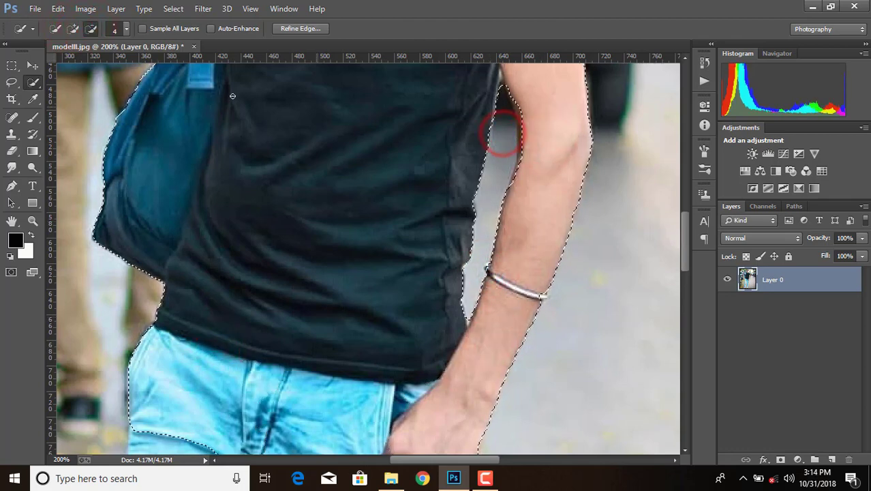
{"action": "left_click", "coordinate": [73, 28]}
{"action": "left_click", "coordinate": [521, 149]}
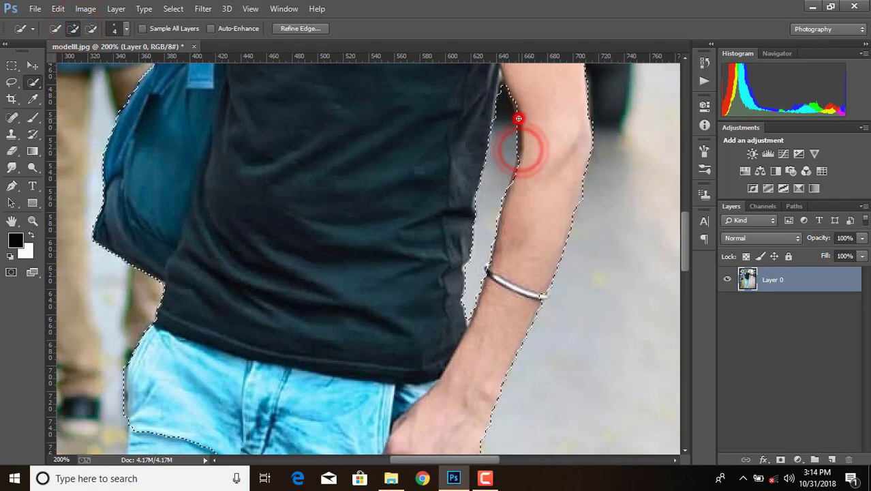
{"action": "left_click", "coordinate": [520, 113]}
{"action": "left_click", "coordinate": [517, 178]}
{"action": "scroll", "coordinate": [517, 178], "scroll_direction": "down", "scroll_amount": 3}
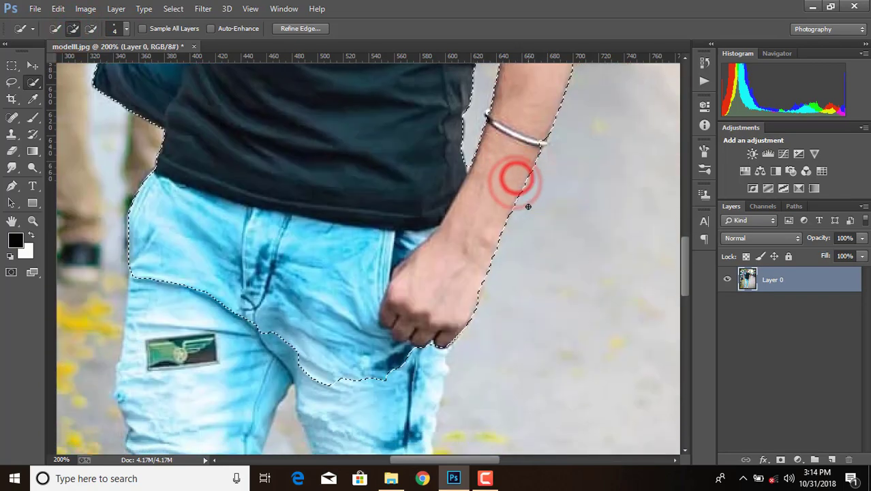
{"action": "scroll", "coordinate": [517, 178], "scroll_direction": "down", "scroll_amount": 2}
Step: Add both legs and shoes to the selection, subtracting the ground and the gap between the legs
{"action": "key", "text": "ctrl+minus"}
{"action": "key", "text": "ctrl+minus"}
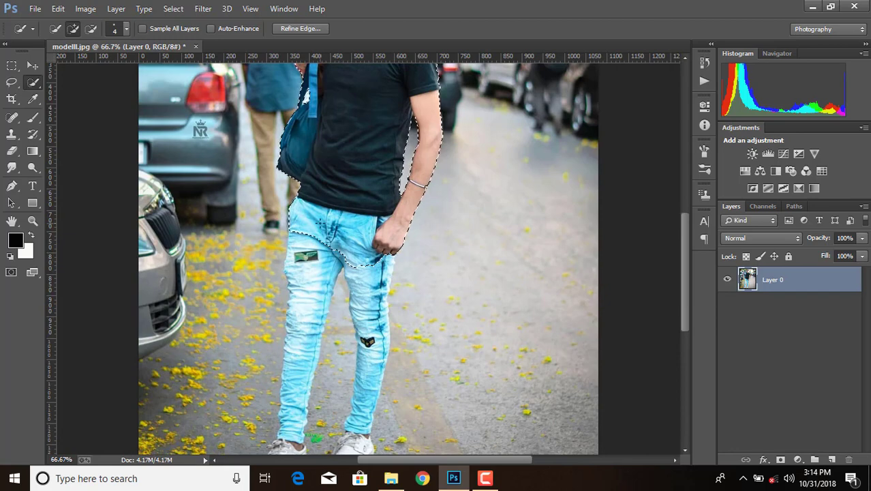
{"action": "left_click_drag", "start_coordinate": [321, 225], "coordinate": [322, 169]}
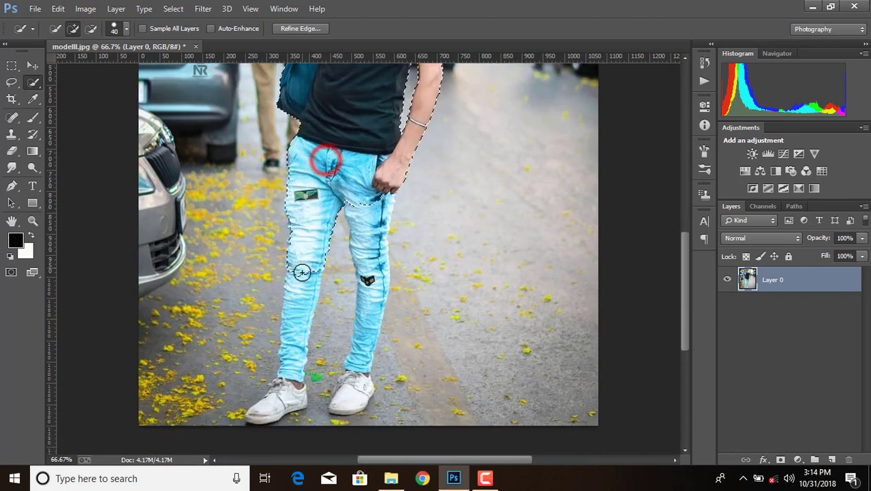
{"action": "mouse_move", "coordinate": [288, 354]}
{"action": "left_mouse_down"}
{"action": "mouse_move", "coordinate": [279, 398]}
{"action": "mouse_move", "coordinate": [370, 206]}
{"action": "left_mouse_up"}
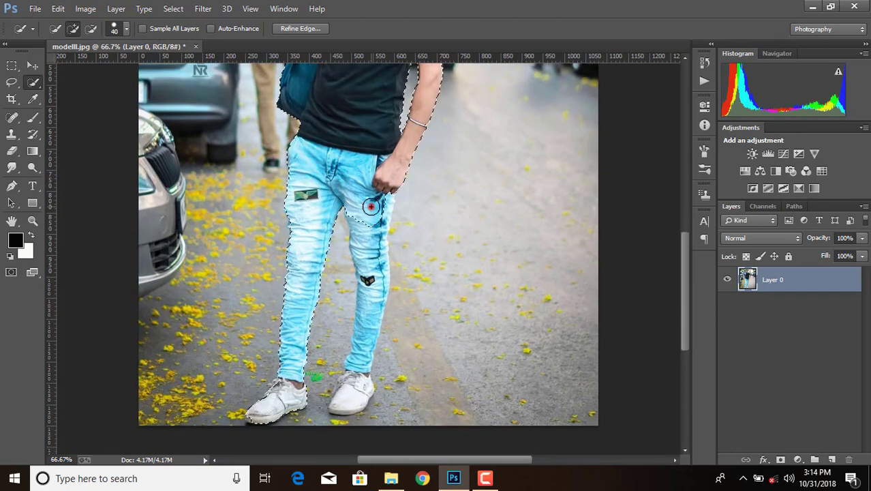
{"action": "left_click_drag", "start_coordinate": [373, 308], "coordinate": [356, 394]}
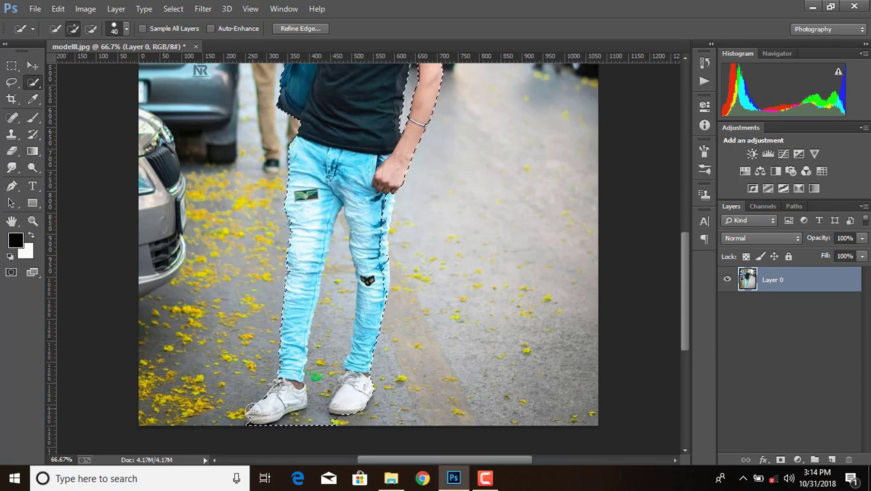
{"action": "left_click", "coordinate": [91, 28]}
{"action": "left_click_drag", "start_coordinate": [283, 431], "coordinate": [314, 429]}
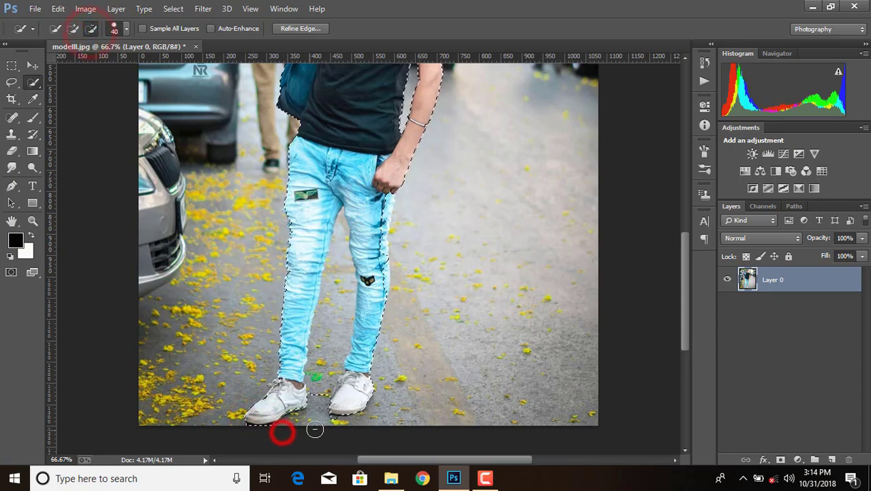
{"action": "left_click_drag", "start_coordinate": [341, 293], "coordinate": [341, 264]}
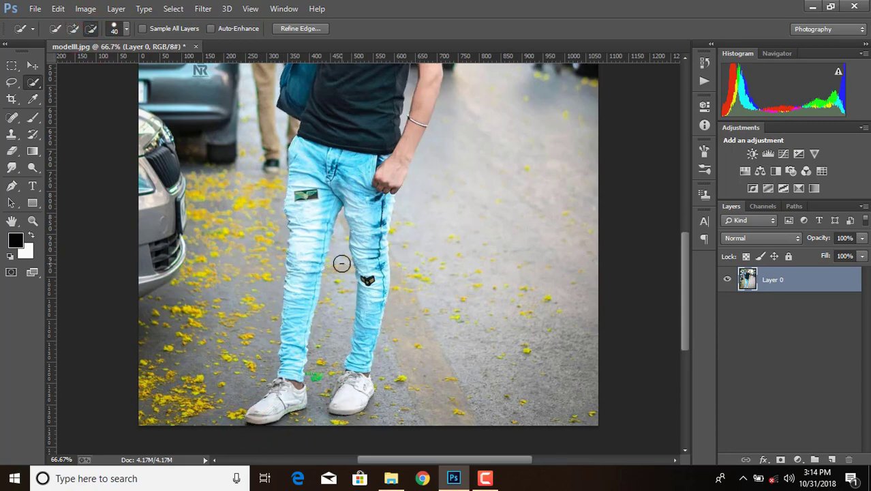
Step: Zoom in on the knees and add the right leg's outer edge to the selection
{"action": "key", "text": "ctrl+plus"}
{"action": "key", "text": "ctrl+plus"}
{"action": "left_click", "coordinate": [273, 278]}
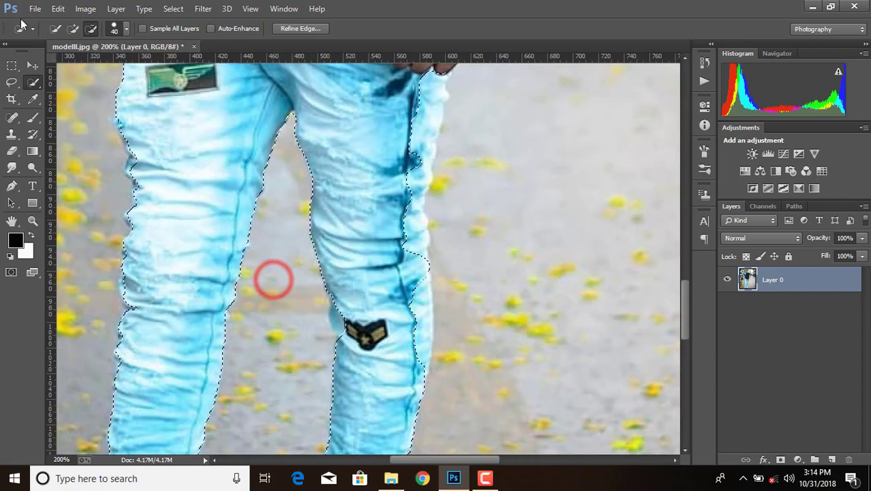
{"action": "left_click", "coordinate": [73, 28]}
{"action": "mouse_move", "coordinate": [411, 107]}
{"action": "left_mouse_down"}
{"action": "mouse_move", "coordinate": [418, 146]}
{"action": "mouse_move", "coordinate": [404, 227]}
{"action": "left_mouse_up"}
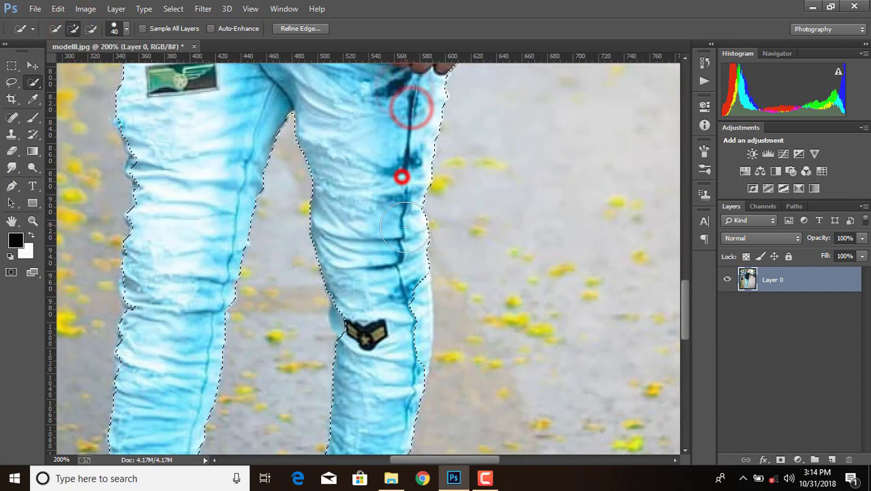
{"action": "left_click_drag", "start_coordinate": [369, 311], "coordinate": [399, 292]}
{"action": "scroll", "coordinate": [399, 301], "scroll_direction": "down", "scroll_amount": 2}
{"action": "scroll", "coordinate": [400, 307], "scroll_direction": "down", "scroll_amount": 3}
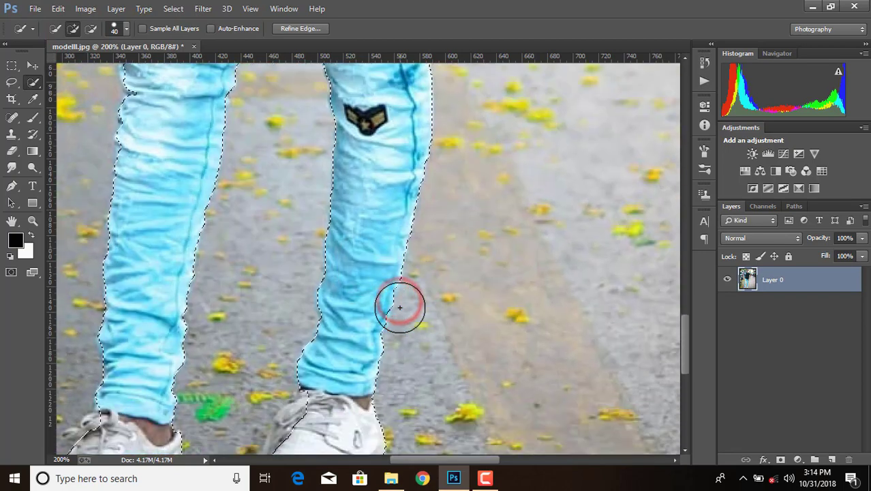
{"action": "scroll", "coordinate": [399, 307], "scroll_direction": "up", "scroll_amount": 4}
Step: Add the left leg's edges and both shoes, adjusting the right shoe's edge
{"action": "left_click", "coordinate": [153, 122]}
{"action": "left_click", "coordinate": [140, 85]}
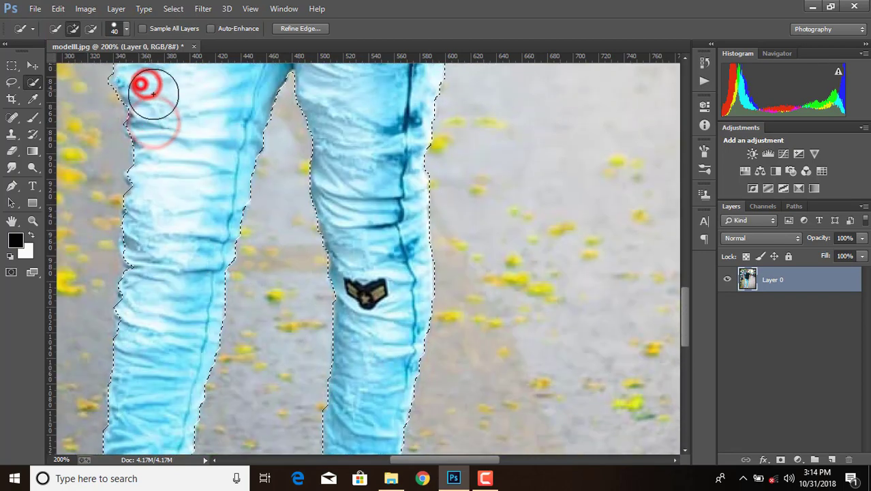
{"action": "scroll", "coordinate": [153, 95], "scroll_direction": "down", "scroll_amount": 2}
{"action": "left_click", "coordinate": [145, 156]}
{"action": "left_click", "coordinate": [152, 138]}
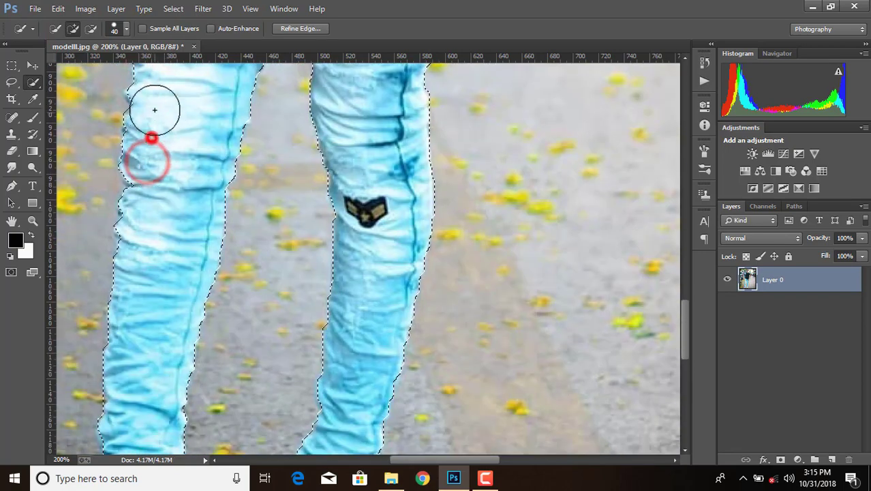
{"action": "left_click", "coordinate": [153, 100]}
{"action": "scroll", "coordinate": [180, 150], "scroll_direction": "down", "scroll_amount": 3}
{"action": "left_click", "coordinate": [116, 290]}
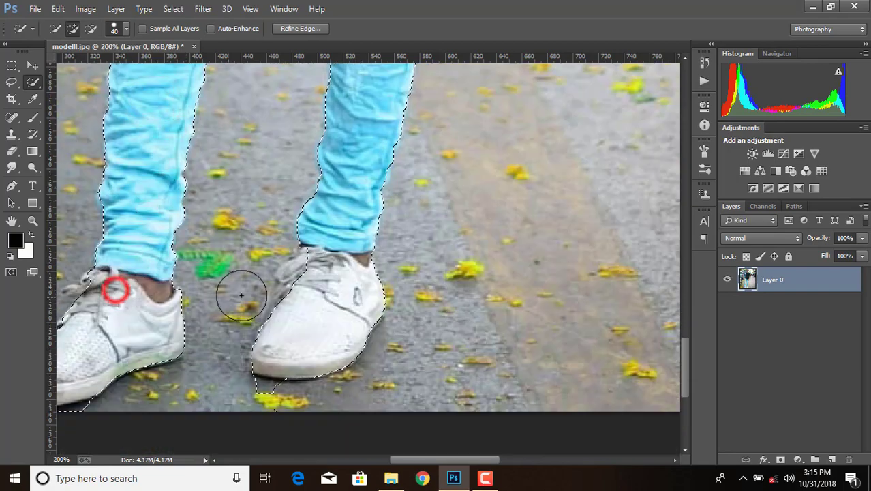
{"action": "left_click", "coordinate": [307, 287]}
{"action": "left_click", "coordinate": [297, 308]}
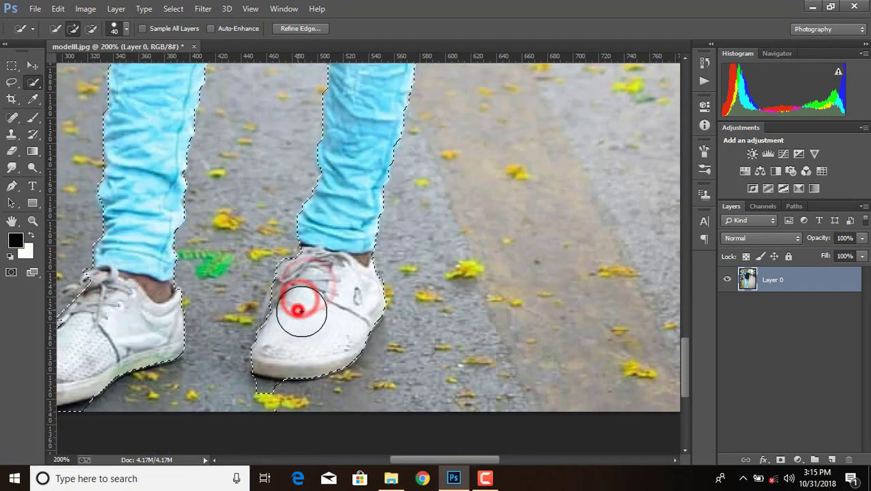
Step: Remove the leaf patches under the right shoe and the left shoe's sole from the selection
{"action": "left_click", "coordinate": [91, 28]}
{"action": "left_click", "coordinate": [266, 402]}
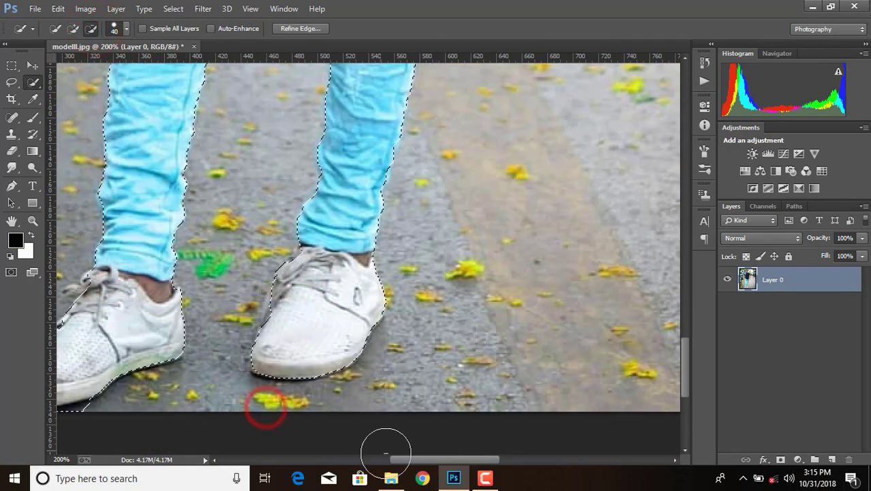
{"action": "left_click_drag", "start_coordinate": [386, 458], "coordinate": [351, 458]}
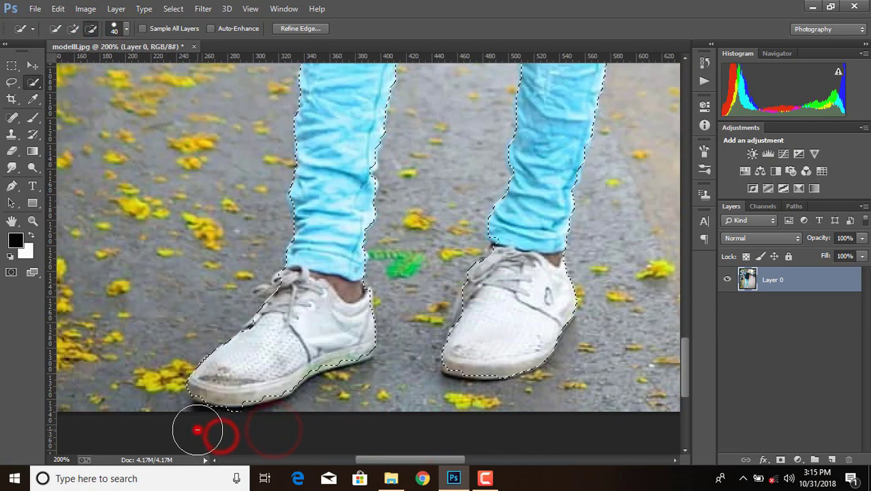
{"action": "left_click", "coordinate": [197, 429]}
{"action": "left_click", "coordinate": [240, 432]}
{"action": "left_click", "coordinate": [74, 31]}
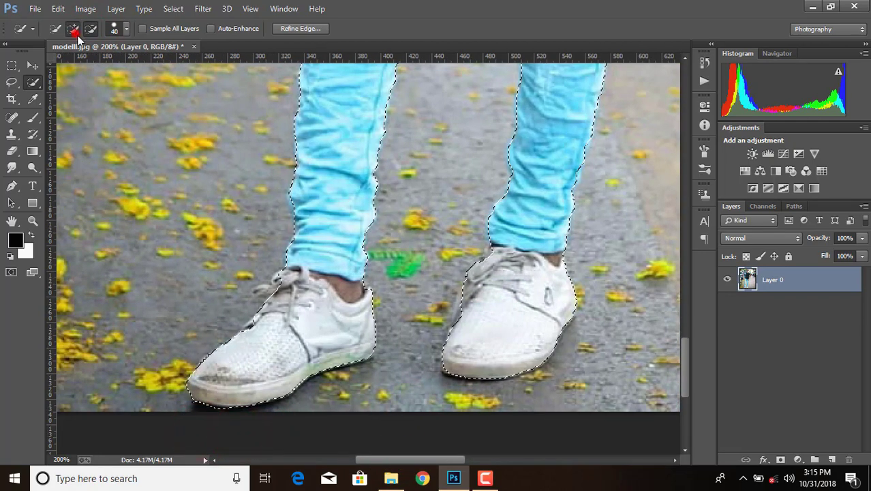
{"action": "left_click", "coordinate": [269, 338]}
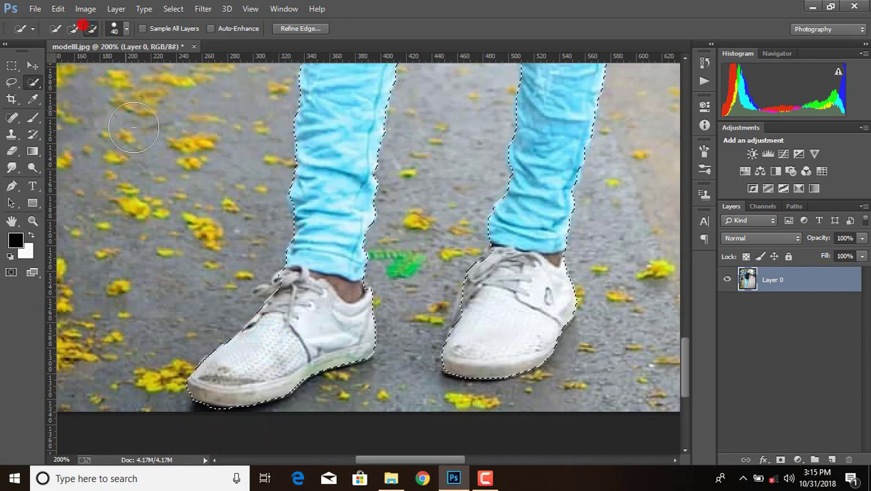
Step: Zoom out and add a layer mask from the selection to hide the street background
{"action": "left_click", "coordinate": [177, 416]}
{"action": "key", "text": "ctrl+minus"}
{"action": "key", "text": "ctrl+minus"}
{"action": "key", "text": "ctrl+minus"}
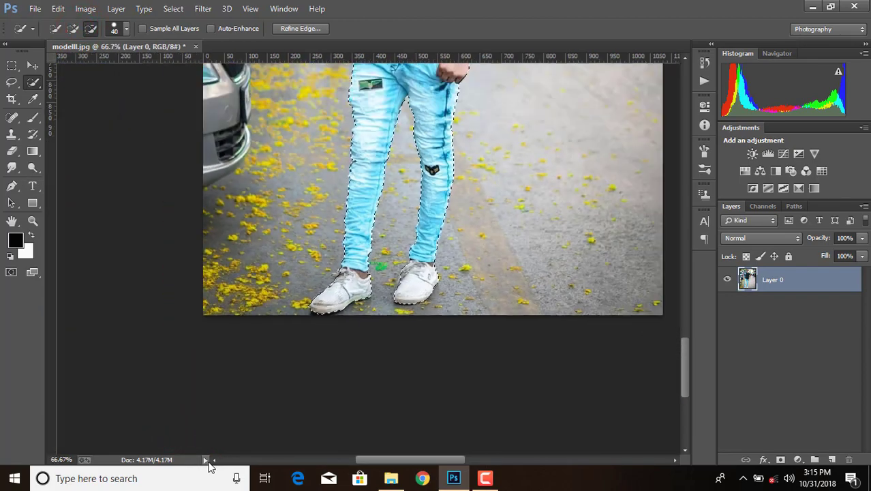
{"action": "key", "text": "ctrl+minus"}
{"action": "key", "text": "ctrl+minus"}
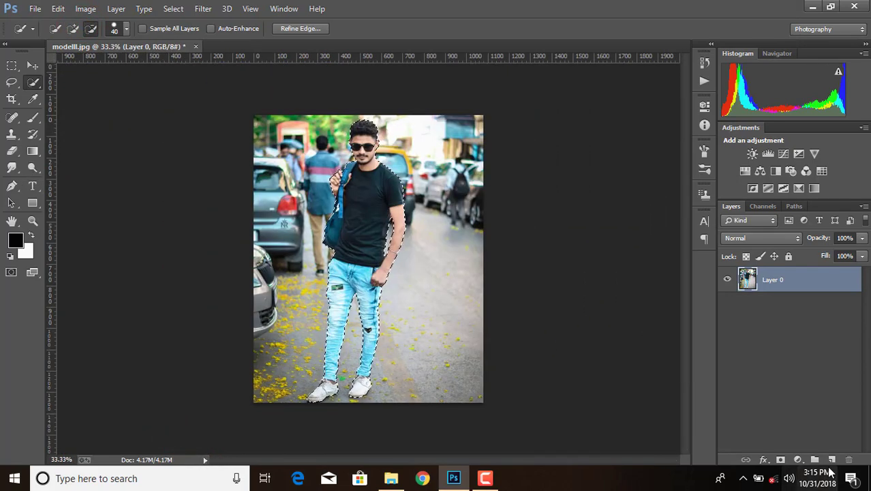
{"action": "left_click", "coordinate": [781, 460]}
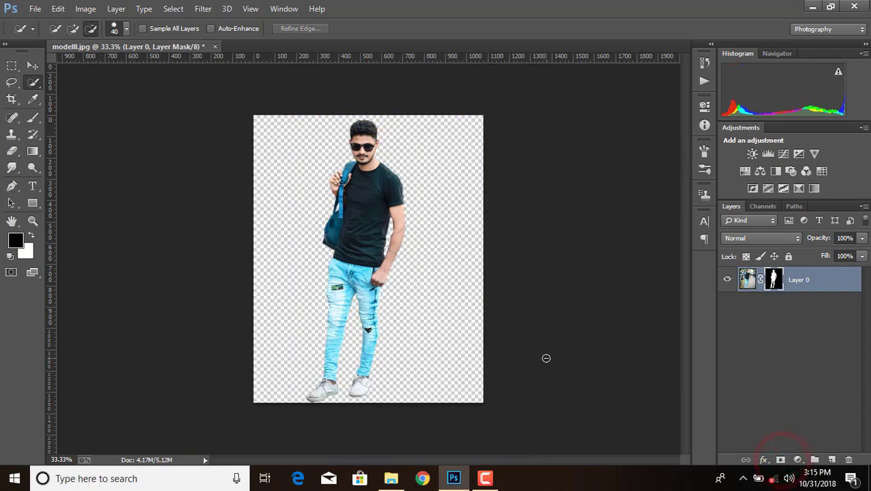
{"action": "key", "text": "ctrl+plus"}
{"action": "key", "text": "ctrl+plus"}
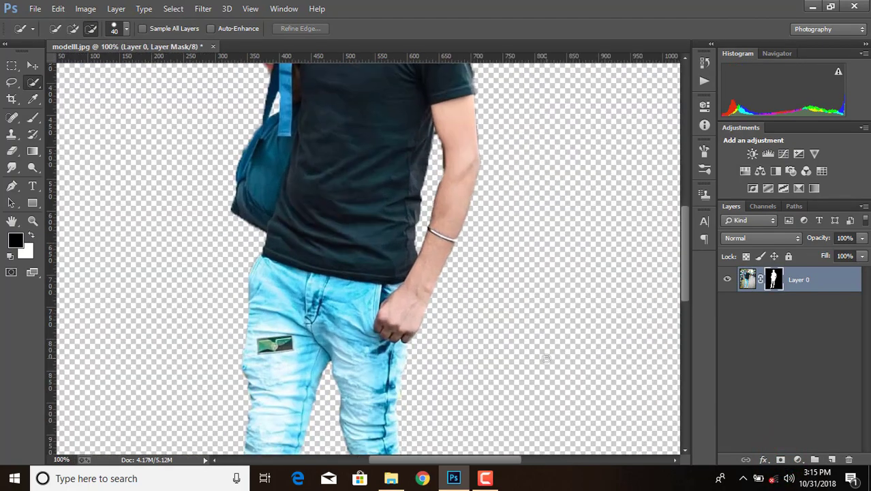
{"action": "key", "text": "ctrl+minus"}
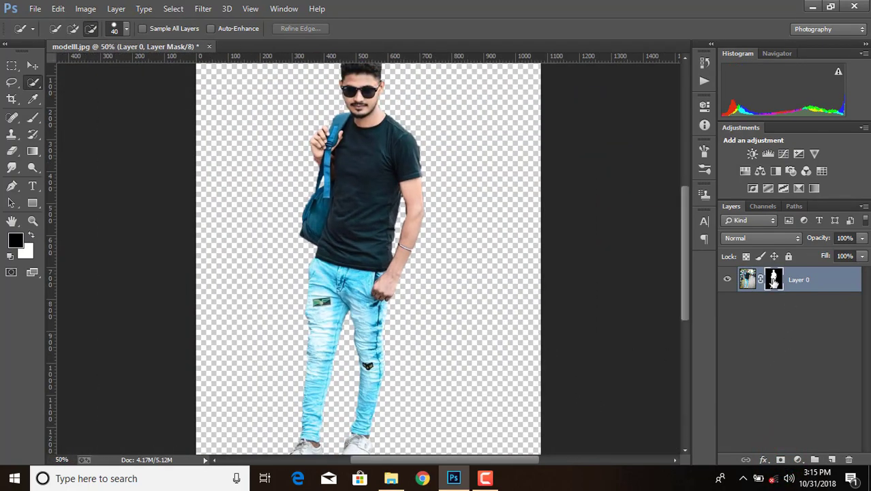
Step: Open Refine Mask on the layer mask and turn on Smart Radius
{"action": "right_click", "coordinate": [774, 280]}
{"action": "left_click", "coordinate": [771, 387]}
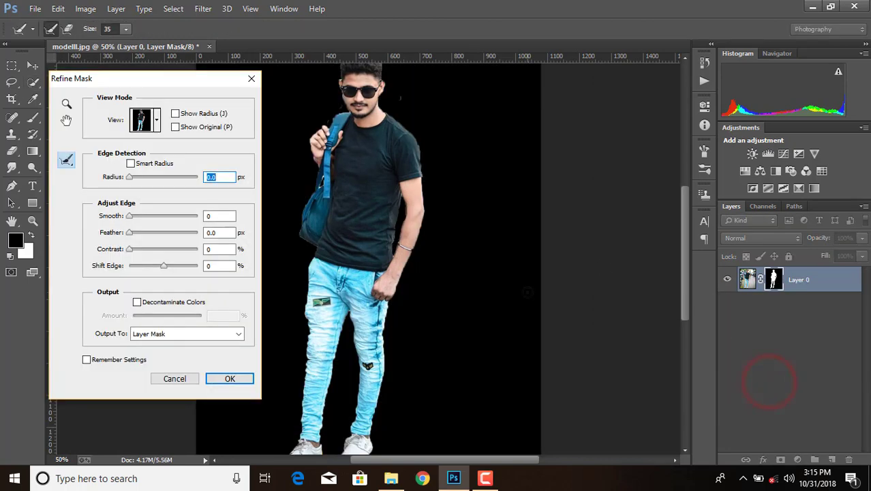
{"action": "left_click_drag", "start_coordinate": [685, 273], "coordinate": [685, 234]}
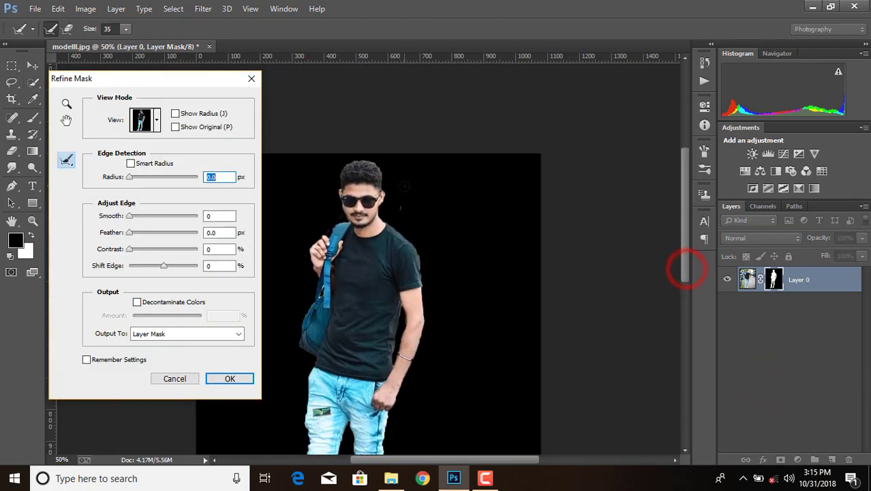
{"action": "key", "text": "ctrl+plus"}
{"action": "key", "text": "ctrl+plus"}
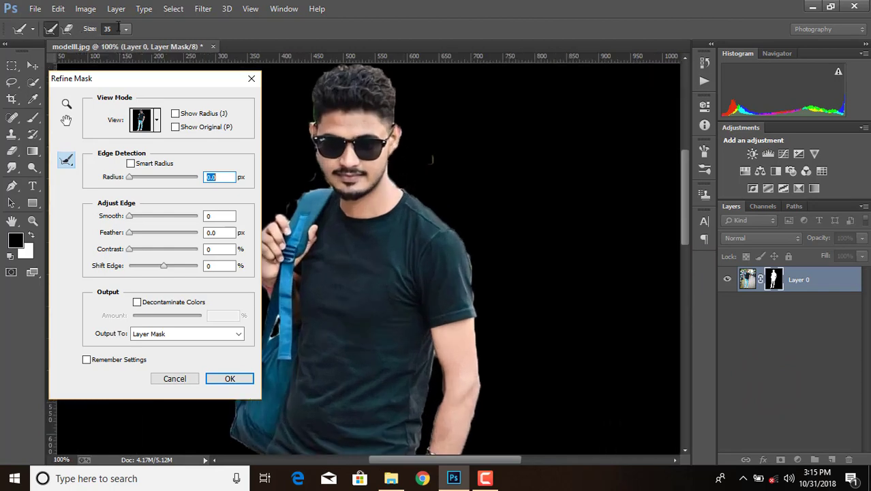
{"action": "left_click_drag", "start_coordinate": [118, 44], "coordinate": [110, 44]}
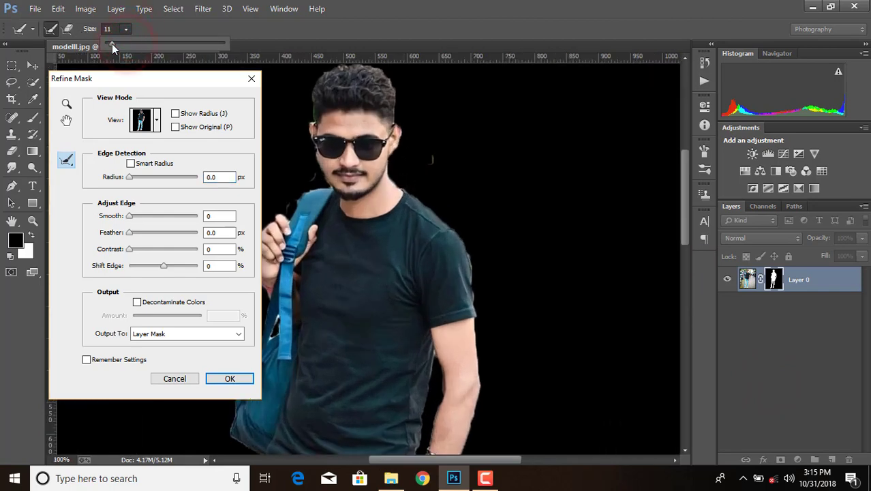
{"action": "left_click", "coordinate": [131, 164]}
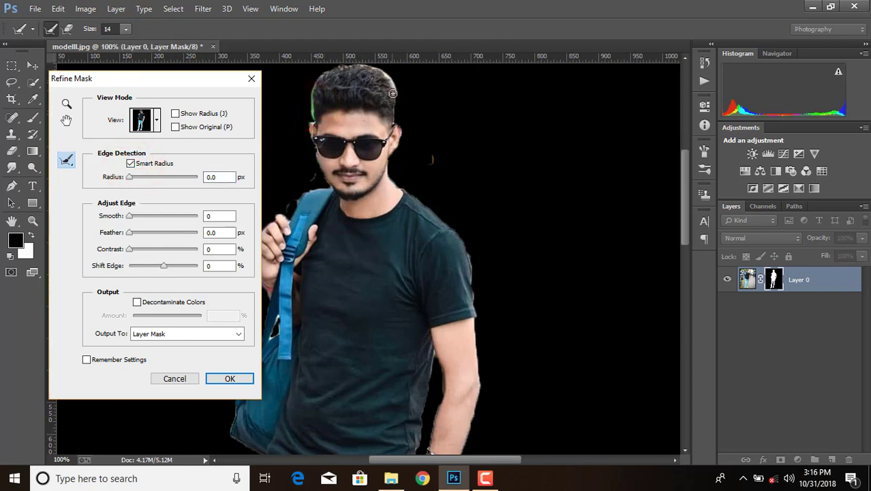
Step: Set the refinement brush size to 10, review the figure and accept the refined mask
{"action": "left_click", "coordinate": [126, 30]}
{"action": "left_click", "coordinate": [124, 45]}
{"action": "left_click", "coordinate": [307, 176]}
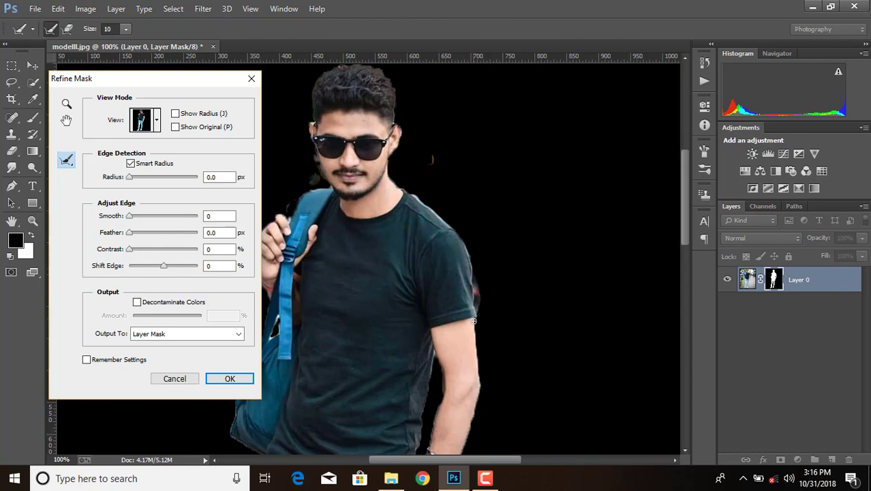
{"action": "scroll", "coordinate": [464, 291], "scroll_direction": "down", "scroll_amount": 3}
{"action": "scroll", "coordinate": [453, 245], "scroll_direction": "down", "scroll_amount": 3}
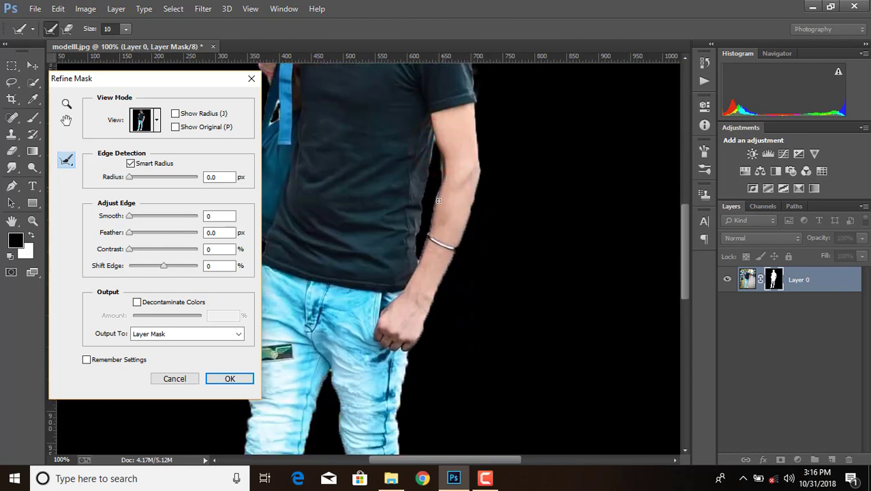
{"action": "scroll", "coordinate": [440, 205], "scroll_direction": "down", "scroll_amount": 2}
{"action": "scroll", "coordinate": [446, 221], "scroll_direction": "down", "scroll_amount": 2}
{"action": "scroll", "coordinate": [453, 239], "scroll_direction": "down", "scroll_amount": 3}
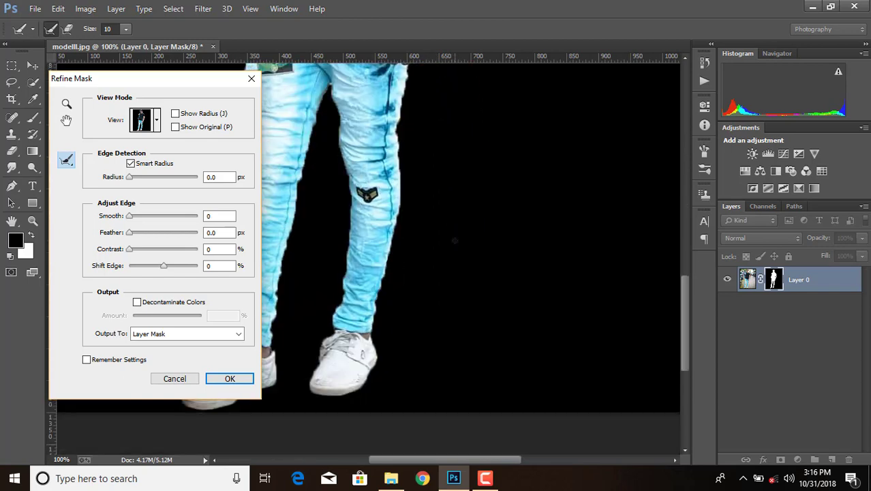
{"action": "key", "text": "ctrl+minus"}
{"action": "key", "text": "ctrl+minus"}
{"action": "key", "text": "ctrl+minus"}
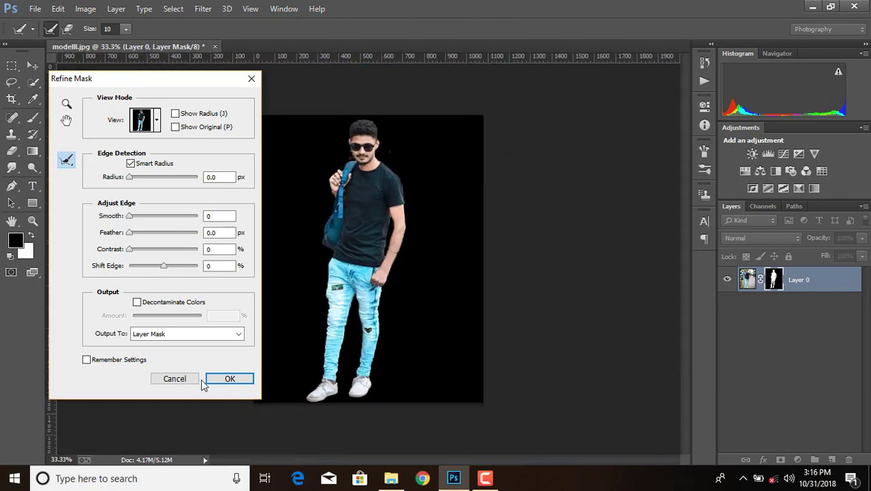
{"action": "left_click", "coordinate": [218, 379]}
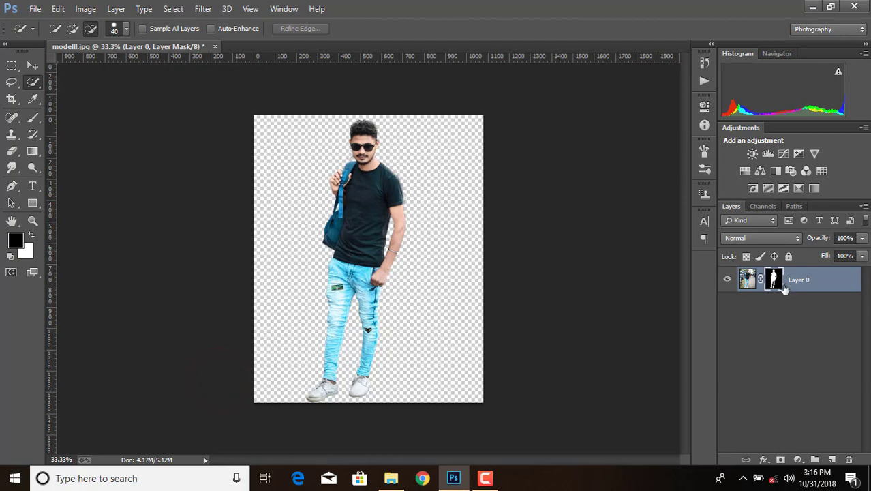
Step: Apply the layer mask permanently to Layer 0 and zoom in on the head
{"action": "right_click", "coordinate": [780, 281]}
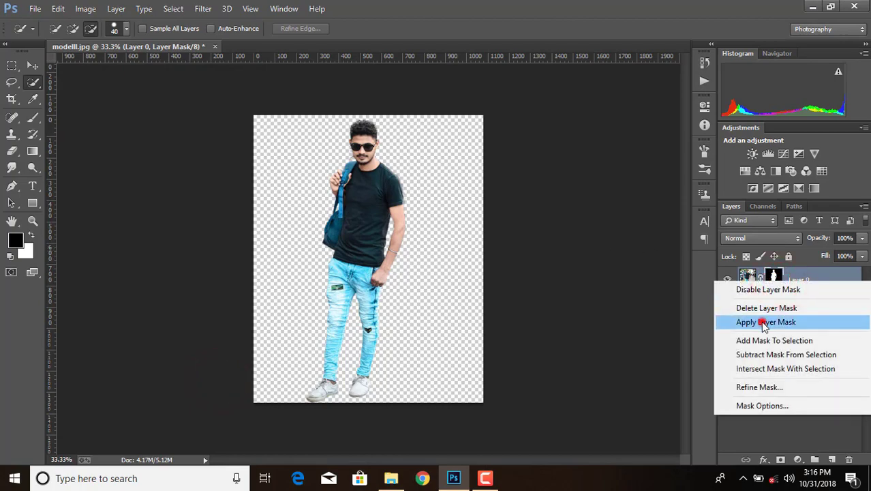
{"action": "left_click", "coordinate": [764, 324]}
{"action": "scroll", "coordinate": [362, 259], "scroll_direction": "up", "scroll_amount": 2}
{"action": "scroll", "coordinate": [359, 253], "scroll_direction": "up", "scroll_amount": 1}
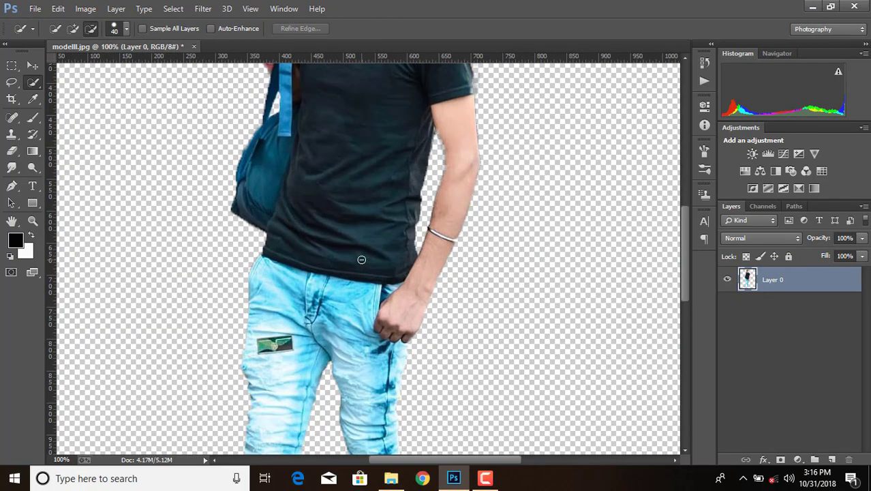
{"action": "scroll", "coordinate": [361, 258], "scroll_direction": "up", "scroll_amount": 1}
{"action": "scroll", "coordinate": [378, 204], "scroll_direction": "up", "scroll_amount": 1}
{"action": "scroll", "coordinate": [372, 192], "scroll_direction": "up", "scroll_amount": 4}
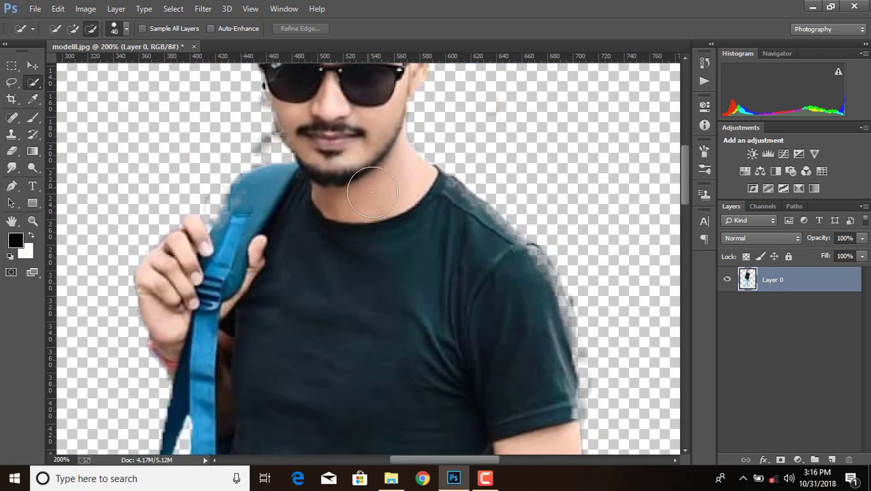
Step: Trace a Pen path around the leftovers from head to shoulder strap and make it a selection
{"action": "left_click", "coordinate": [11, 186]}
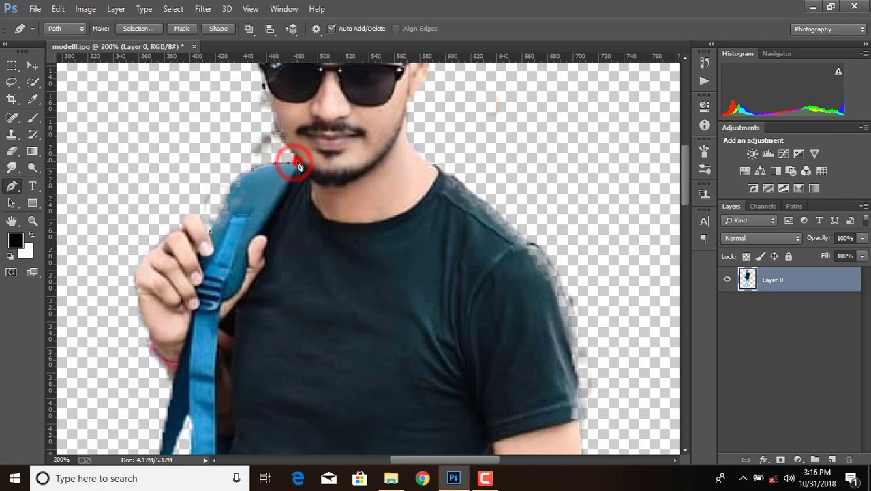
{"action": "left_click", "coordinate": [270, 98]}
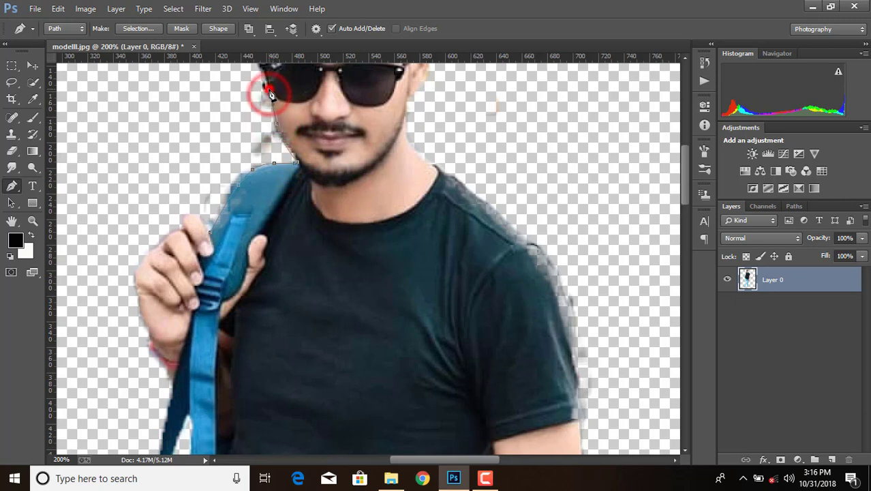
{"action": "left_click", "coordinate": [196, 121]}
{"action": "left_click", "coordinate": [183, 151]}
{"action": "left_click", "coordinate": [186, 183]}
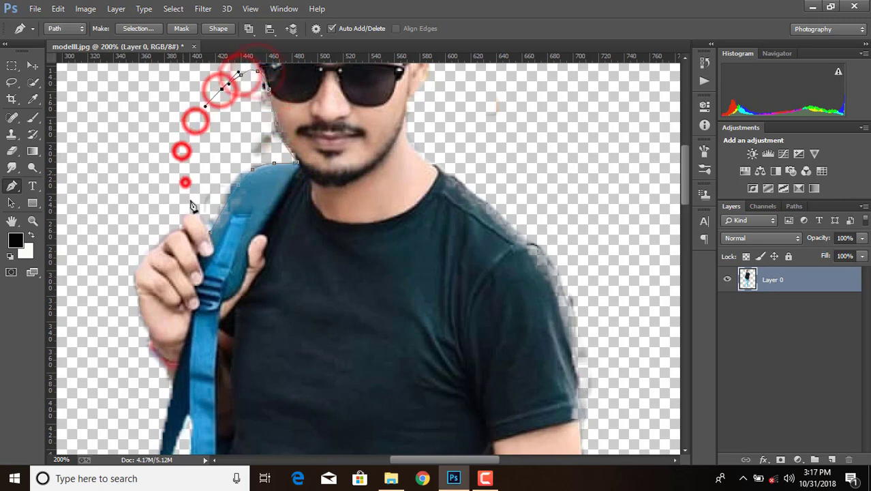
{"action": "left_click", "coordinate": [192, 205]}
{"action": "left_click", "coordinate": [208, 232]}
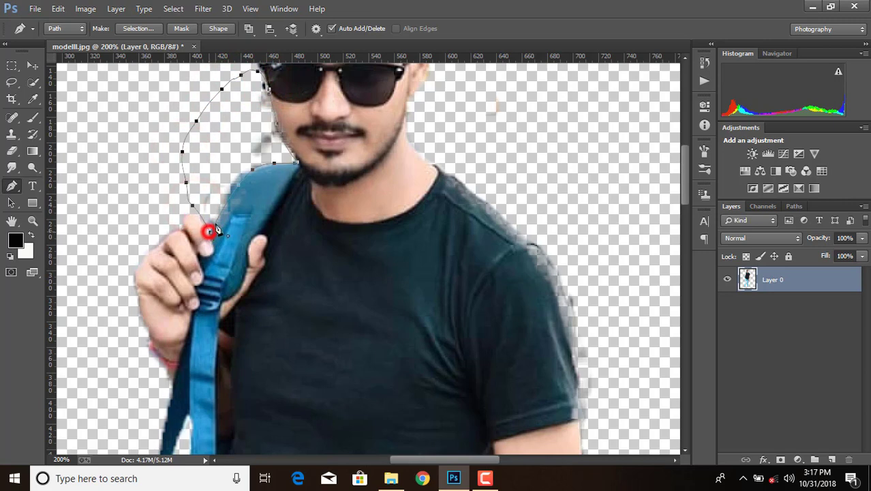
{"action": "right_click", "coordinate": [222, 183]}
{"action": "left_click", "coordinate": [288, 212]}
{"action": "left_click", "coordinate": [490, 136]}
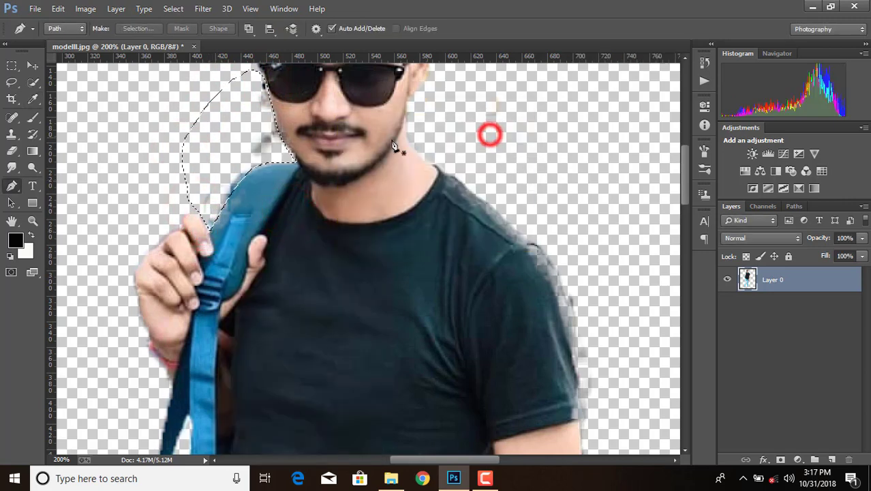
Step: Erase the grey leftover pixels inside the selection, then deselect and fit the figure in view
{"action": "key", "text": "b"}
{"action": "left_click", "coordinate": [12, 151]}
{"action": "mouse_move", "coordinate": [258, 85]}
{"action": "left_mouse_down"}
{"action": "mouse_move", "coordinate": [253, 181]}
{"action": "mouse_move", "coordinate": [202, 214]}
{"action": "mouse_move", "coordinate": [253, 87]}
{"action": "mouse_move", "coordinate": [252, 111]}
{"action": "left_mouse_up"}
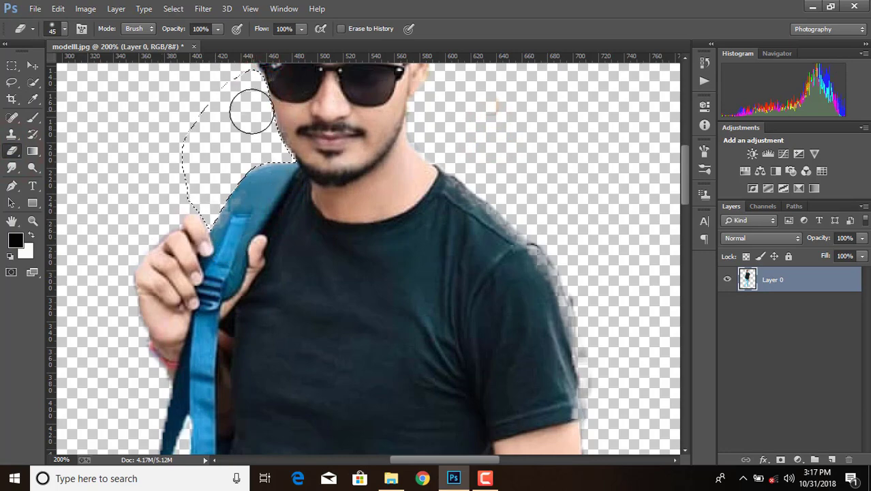
{"action": "key", "text": "ctrl+d"}
{"action": "key", "text": "ctrl+minus"}
{"action": "key", "text": "ctrl+minus"}
{"action": "key", "text": "ctrl+minus"}
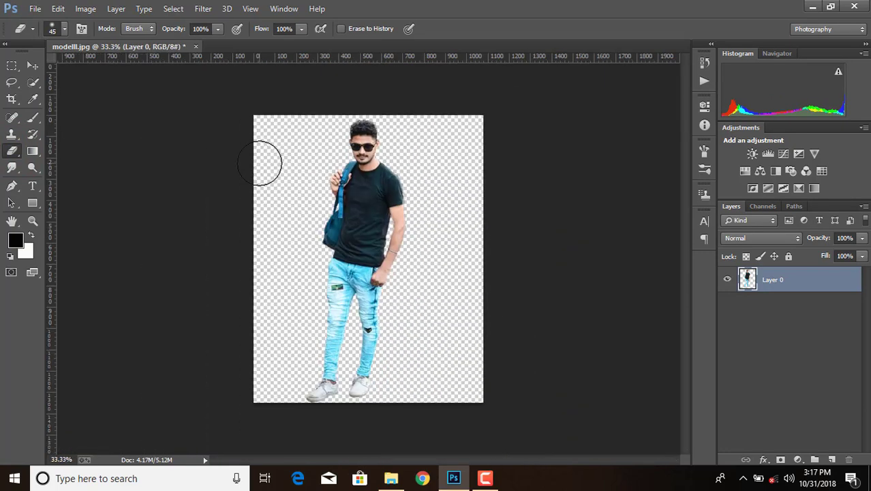
{"action": "left_click", "coordinate": [33, 65]}
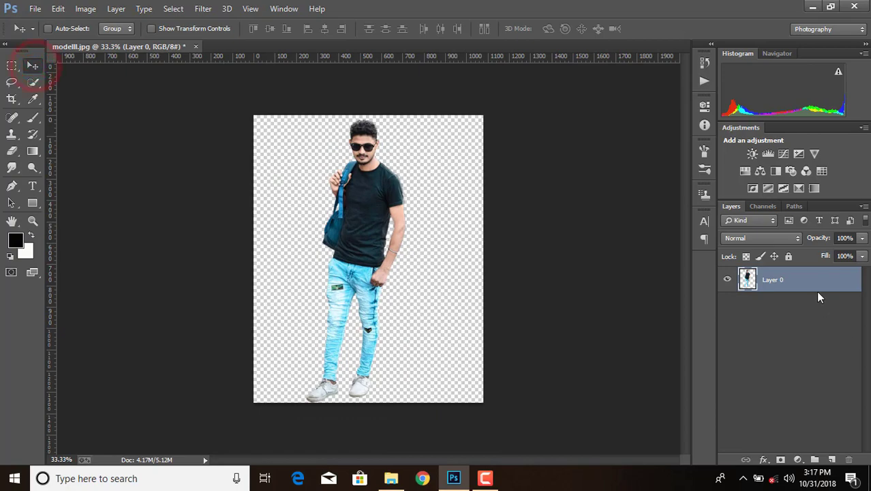
Step: Place artem-bali-625030-unsplash from the Stocks folder as a linked layer
{"action": "left_click", "coordinate": [35, 8]}
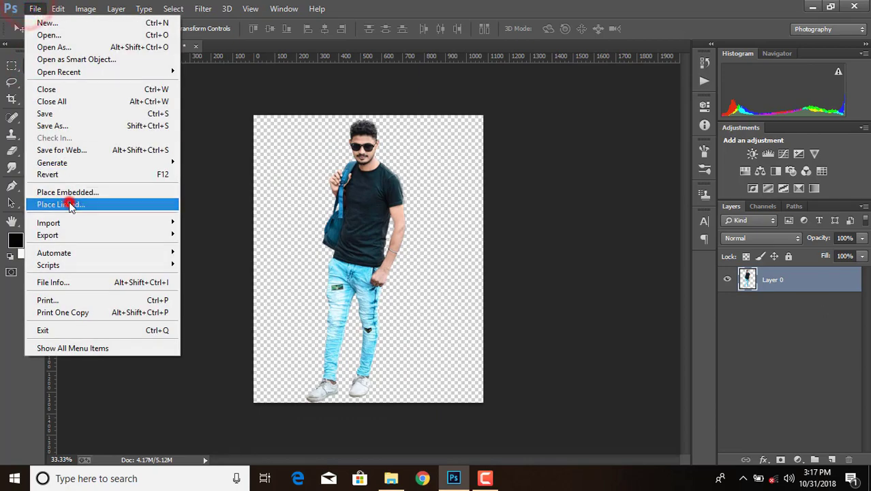
{"action": "left_click", "coordinate": [20, 202]}
{"action": "scroll", "coordinate": [414, 203], "scroll_direction": "down", "scroll_amount": 3}
{"action": "scroll", "coordinate": [555, 174], "scroll_direction": "down", "scroll_amount": 3}
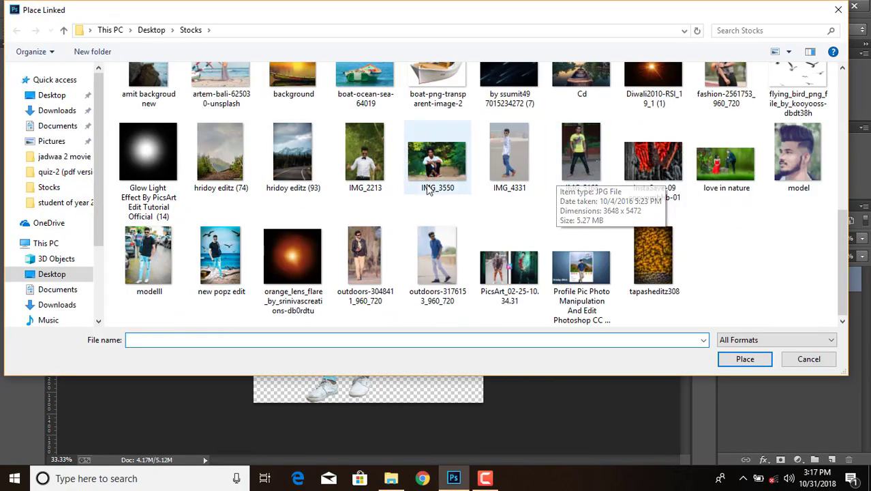
{"action": "scroll", "coordinate": [505, 248], "scroll_direction": "up", "scroll_amount": 2}
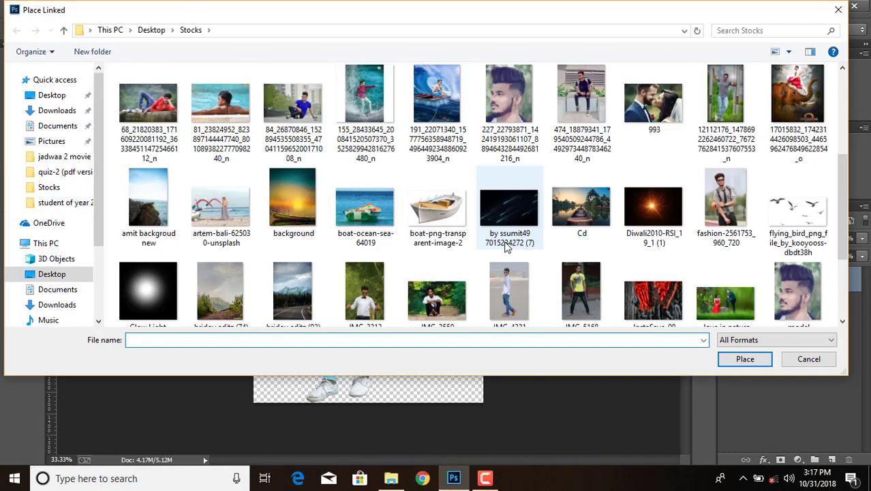
{"action": "scroll", "coordinate": [506, 248], "scroll_direction": "up", "scroll_amount": 2}
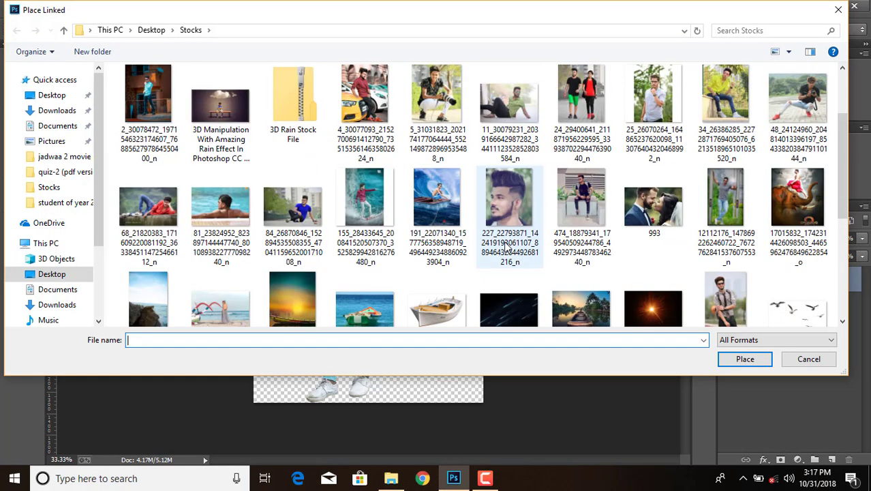
{"action": "scroll", "coordinate": [506, 249], "scroll_direction": "up", "scroll_amount": 2}
{"action": "scroll", "coordinate": [505, 248], "scroll_direction": "down", "scroll_amount": 1}
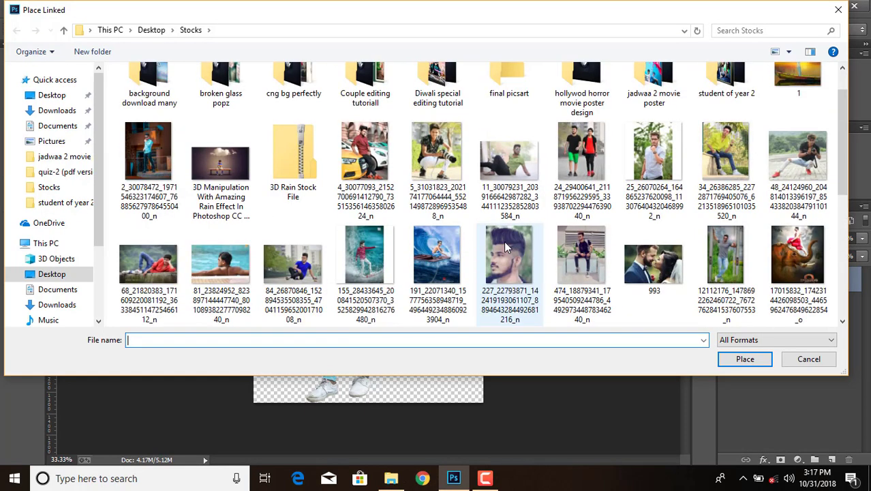
{"action": "scroll", "coordinate": [506, 248], "scroll_direction": "down", "scroll_amount": 2}
{"action": "left_click", "coordinate": [221, 272]}
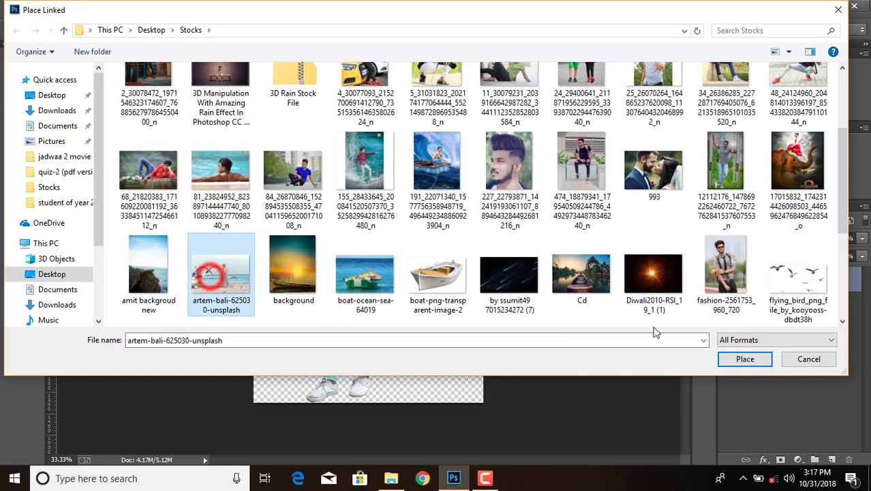
{"action": "left_click", "coordinate": [745, 358]}
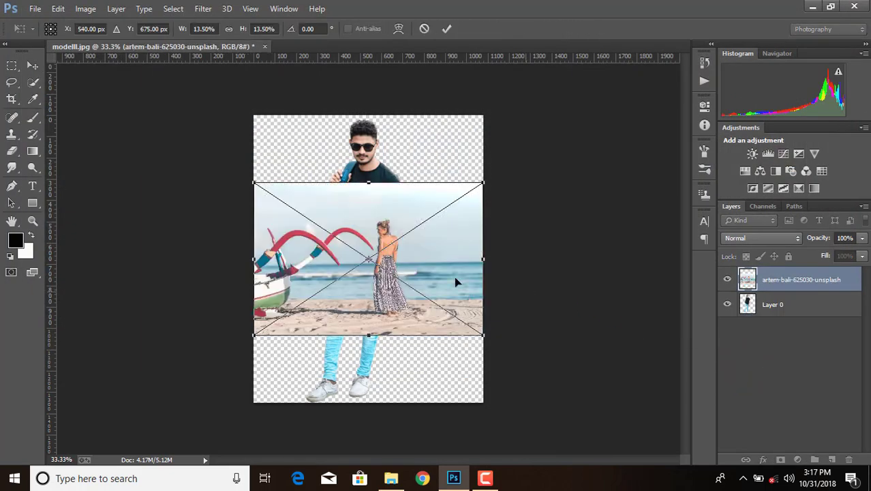
Step: Scale the placed beach photo to about 42% width and 27% height over the canvas
{"action": "left_click_drag", "start_coordinate": [246, 182], "coordinate": [6, 38]}
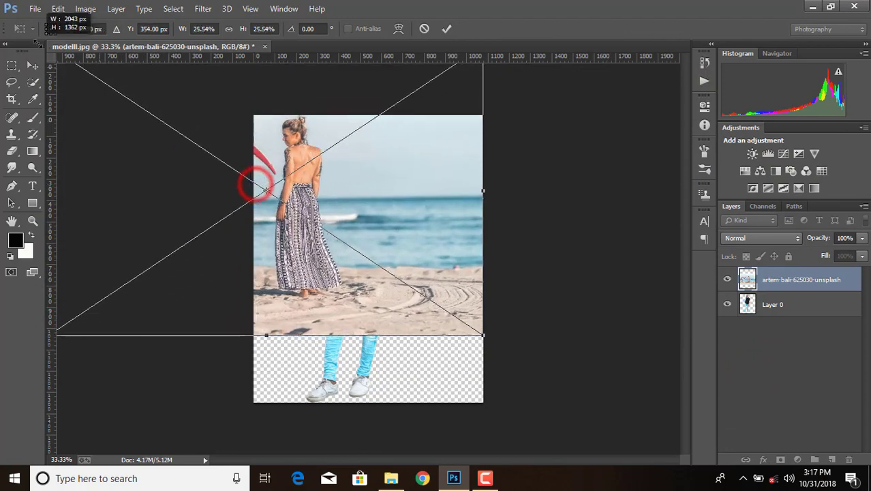
{"action": "key", "text": "ctrl+minus"}
{"action": "key", "text": "ctrl+minus"}
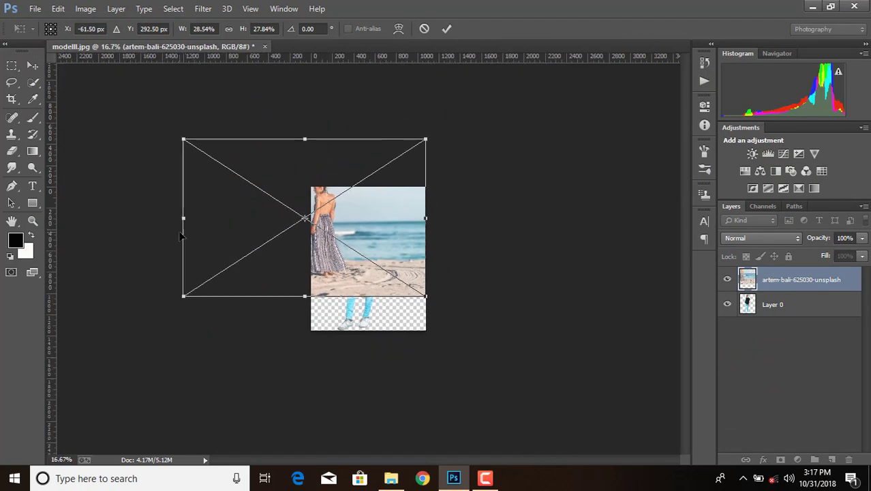
{"action": "mouse_move", "coordinate": [181, 296]}
{"action": "left_mouse_down"}
{"action": "mouse_move", "coordinate": [113, 367]}
{"action": "mouse_move", "coordinate": [63, 357]}
{"action": "left_mouse_up"}
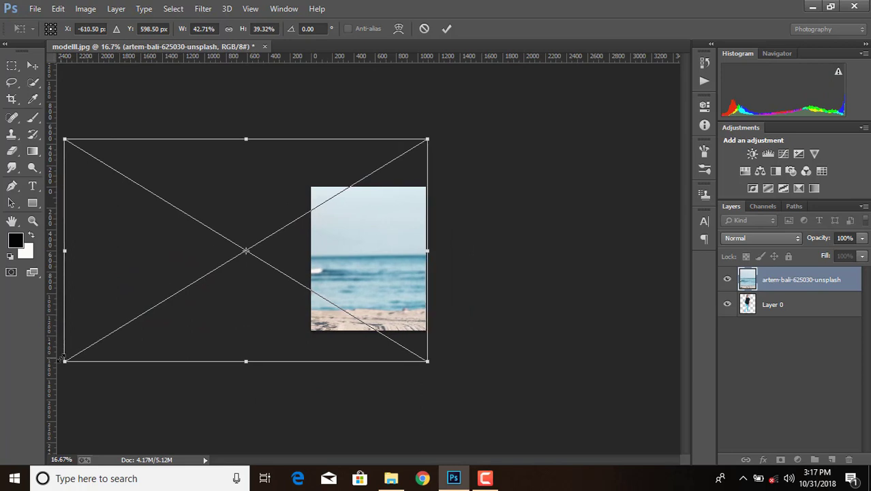
{"action": "left_click_drag", "start_coordinate": [247, 363], "coordinate": [254, 337]}
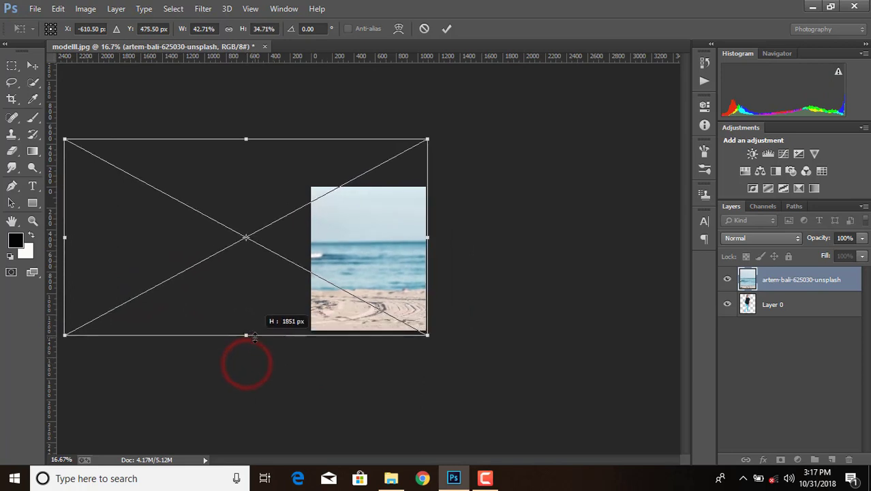
{"action": "left_click_drag", "start_coordinate": [66, 140], "coordinate": [69, 155]}
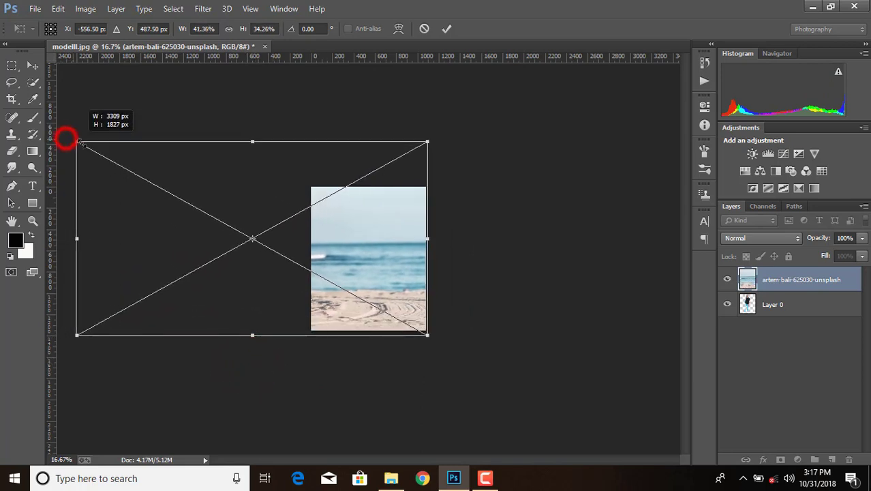
{"action": "left_click_drag", "start_coordinate": [239, 152], "coordinate": [253, 182]}
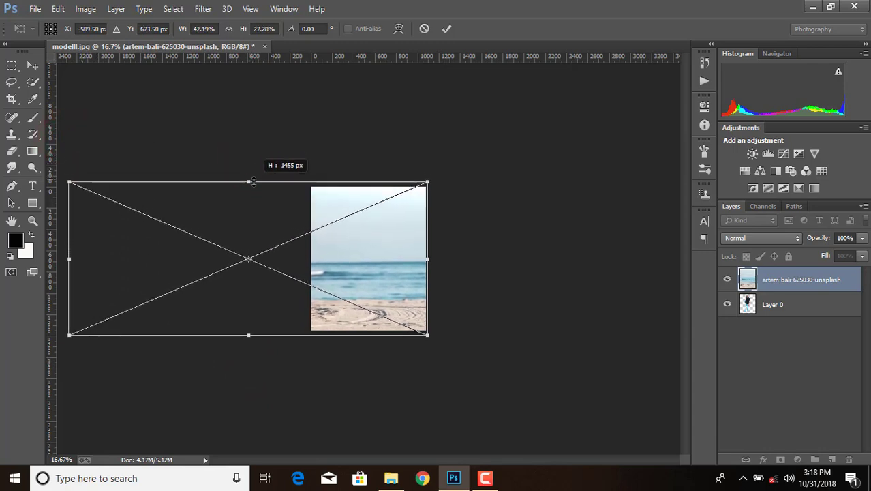
Step: Commit the transform and rasterize the beach photo layer
{"action": "left_click", "coordinate": [448, 29]}
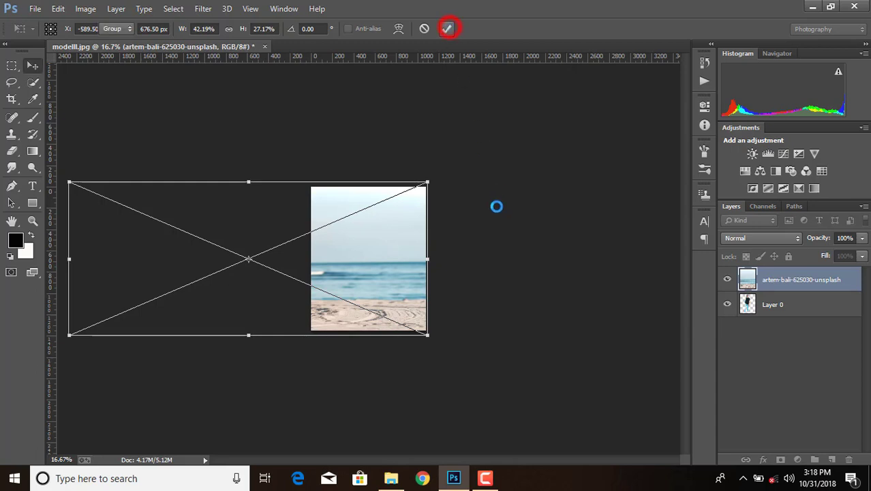
{"action": "right_click", "coordinate": [795, 281]}
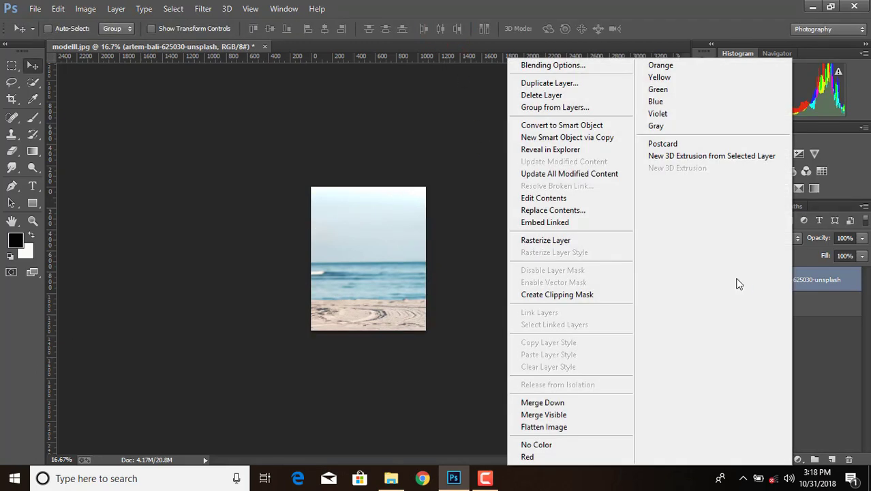
{"action": "left_click", "coordinate": [558, 242]}
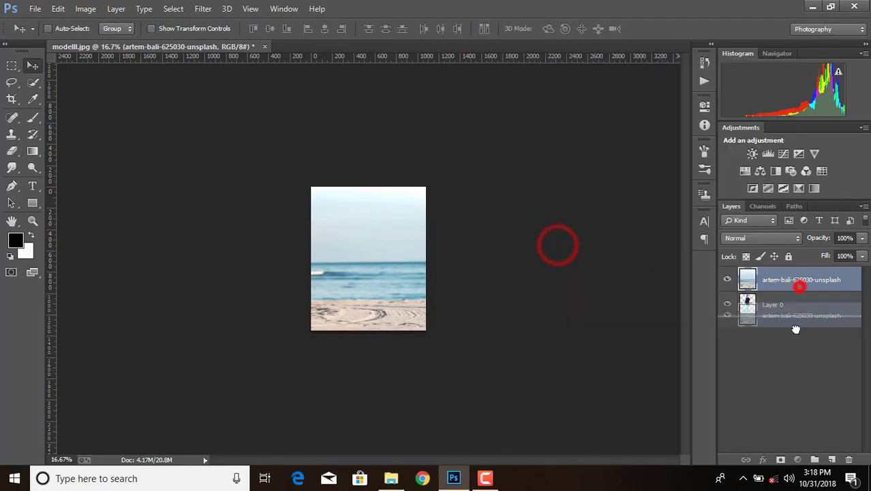
Step: Move the beach photo beneath the model layer and shrink the man to about 81%
{"action": "left_click_drag", "start_coordinate": [798, 283], "coordinate": [795, 326]}
{"action": "left_click", "coordinate": [809, 289]}
{"action": "key", "text": "ctrl+t"}
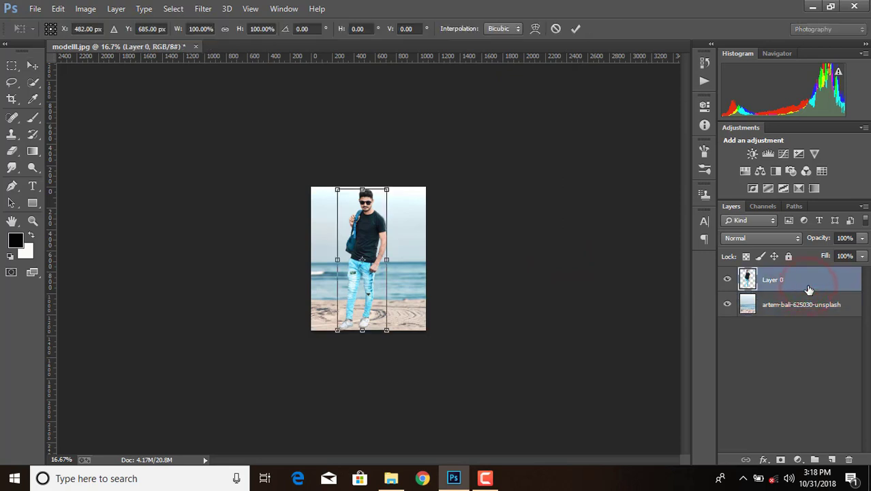
{"action": "key", "text": "ctrl+plus"}
{"action": "key", "text": "ctrl+plus"}
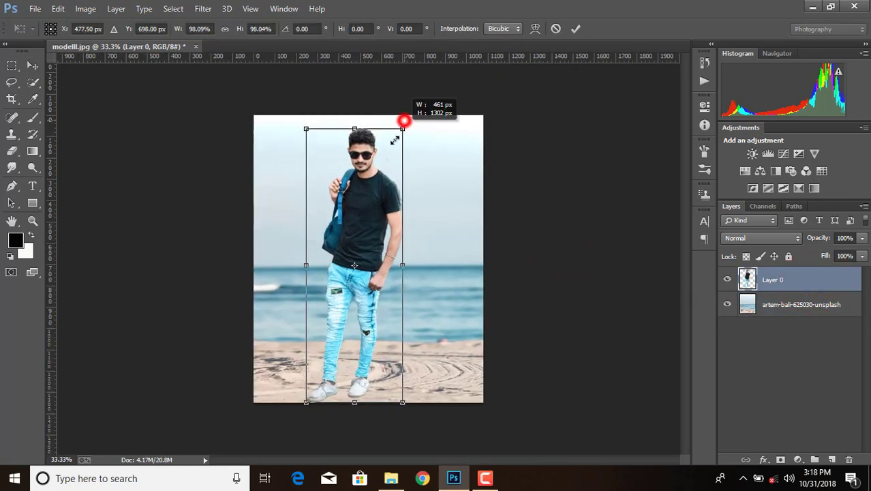
{"action": "left_click_drag", "start_coordinate": [405, 117], "coordinate": [387, 174]}
Step: Flip the man horizontally, tilt him 2.89°, and position him at about 79% scale
{"action": "right_click", "coordinate": [352, 202]}
{"action": "left_click", "coordinate": [409, 394]}
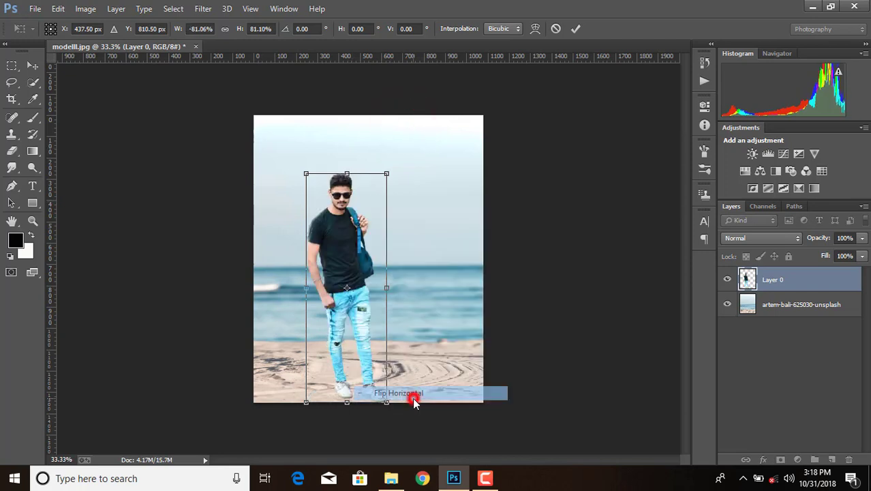
{"action": "left_click_drag", "start_coordinate": [393, 156], "coordinate": [401, 150]}
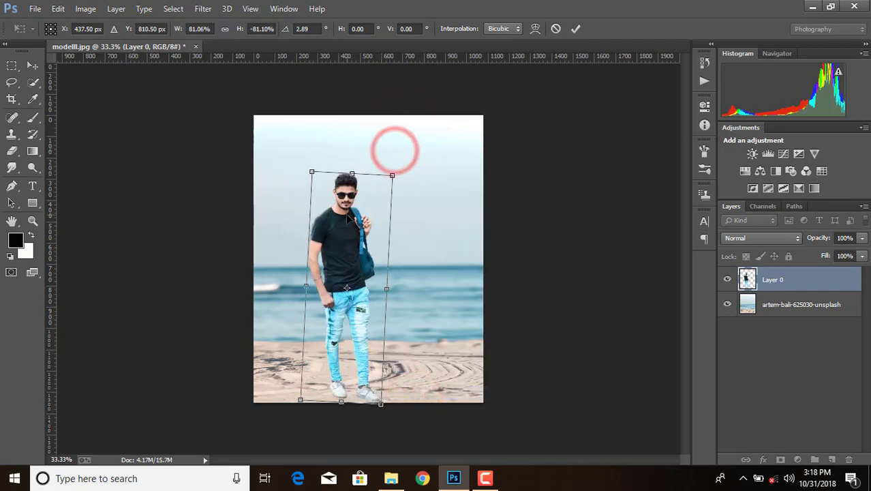
{"action": "mouse_move", "coordinate": [350, 219]}
{"action": "left_mouse_down"}
{"action": "mouse_move", "coordinate": [317, 198]}
{"action": "mouse_move", "coordinate": [338, 192]}
{"action": "left_mouse_up"}
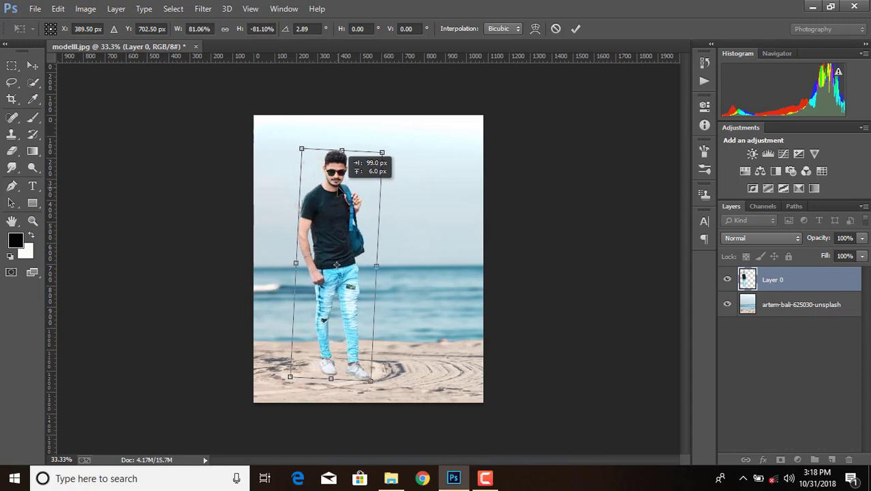
{"action": "left_click_drag", "start_coordinate": [383, 152], "coordinate": [380, 158]}
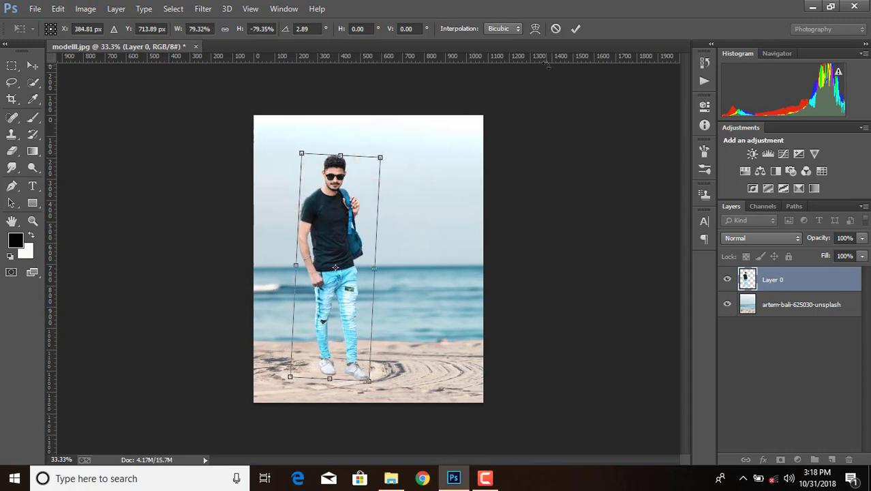
{"action": "left_click", "coordinate": [577, 27]}
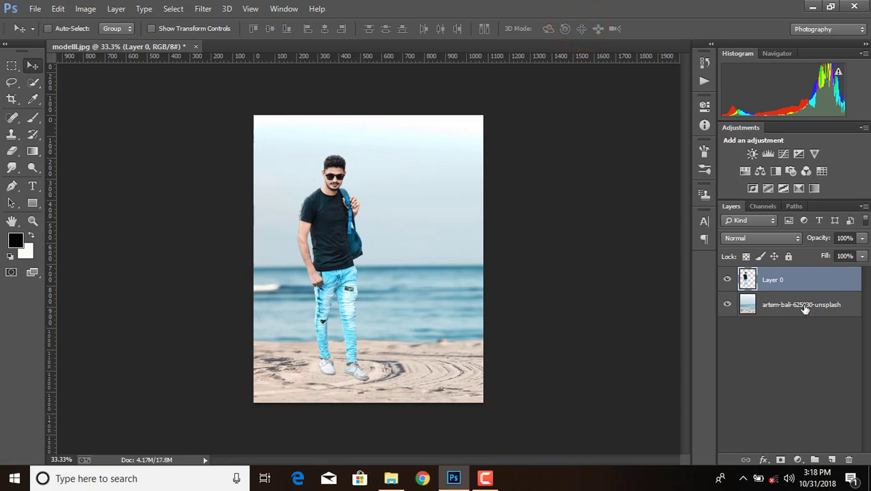
Step: Duplicate Layer 0 and turn the original black with Hue/Saturation Lightness -94
{"action": "left_click_drag", "start_coordinate": [806, 285], "coordinate": [832, 459]}
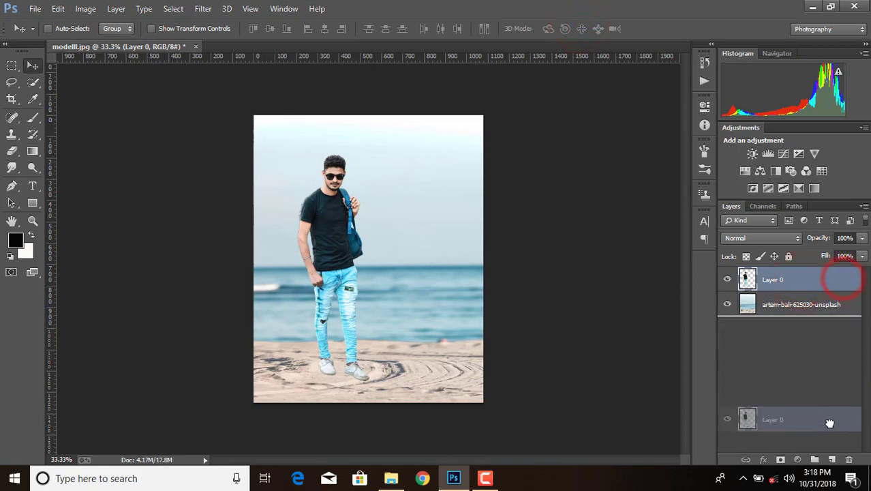
{"action": "left_click", "coordinate": [801, 313]}
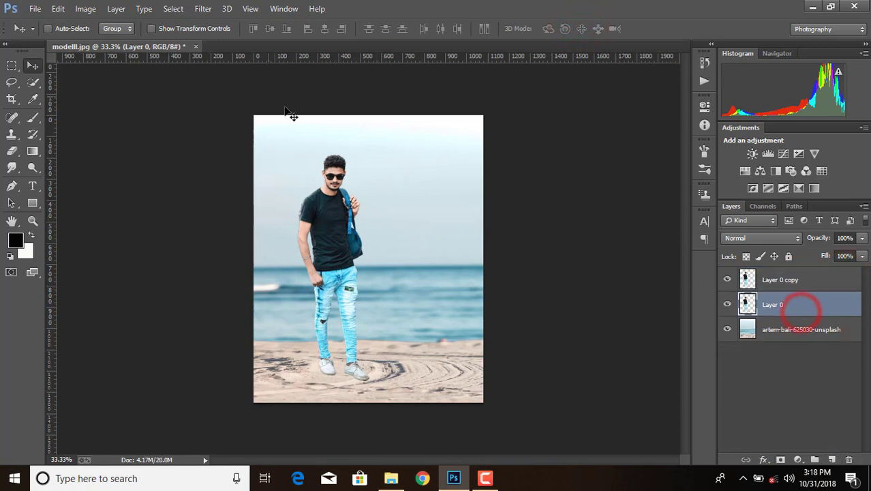
{"action": "left_click", "coordinate": [92, 8]}
{"action": "mouse_move", "coordinate": [104, 41]}
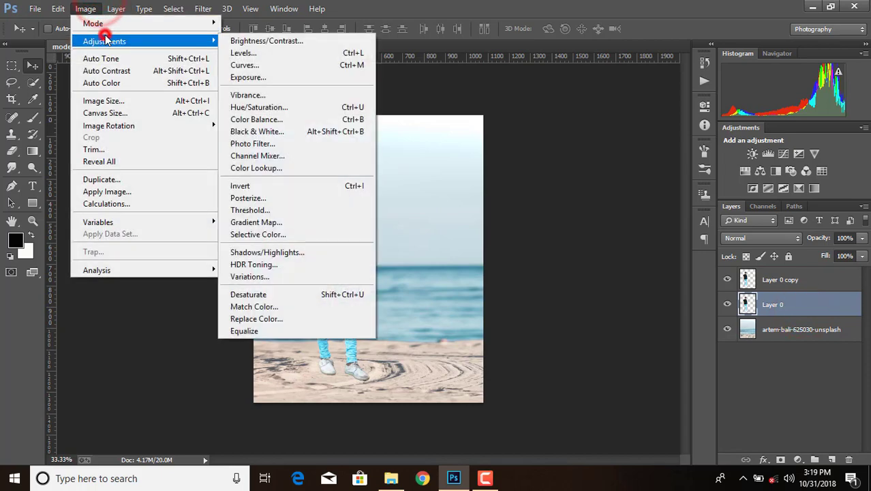
{"action": "left_click", "coordinate": [287, 110]}
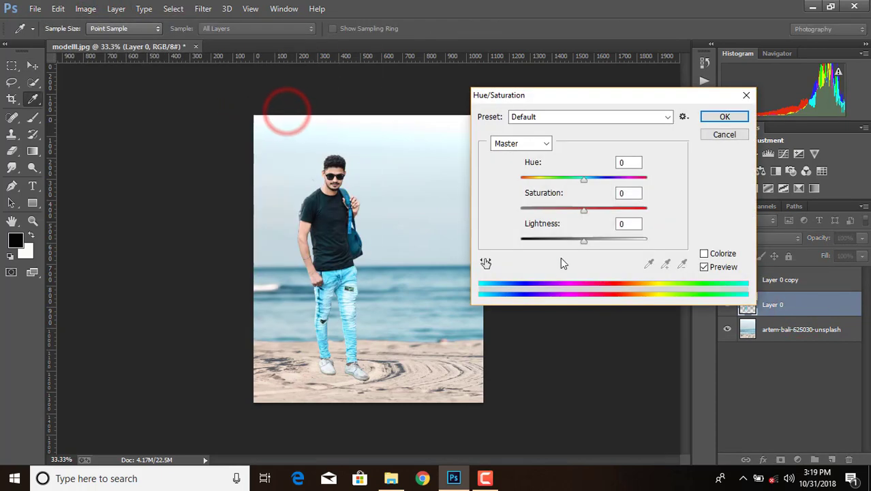
{"action": "left_click_drag", "start_coordinate": [583, 240], "coordinate": [525, 243]}
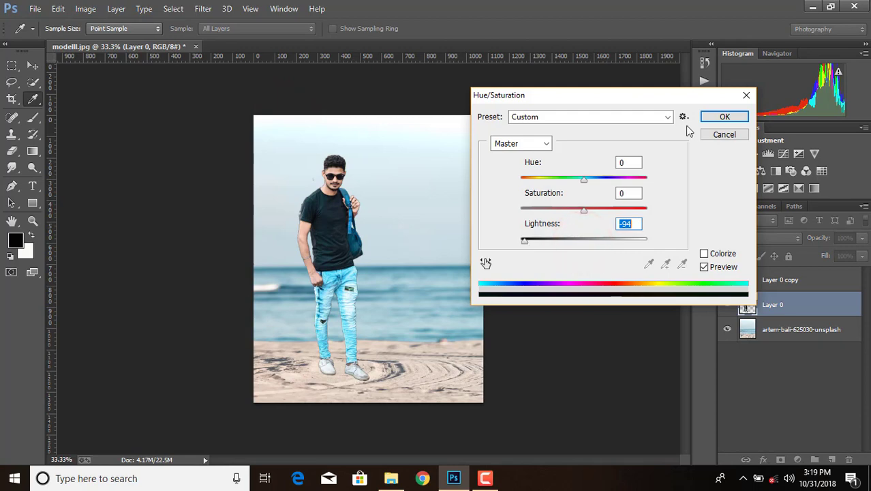
{"action": "left_click", "coordinate": [715, 119]}
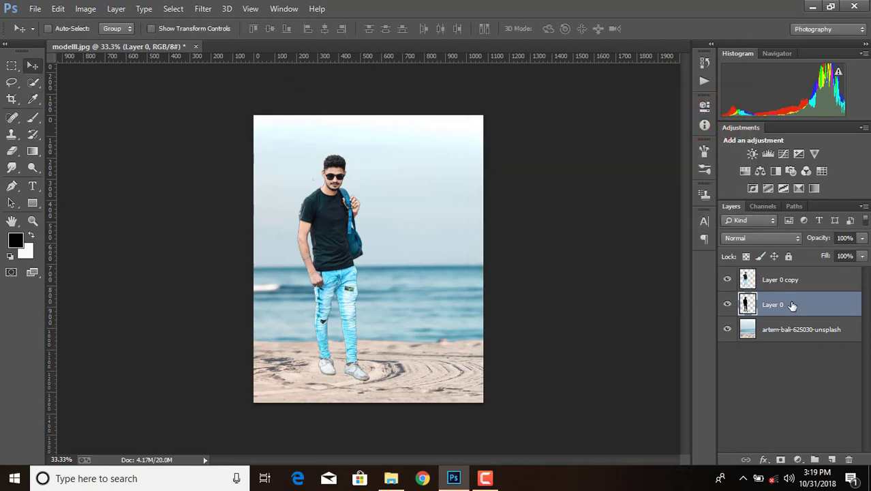
Step: Skew the black silhouette sideways into a slanted shadow
{"action": "key", "text": "ctrl+t"}
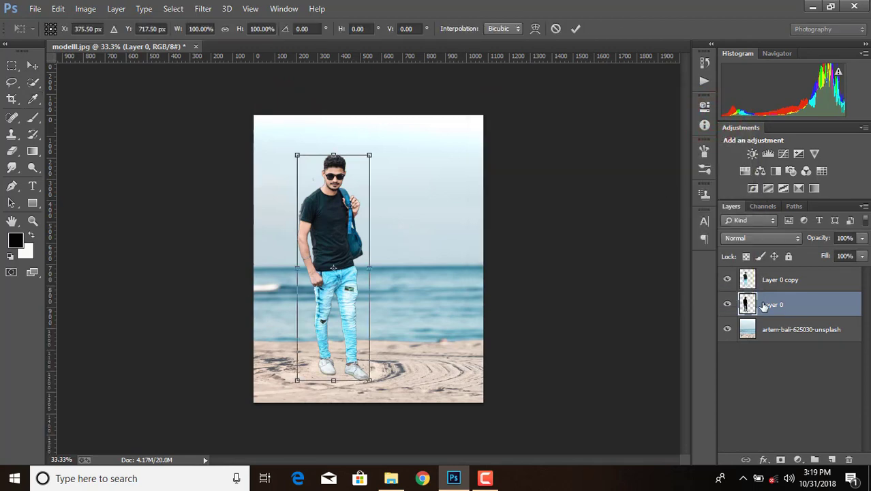
{"action": "right_click", "coordinate": [332, 178]}
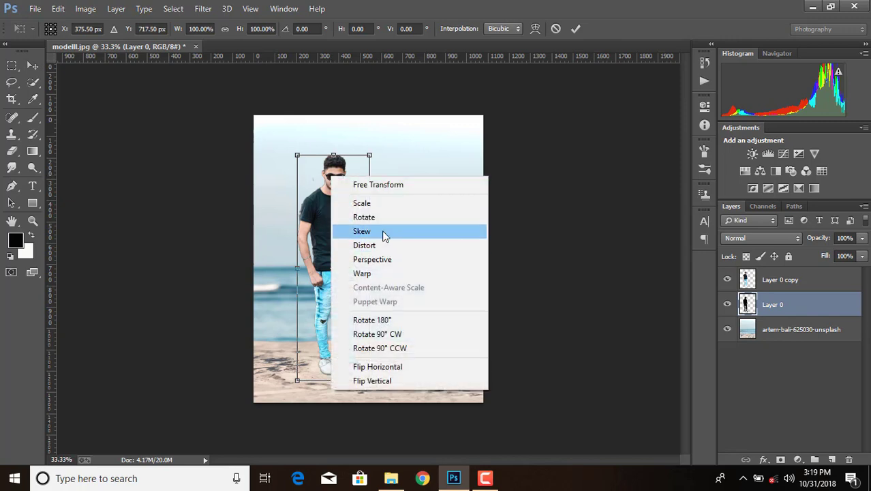
{"action": "left_click", "coordinate": [384, 231]}
{"action": "left_click_drag", "start_coordinate": [334, 155], "coordinate": [624, 199]}
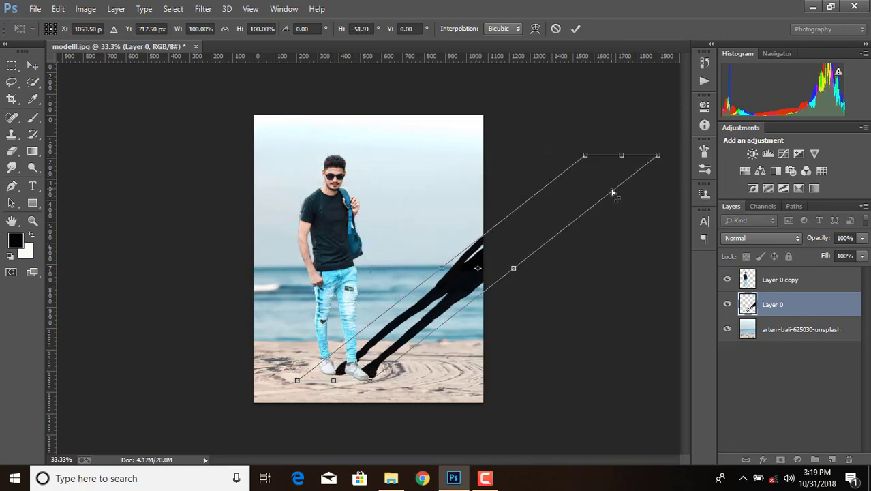
{"action": "left_click", "coordinate": [576, 29]}
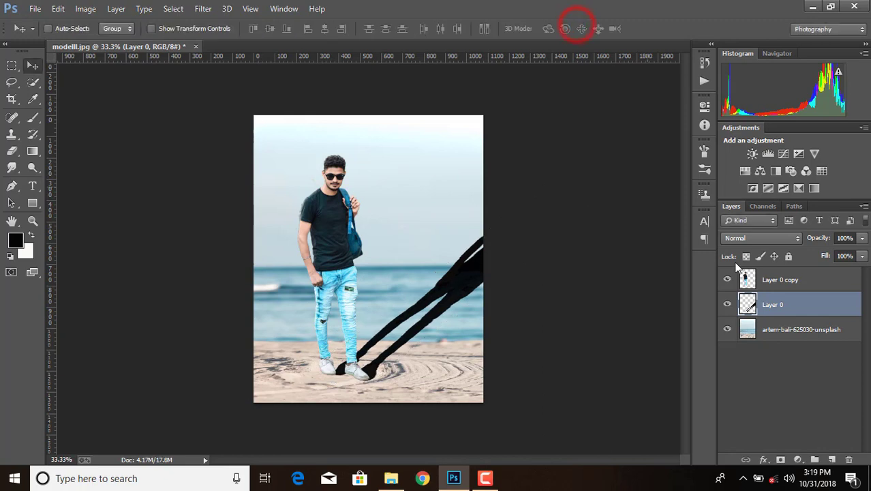
Step: Squash, rotate and lengthen the shadow so it stretches right from the man's feet
{"action": "key", "text": "ctrl+t"}
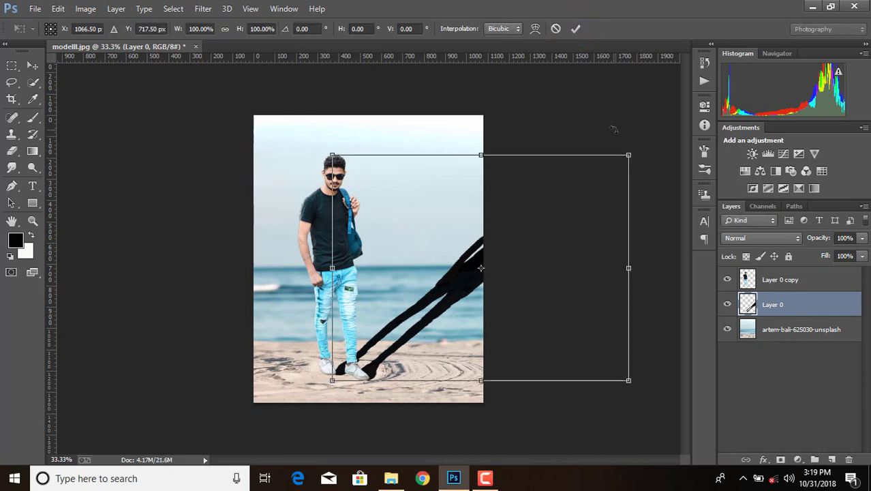
{"action": "left_click_drag", "start_coordinate": [629, 154], "coordinate": [637, 313]}
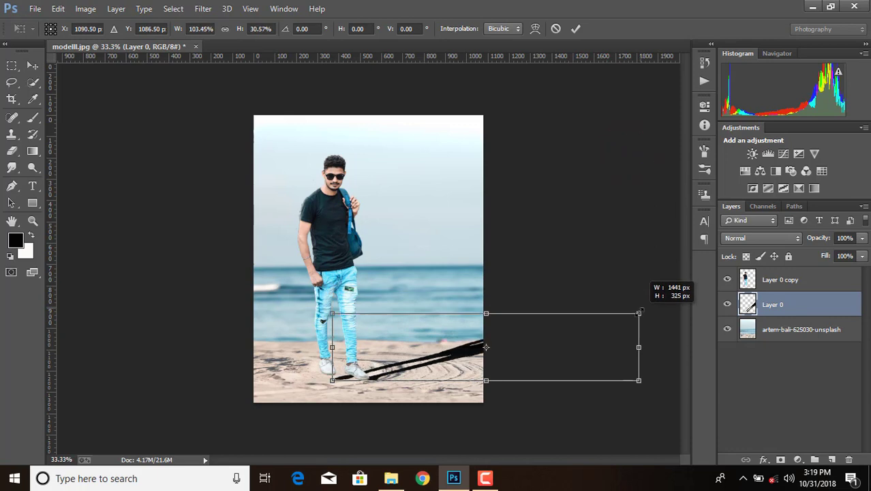
{"action": "mouse_move", "coordinate": [332, 315]}
{"action": "left_mouse_down"}
{"action": "mouse_move", "coordinate": [321, 277]}
{"action": "mouse_move", "coordinate": [314, 279]}
{"action": "left_mouse_up"}
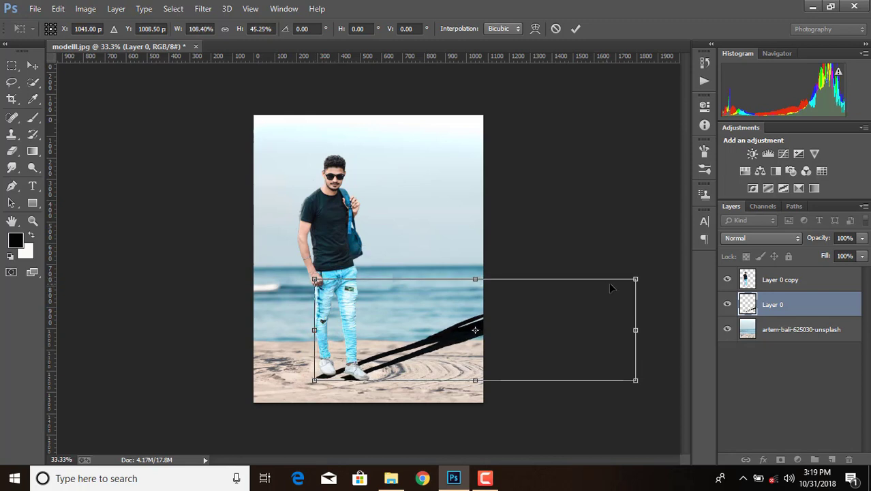
{"action": "left_click_drag", "start_coordinate": [646, 258], "coordinate": [644, 283]}
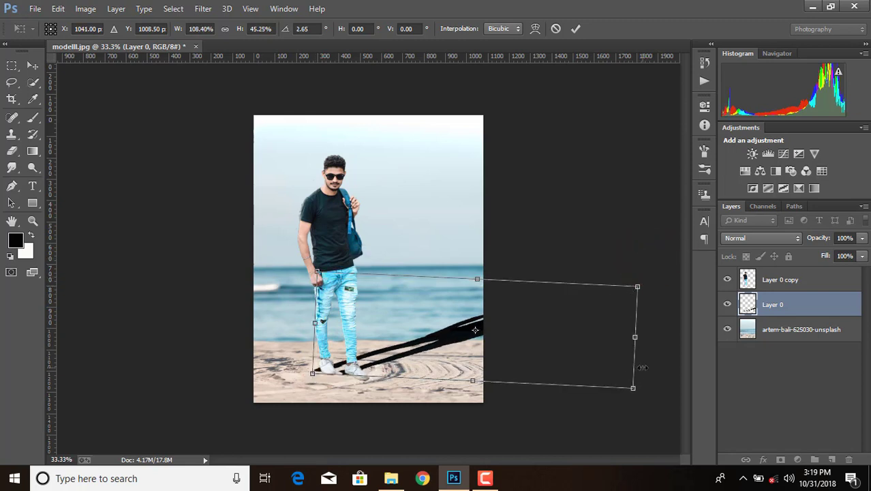
{"action": "left_click_drag", "start_coordinate": [635, 391], "coordinate": [644, 393]}
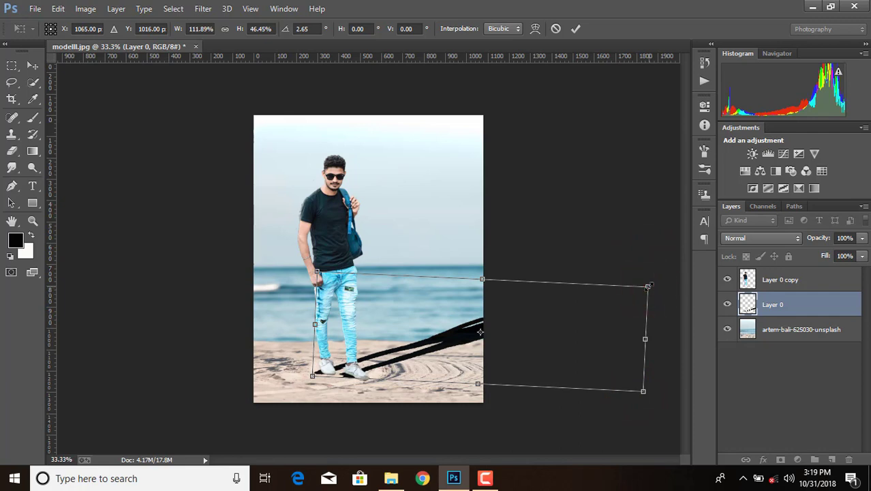
{"action": "left_click_drag", "start_coordinate": [480, 332], "coordinate": [487, 329]}
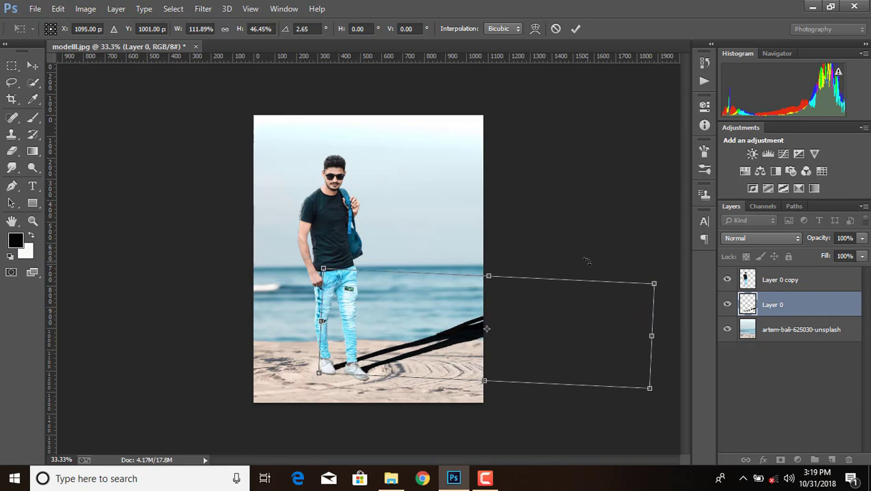
{"action": "left_click_drag", "start_coordinate": [670, 261], "coordinate": [674, 261]}
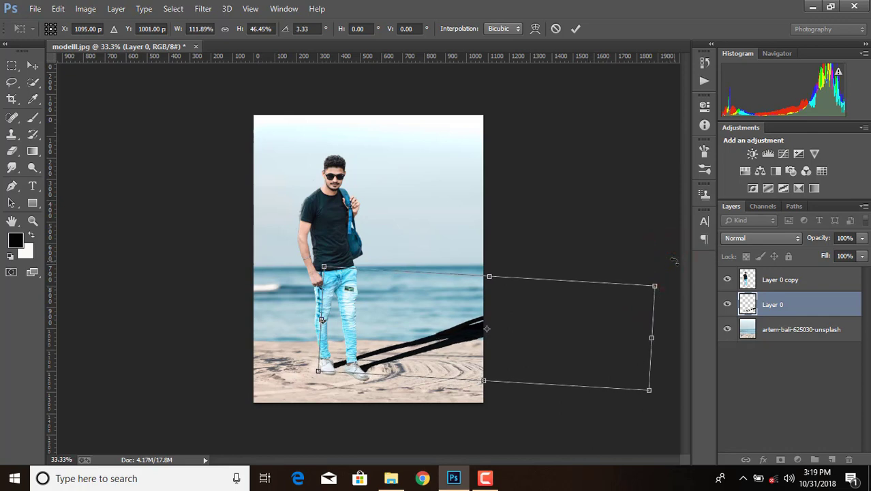
{"action": "key", "text": "Down"}
{"action": "key", "text": "Down"}
{"action": "key", "text": "Down"}
{"action": "key", "text": "Down"}
{"action": "key", "text": "Down"}
{"action": "key", "text": "Down"}
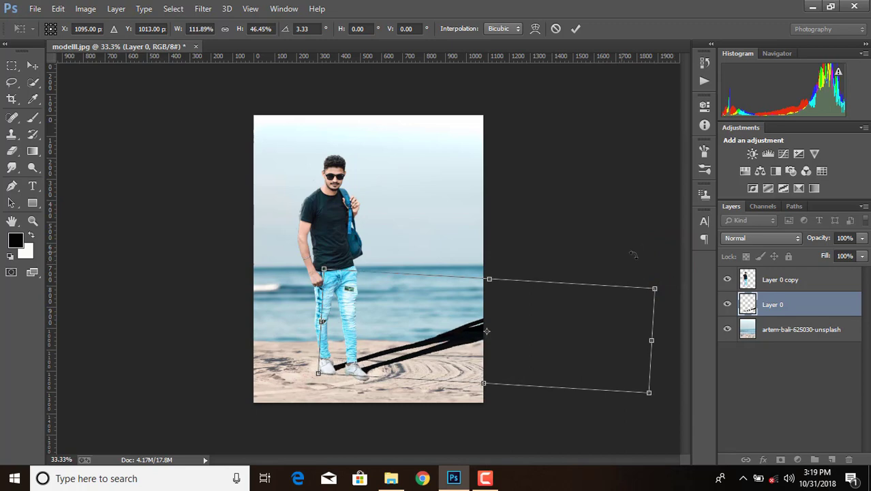
{"action": "left_click", "coordinate": [576, 29]}
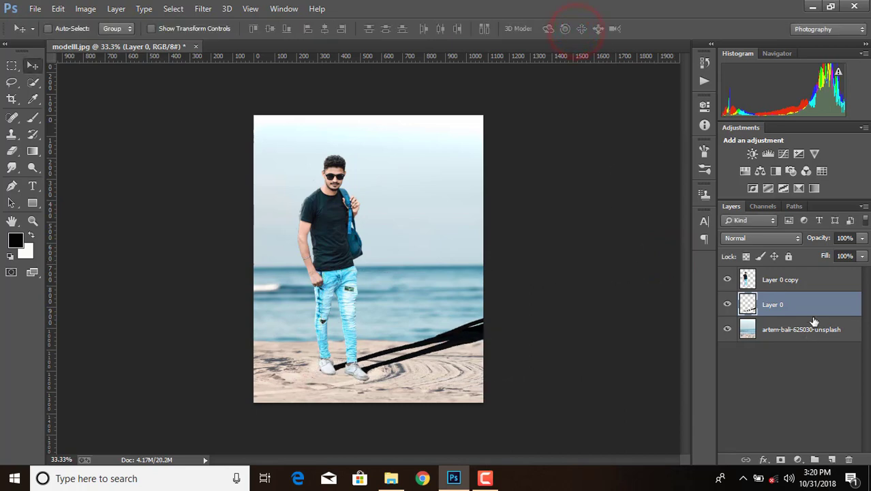
Step: Place boat-png-transparent-image-2 as a linked layer above Layer 0 copy
{"action": "left_click", "coordinate": [806, 293]}
{"action": "left_click", "coordinate": [35, 8]}
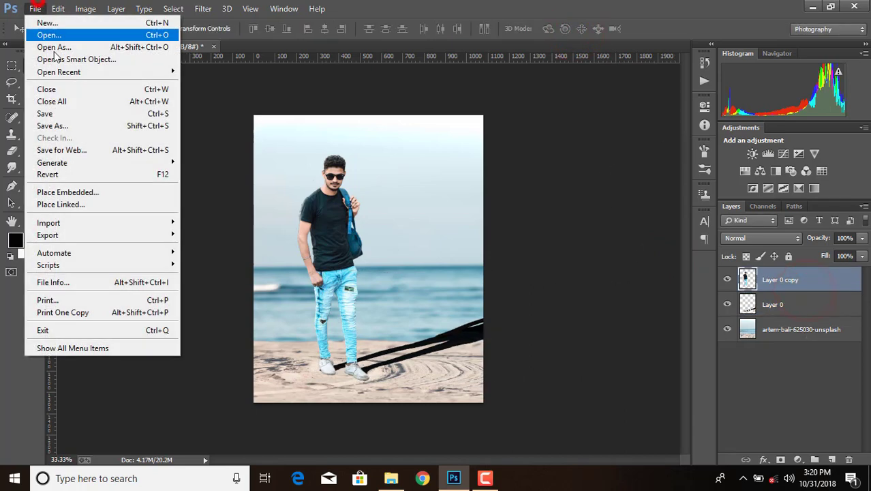
{"action": "left_click", "coordinate": [68, 200]}
{"action": "scroll", "coordinate": [347, 251], "scroll_direction": "down", "scroll_amount": 5}
{"action": "scroll", "coordinate": [375, 249], "scroll_direction": "down", "scroll_amount": 1}
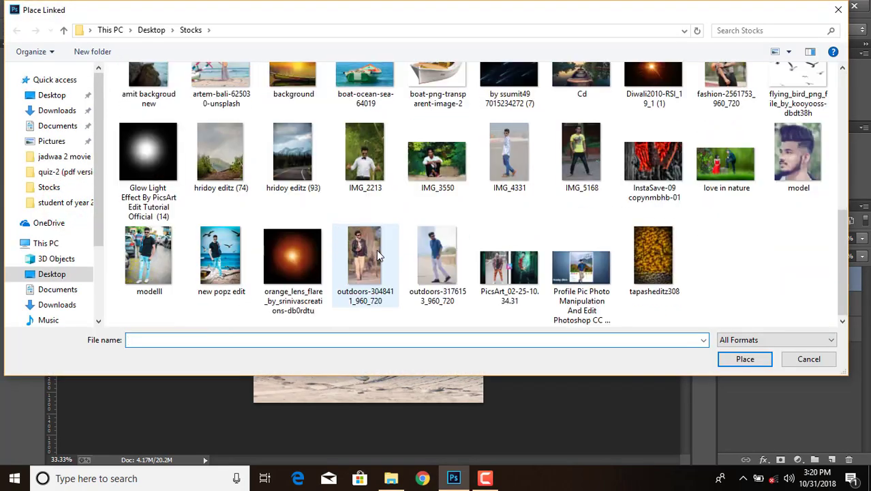
{"action": "scroll", "coordinate": [551, 202], "scroll_direction": "up", "scroll_amount": 1}
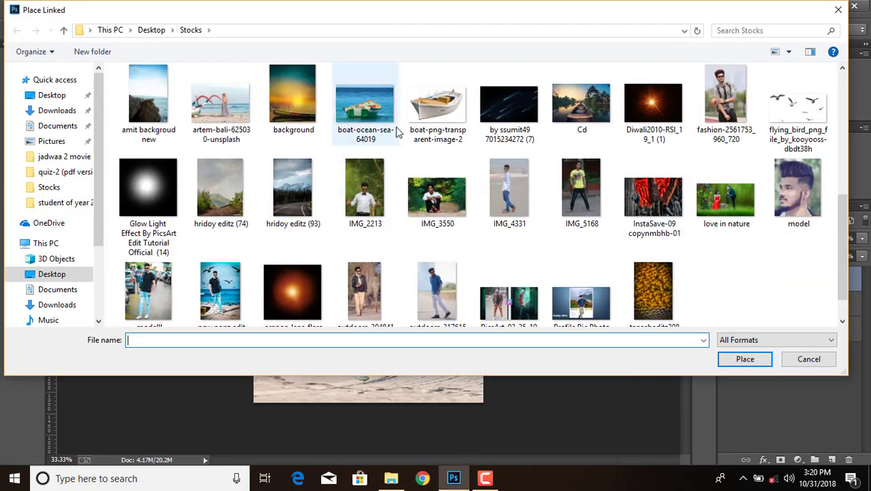
{"action": "left_click", "coordinate": [438, 106]}
{"action": "left_click", "coordinate": [737, 364]}
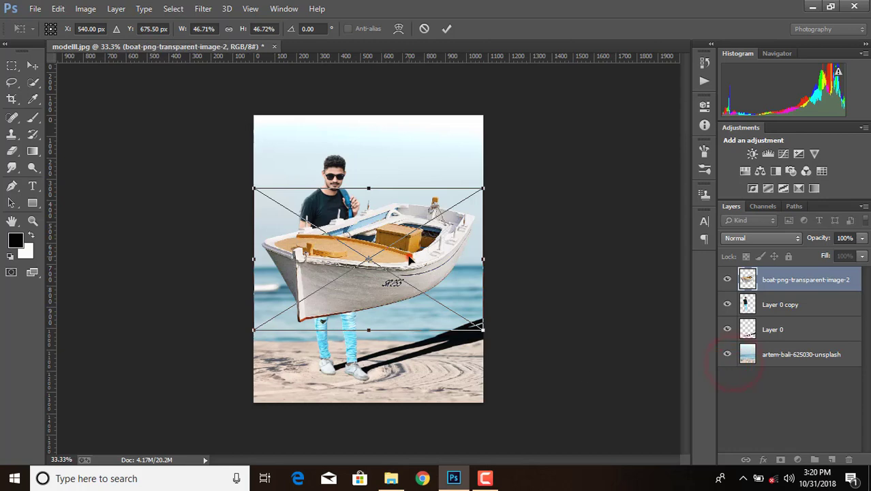
Step: Tilt the boat -5.72°, scale it to about 51%, and set it lower-left
{"action": "left_click_drag", "start_coordinate": [409, 256], "coordinate": [293, 383]}
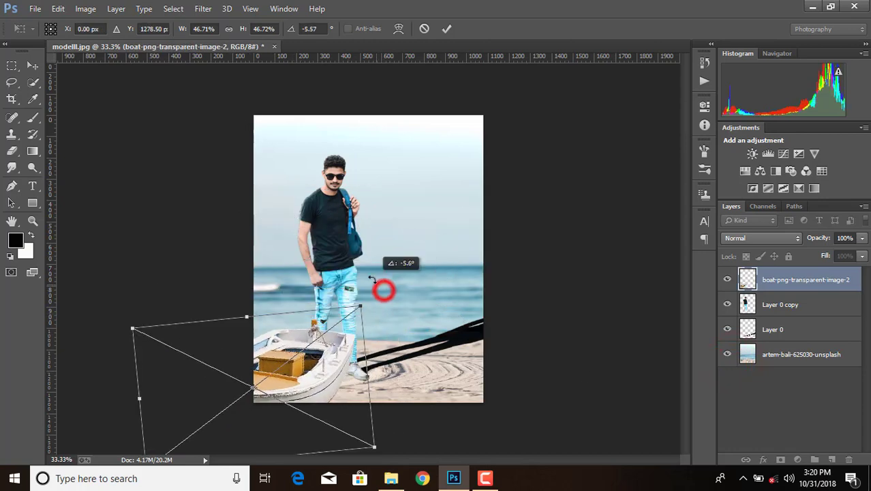
{"action": "mouse_move", "coordinate": [379, 306]}
{"action": "left_mouse_down"}
{"action": "mouse_move", "coordinate": [383, 290]}
{"action": "mouse_move", "coordinate": [312, 390]}
{"action": "left_mouse_up"}
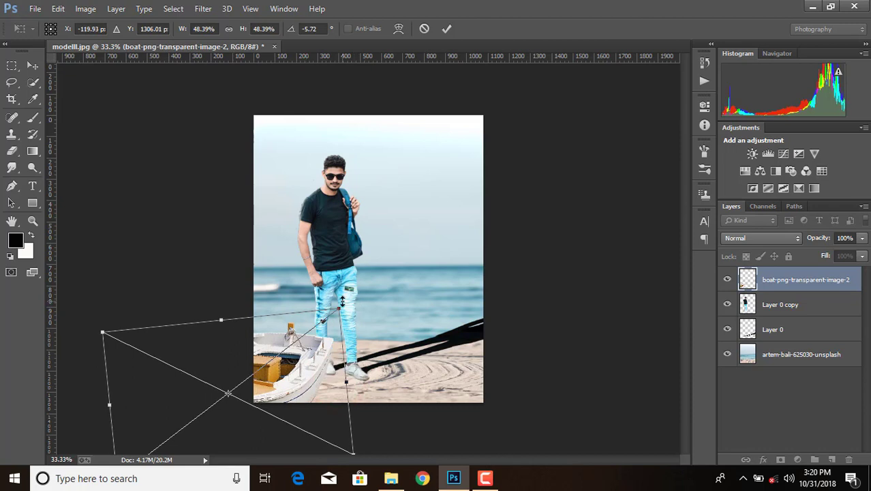
{"action": "left_click_drag", "start_coordinate": [335, 308], "coordinate": [344, 300]}
{"action": "left_click_drag", "start_coordinate": [326, 360], "coordinate": [318, 368]}
{"action": "left_click", "coordinate": [447, 29]}
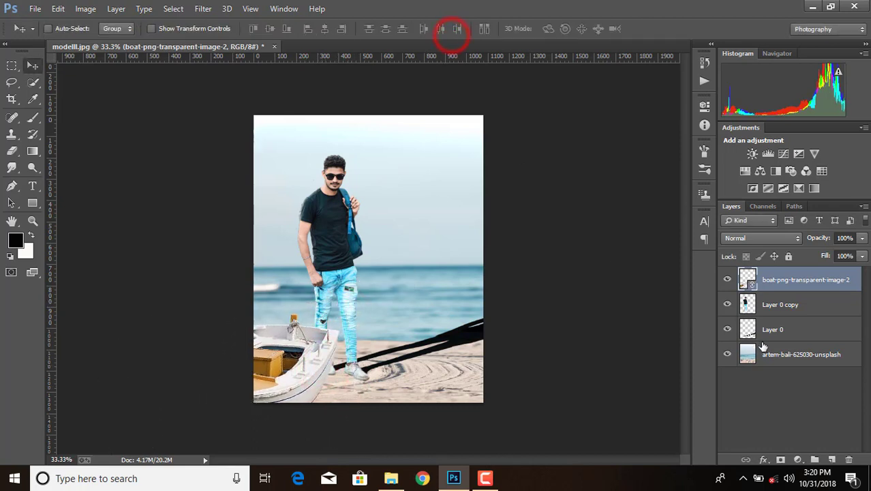
Step: Nudge the man and his shadow together slightly right and down beside the boat
{"action": "left_click", "coordinate": [803, 307]}
{"action": "left_click", "coordinate": [801, 331], "text": "shift"}
{"action": "key", "text": "ctrl+t"}
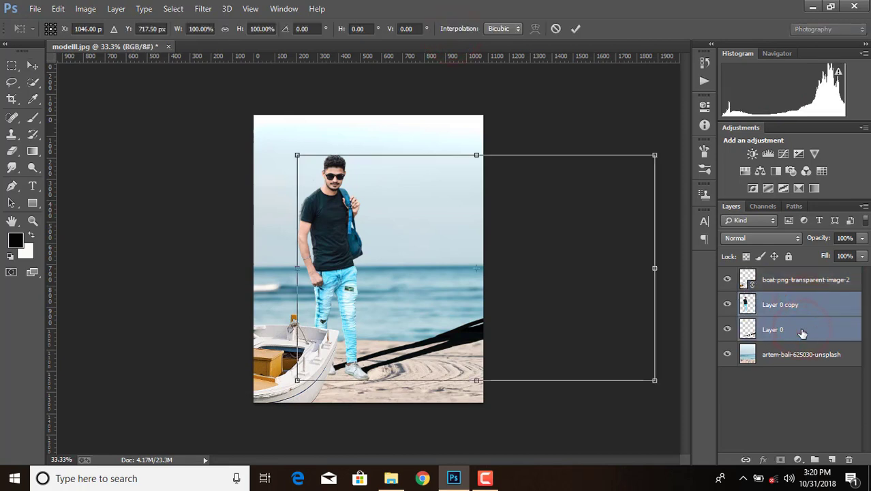
{"action": "key", "text": "shift+Right"}
{"action": "key", "text": "shift+Right"}
{"action": "key", "text": "shift+Down"}
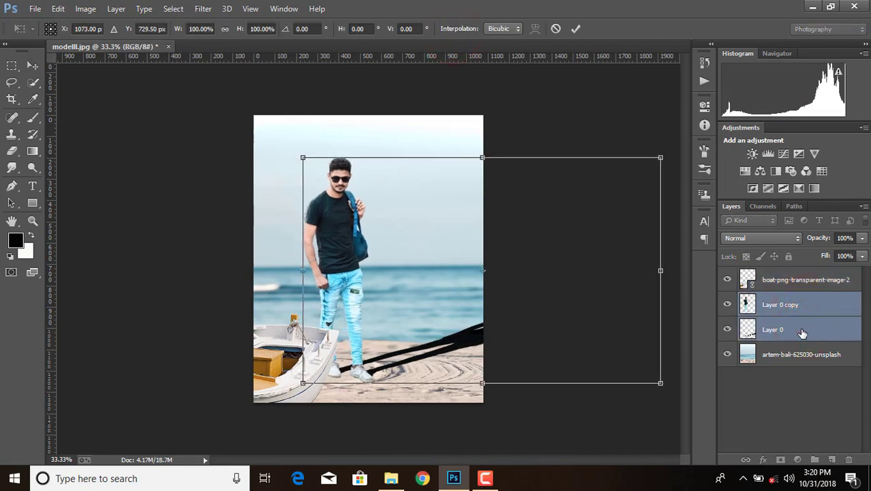
{"action": "key", "text": "shift+Right"}
{"action": "key", "text": "Down"}
{"action": "key", "text": "Down"}
{"action": "key", "text": "Right"}
{"action": "key", "text": "Right"}
{"action": "key", "text": "Right"}
{"action": "key", "text": "Right"}
{"action": "key", "text": "Right"}
{"action": "key", "text": "Right"}
{"action": "key", "text": "Right"}
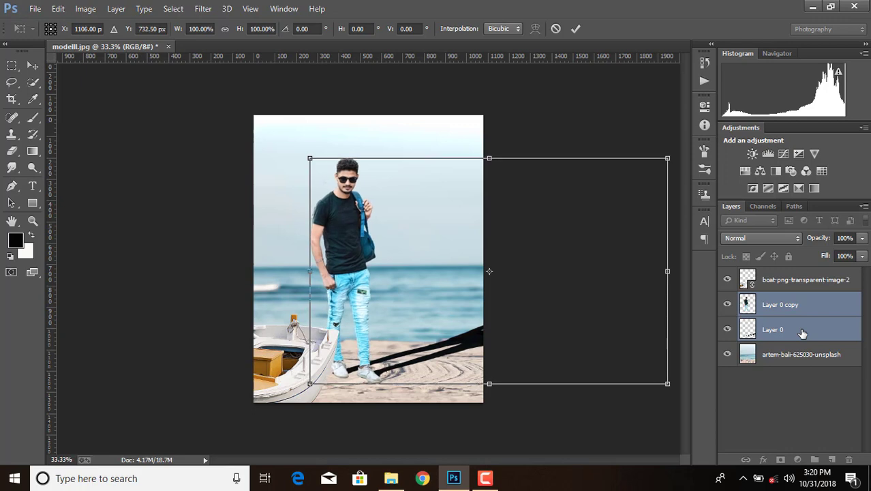
{"action": "key", "text": "Right"}
{"action": "key", "text": "Right"}
{"action": "key", "text": "Right"}
{"action": "key", "text": "Right"}
{"action": "key", "text": "Right"}
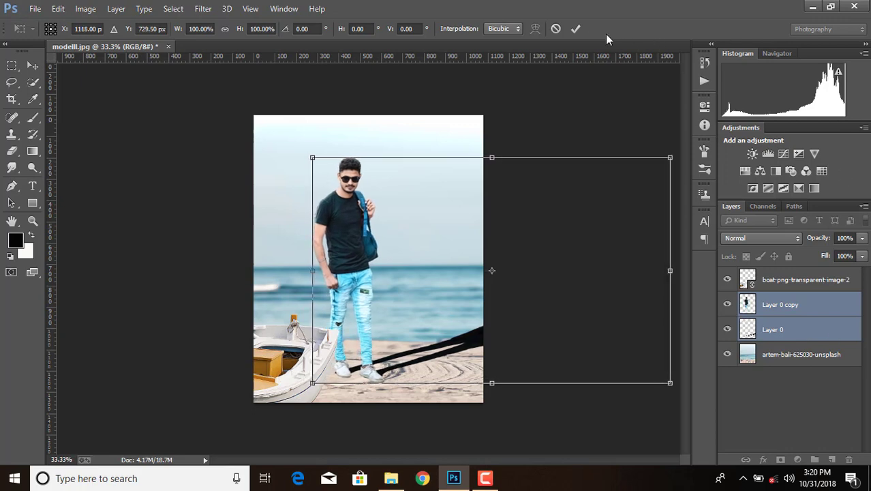
{"action": "left_click", "coordinate": [578, 29]}
{"action": "left_click", "coordinate": [779, 304]}
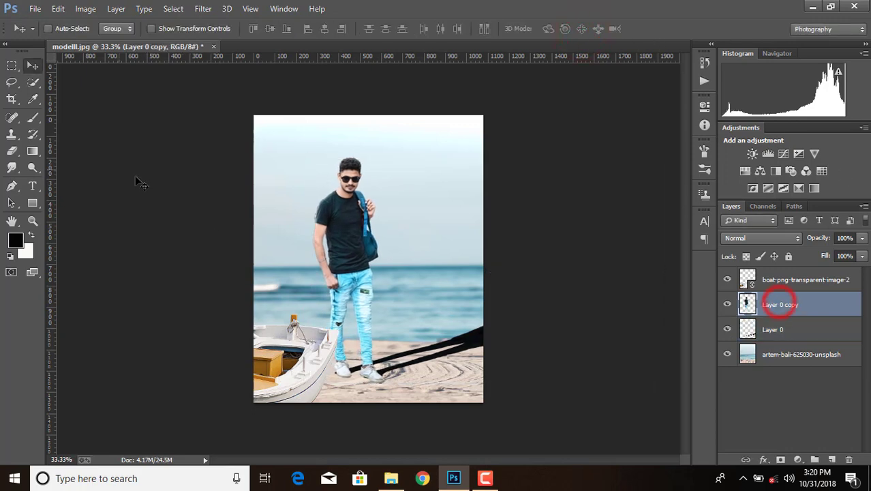
{"action": "key", "text": "ctrl+plus"}
Step: Trace a closed Pen path around the grey fringe at the man's shoulder and upper arm
{"action": "key", "text": "ctrl+plus"}
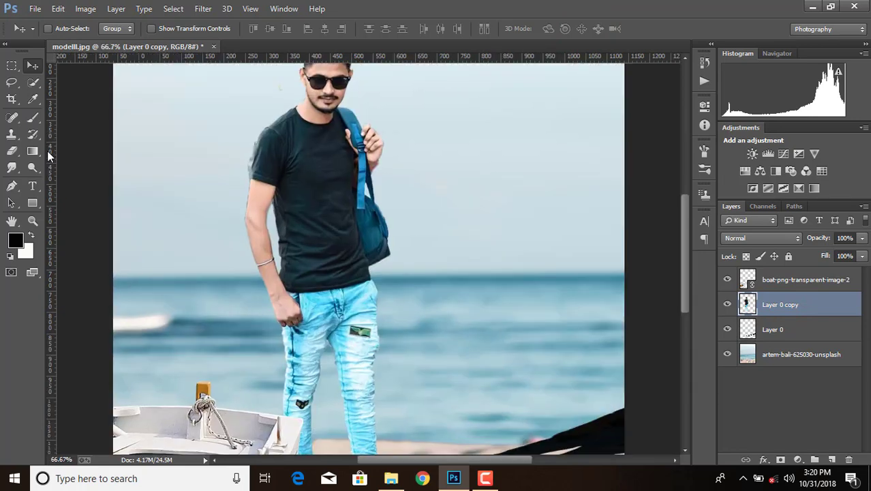
{"action": "key", "text": "ctrl+plus"}
{"action": "left_click", "coordinate": [12, 185]}
{"action": "scroll", "coordinate": [208, 298], "scroll_direction": "up", "scroll_amount": 2}
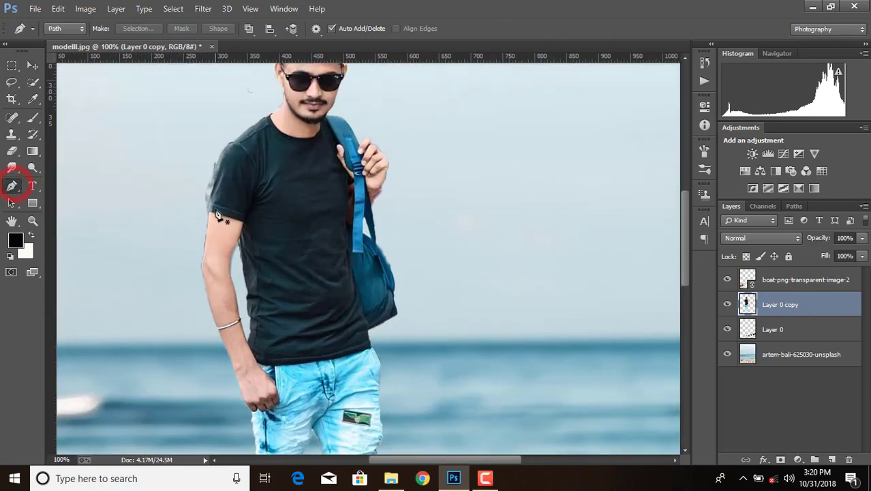
{"action": "scroll", "coordinate": [208, 297], "scroll_direction": "up", "scroll_amount": 1}
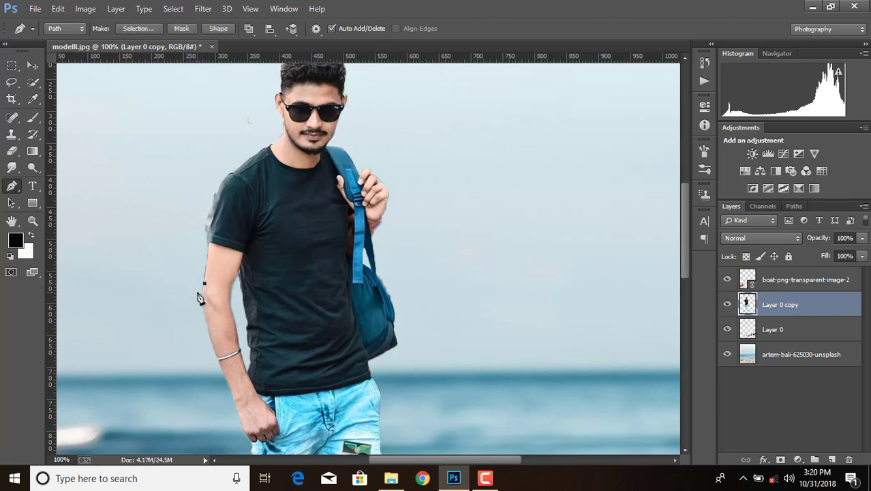
{"action": "left_click", "coordinate": [58, 8]}
{"action": "left_click", "coordinate": [99, 28]}
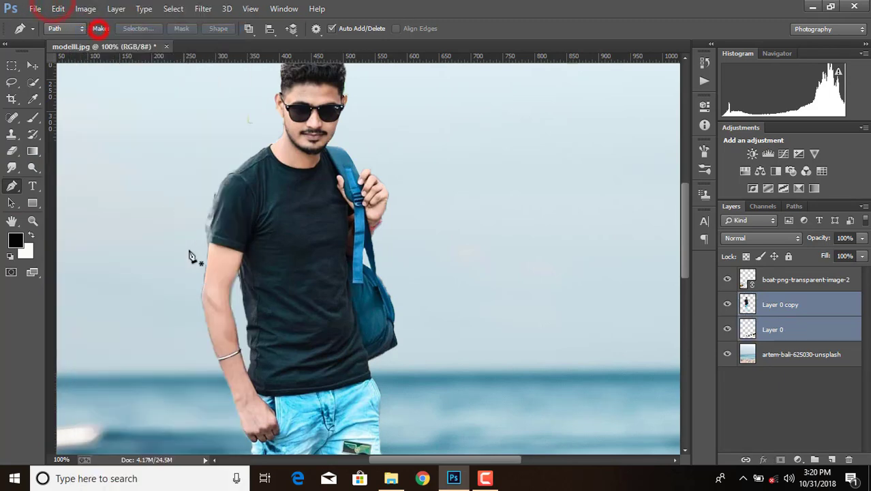
{"action": "left_click", "coordinate": [227, 178]}
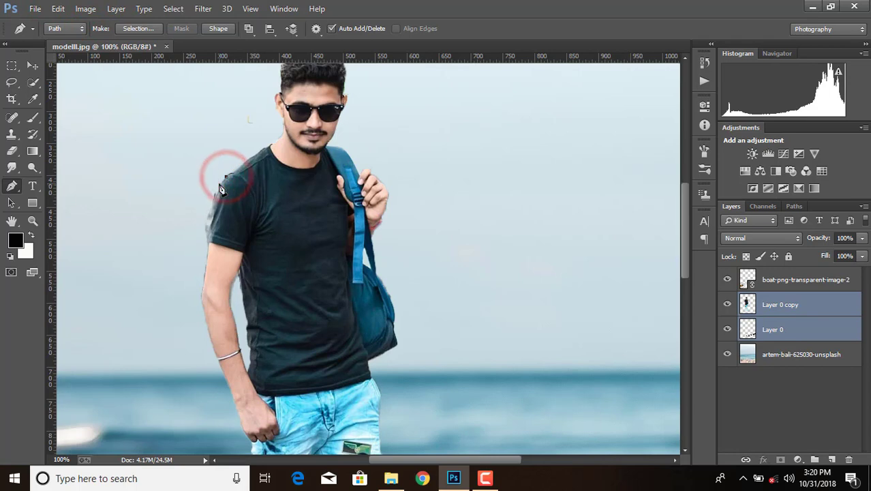
{"action": "left_click", "coordinate": [212, 216]}
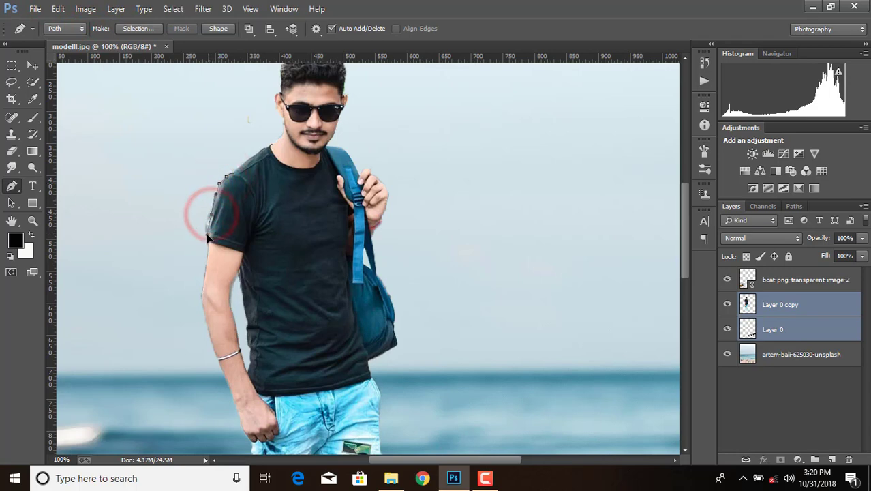
{"action": "left_click", "coordinate": [208, 250]}
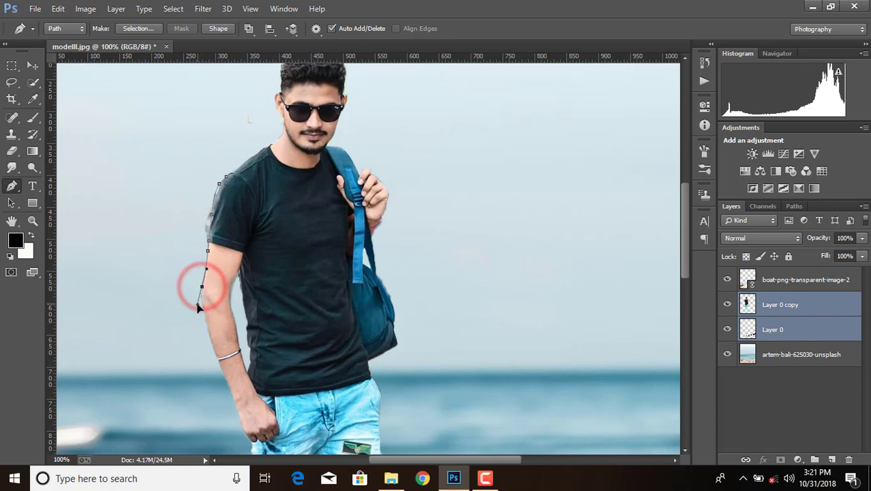
{"action": "left_click_drag", "start_coordinate": [202, 300], "coordinate": [194, 309]}
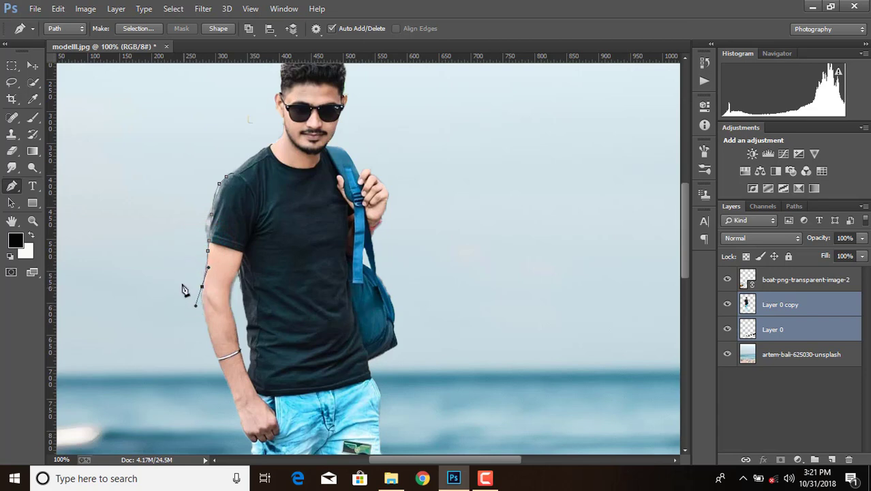
{"action": "left_click", "coordinate": [170, 216]}
{"action": "left_click", "coordinate": [175, 162]}
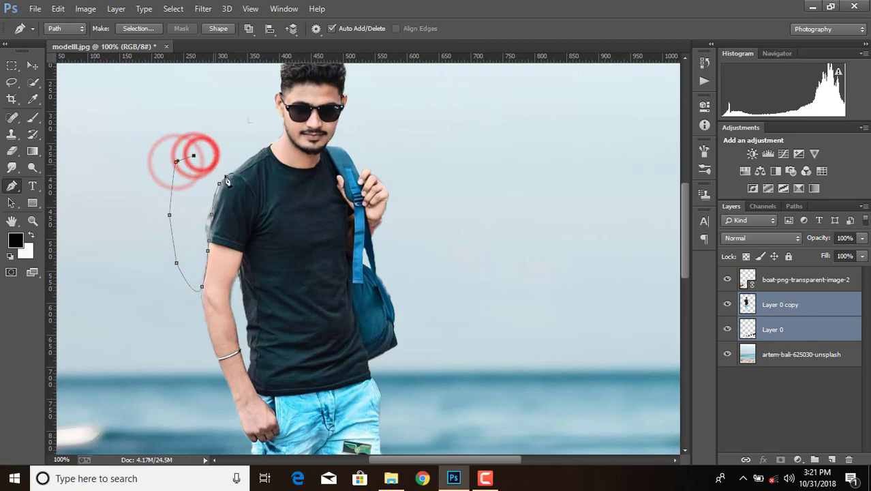
{"action": "left_click", "coordinate": [226, 176]}
Step: Turn the path into a selection, erase the fringe on Layer 0 copy, and deselect
{"action": "right_click", "coordinate": [211, 189]}
{"action": "left_click", "coordinate": [249, 217]}
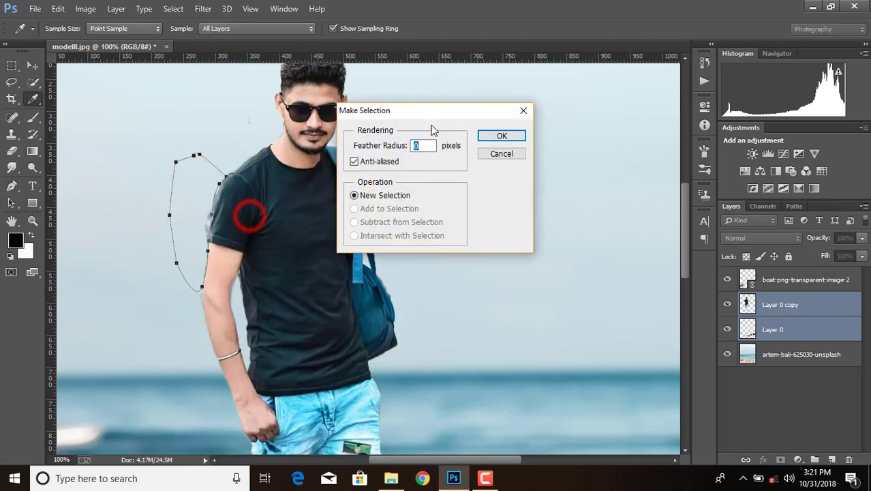
{"action": "left_click", "coordinate": [484, 138]}
{"action": "left_click", "coordinate": [13, 148]}
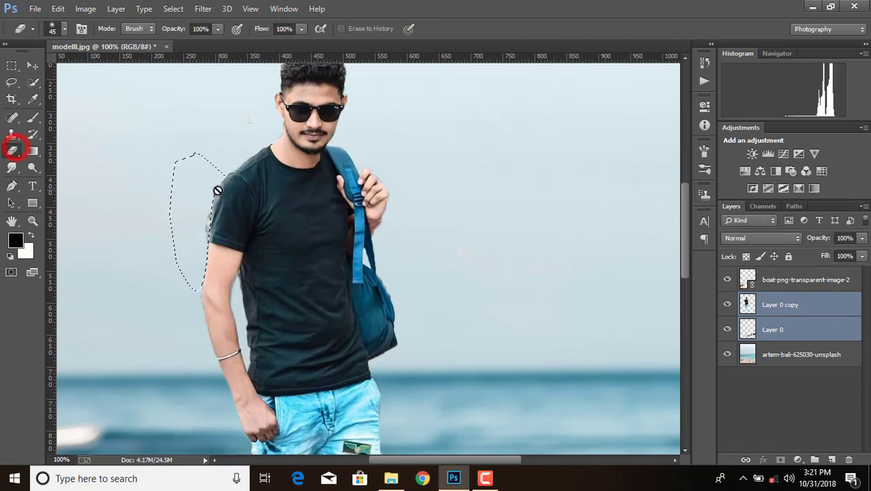
{"action": "left_click", "coordinate": [787, 307]}
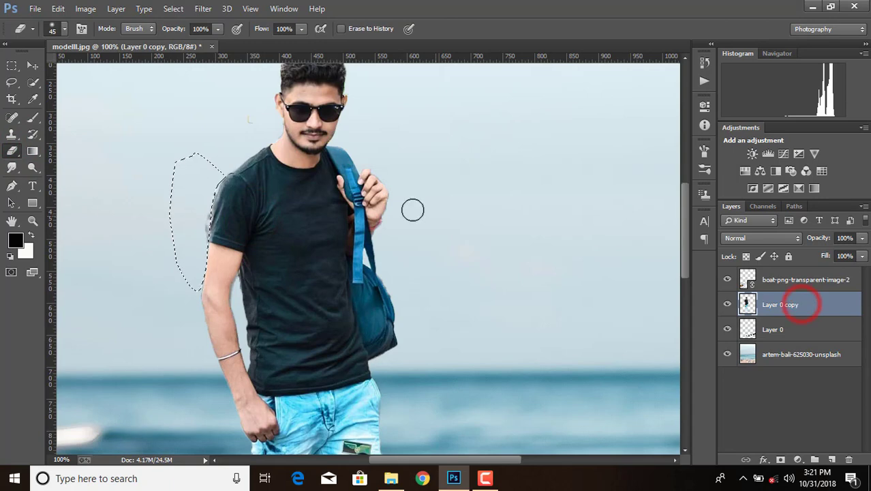
{"action": "left_click_drag", "start_coordinate": [216, 199], "coordinate": [211, 253]}
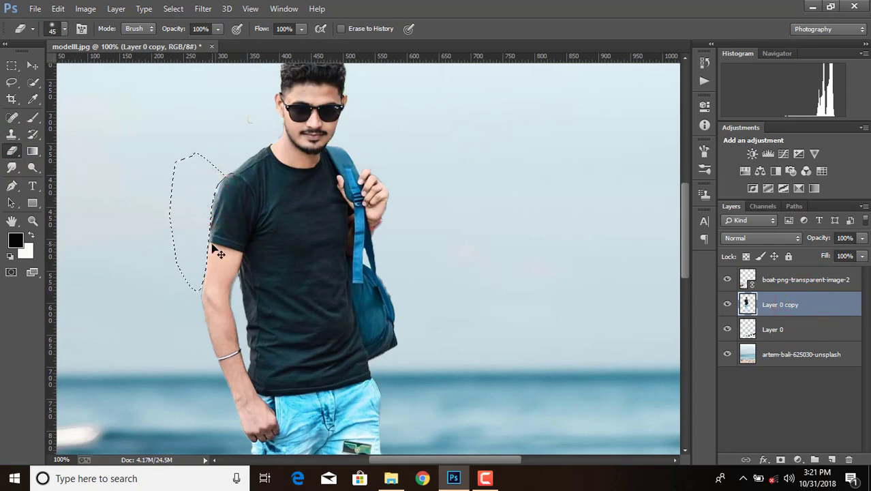
{"action": "key", "text": "ctrl+d"}
{"action": "key", "text": "ctrl+minus"}
{"action": "key", "text": "ctrl+minus"}
{"action": "key", "text": "ctrl+minus"}
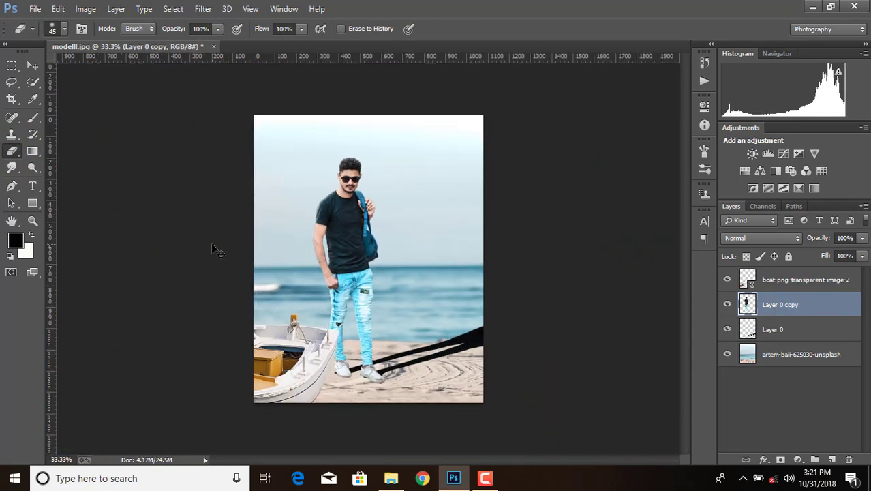
Step: Rasterize the boat layer
{"action": "left_click", "coordinate": [783, 331]}
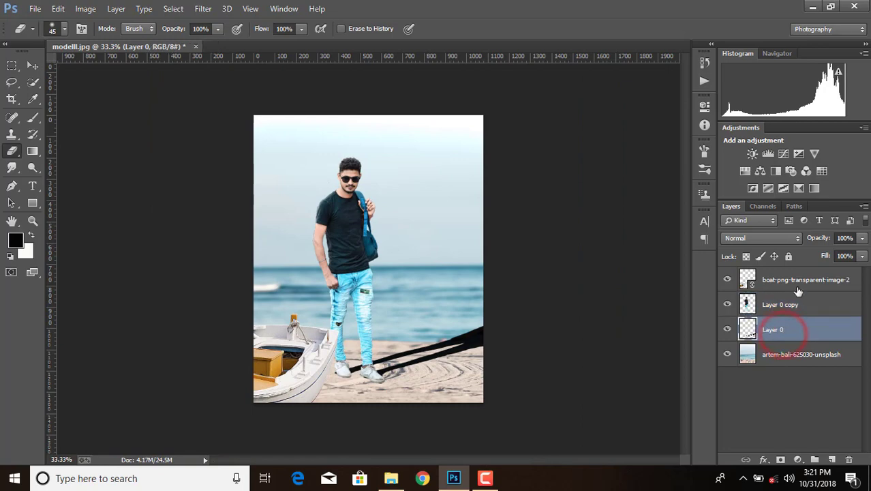
{"action": "right_click", "coordinate": [801, 285]}
{"action": "left_click", "coordinate": [578, 238]}
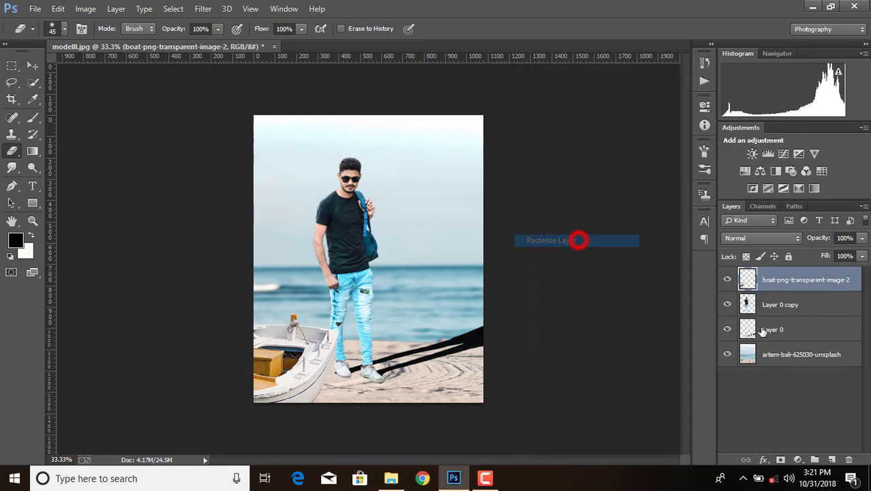
Step: Draw a gradient on the shadow layer's mask so the shadow fades toward its far end
{"action": "left_click", "coordinate": [795, 332]}
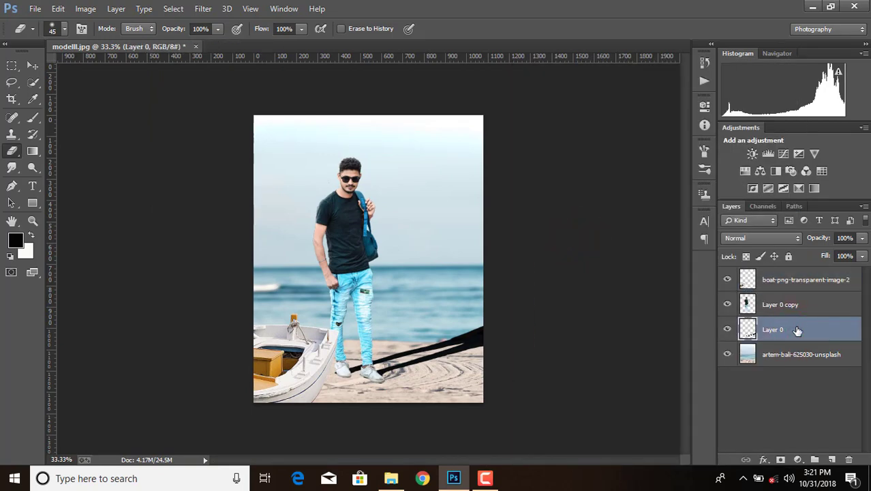
{"action": "left_click", "coordinate": [33, 153]}
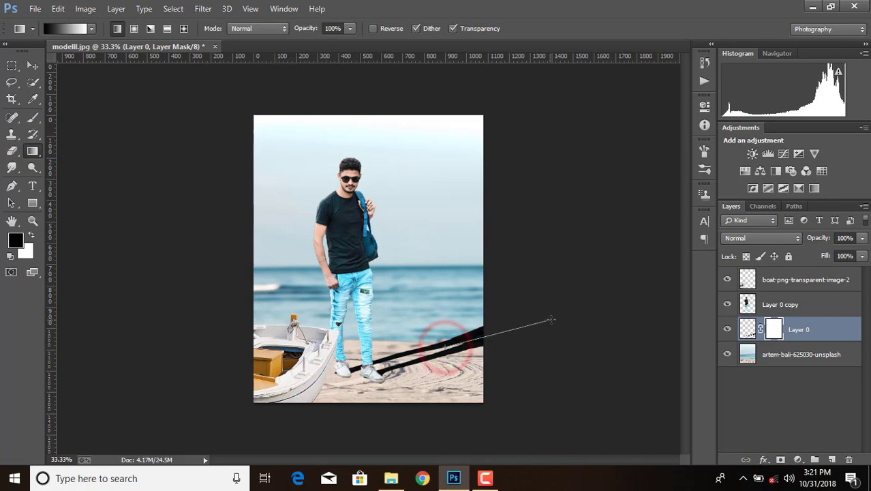
{"action": "left_click_drag", "start_coordinate": [445, 346], "coordinate": [552, 319]}
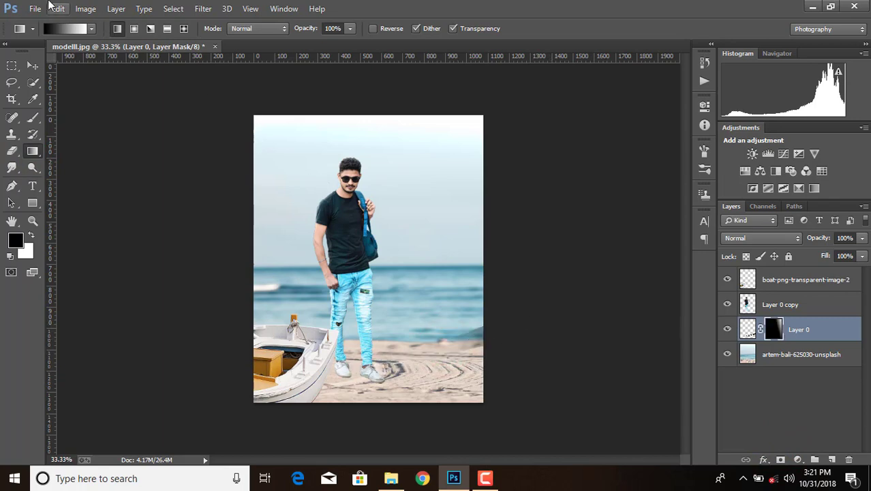
{"action": "left_click", "coordinate": [53, 8]}
{"action": "left_click", "coordinate": [109, 31]}
{"action": "mouse_move", "coordinate": [446, 348]}
{"action": "left_mouse_down"}
{"action": "mouse_move", "coordinate": [567, 307]}
{"action": "mouse_move", "coordinate": [385, 366]}
{"action": "left_mouse_up"}
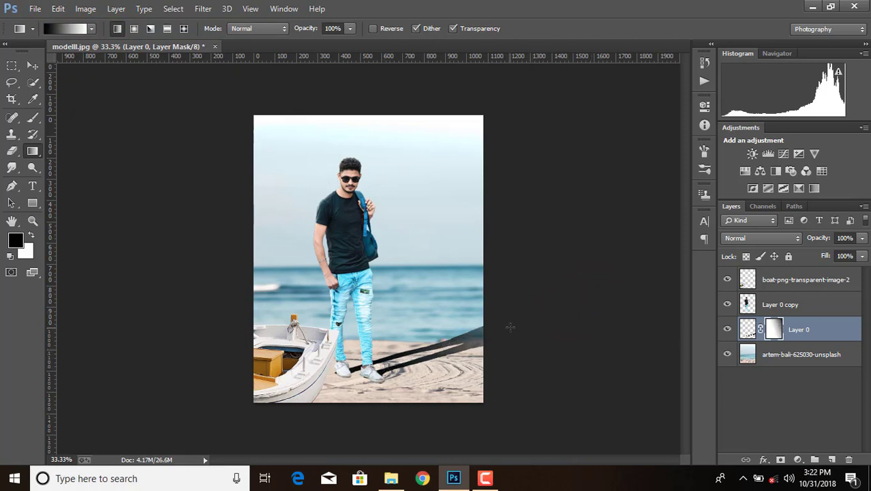
Step: Apply a 10.0-pixel Gaussian Blur to the shadow layer's image
{"action": "left_click", "coordinate": [746, 330]}
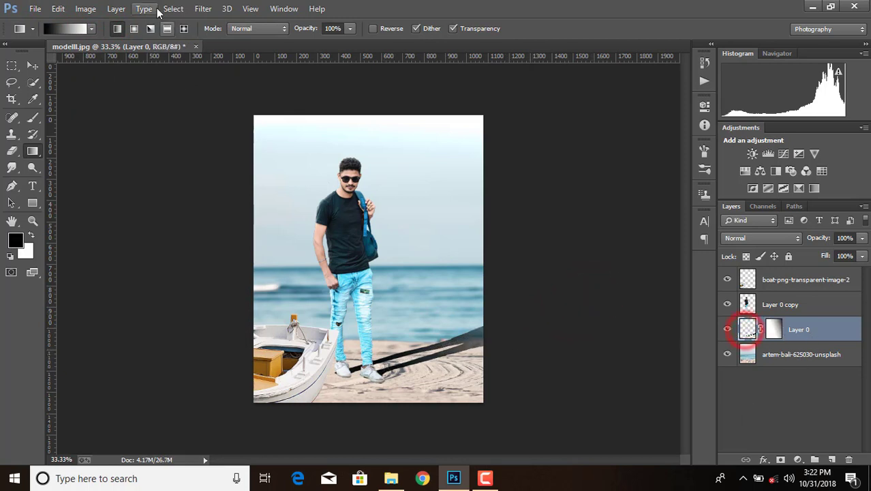
{"action": "left_click", "coordinate": [199, 8]}
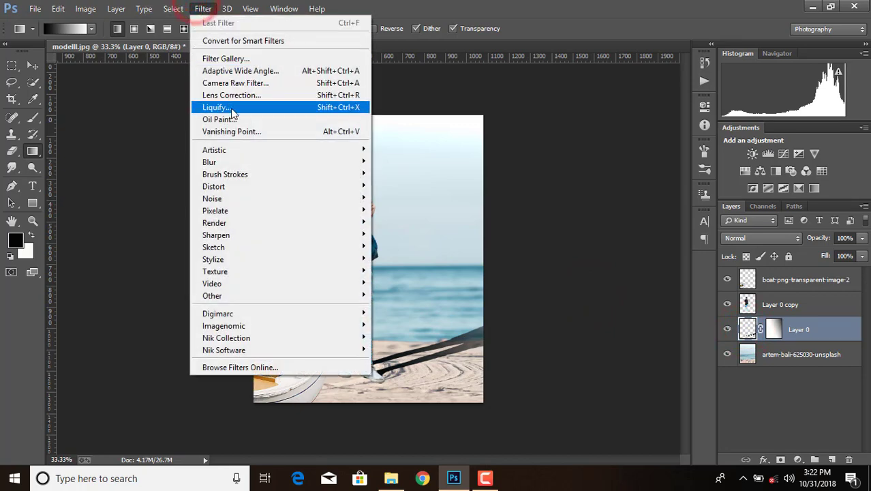
{"action": "left_click", "coordinate": [240, 156]}
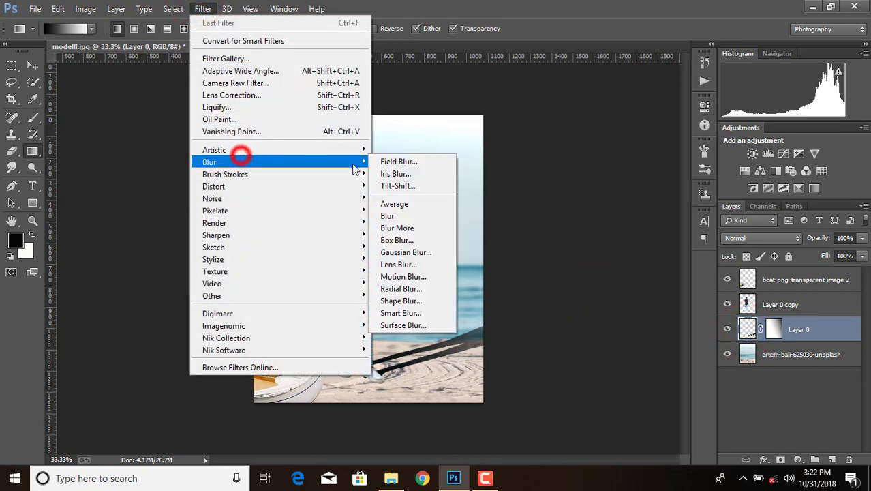
{"action": "left_click", "coordinate": [405, 252]}
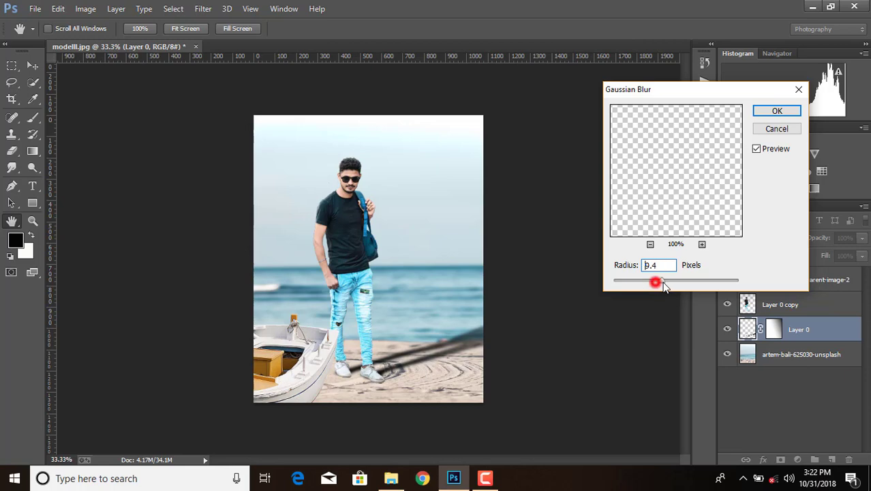
{"action": "left_click_drag", "start_coordinate": [665, 286], "coordinate": [665, 287]}
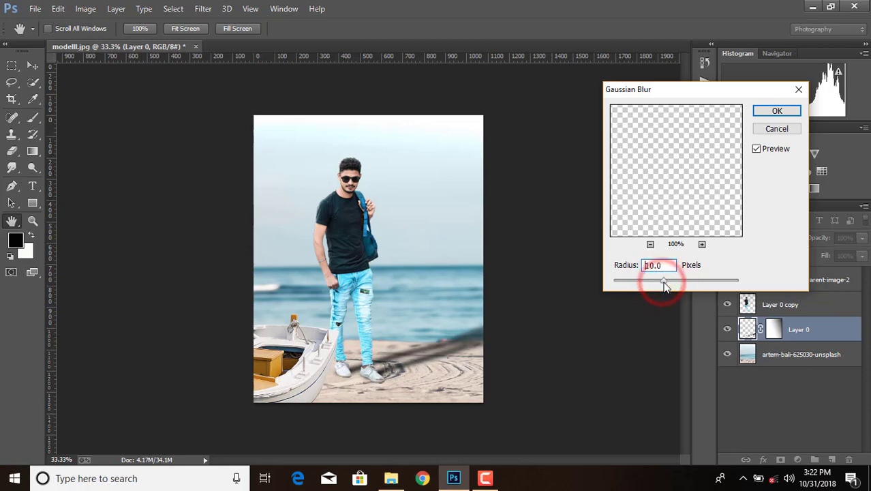
{"action": "left_click", "coordinate": [777, 111]}
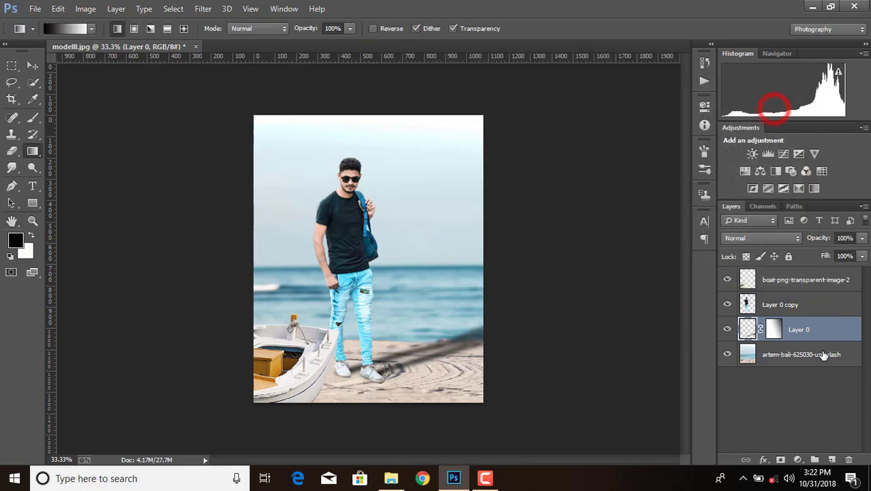
Step: On a new layer above the beach, brush black shadows under both shoes and the boat's hull
{"action": "left_click", "coordinate": [820, 357]}
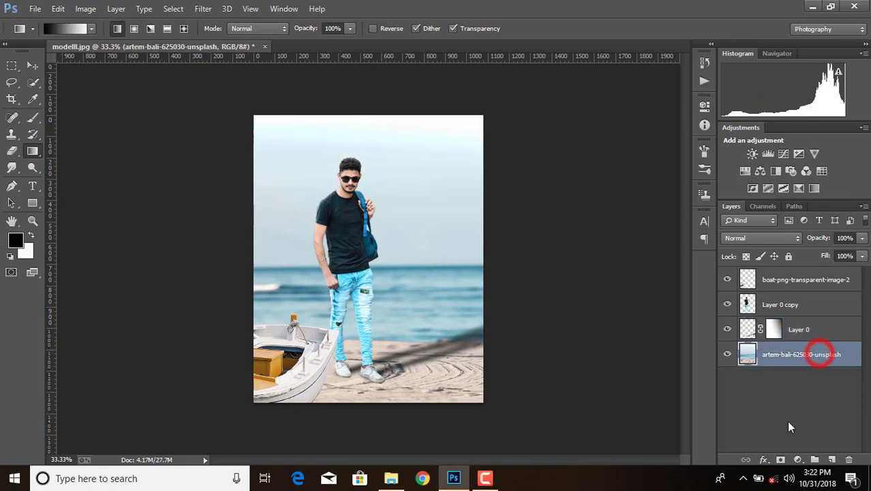
{"action": "left_click", "coordinate": [832, 459]}
{"action": "left_click", "coordinate": [33, 117]}
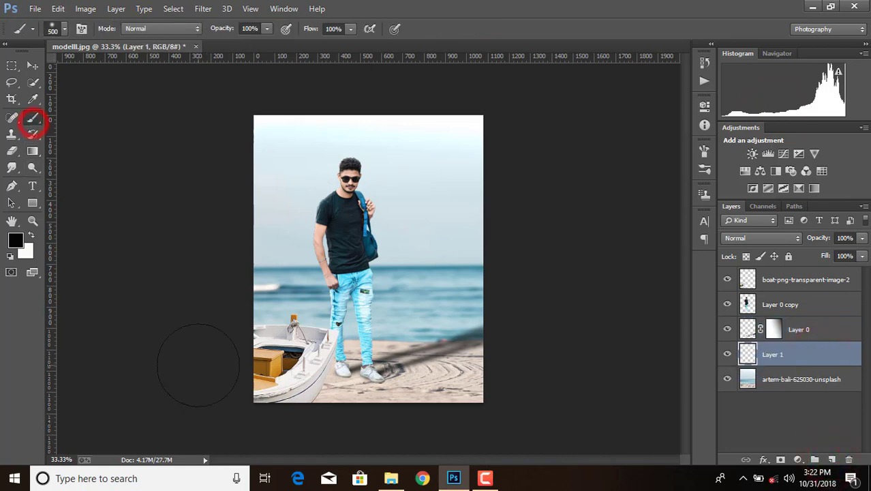
{"action": "key", "text": "ctrl+plus"}
{"action": "key", "text": "ctrl+plus"}
{"action": "scroll", "coordinate": [518, 320], "scroll_direction": "down", "scroll_amount": 3}
{"action": "scroll", "coordinate": [409, 266], "scroll_direction": "down", "scroll_amount": 3}
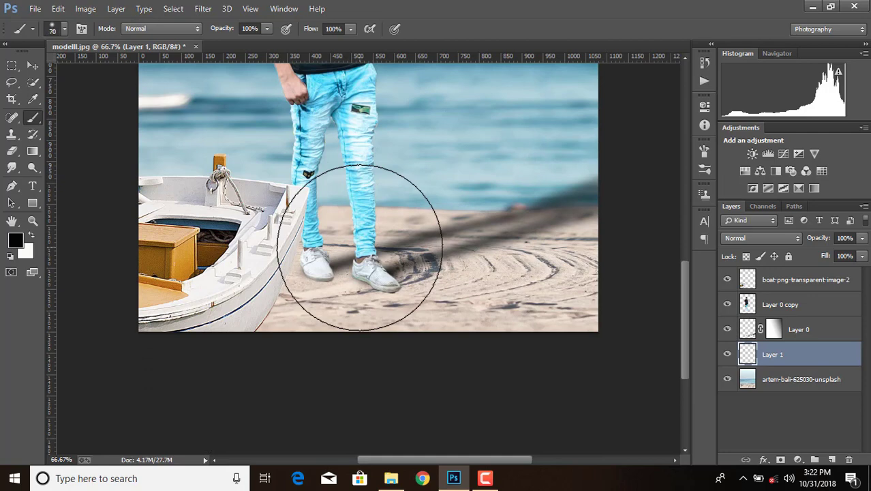
{"action": "key", "text": "bracketleft"}
{"action": "key", "text": "bracketleft"}
{"action": "key", "text": "bracketleft"}
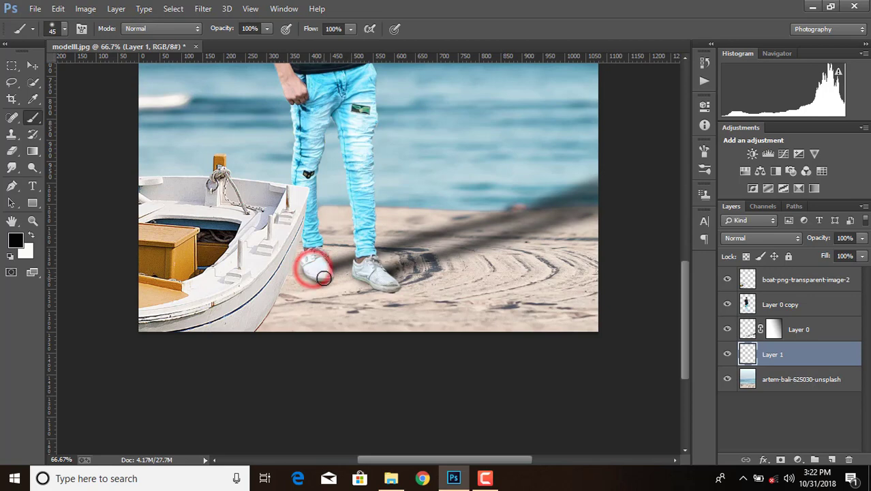
{"action": "left_click", "coordinate": [58, 9]}
{"action": "left_click", "coordinate": [95, 33]}
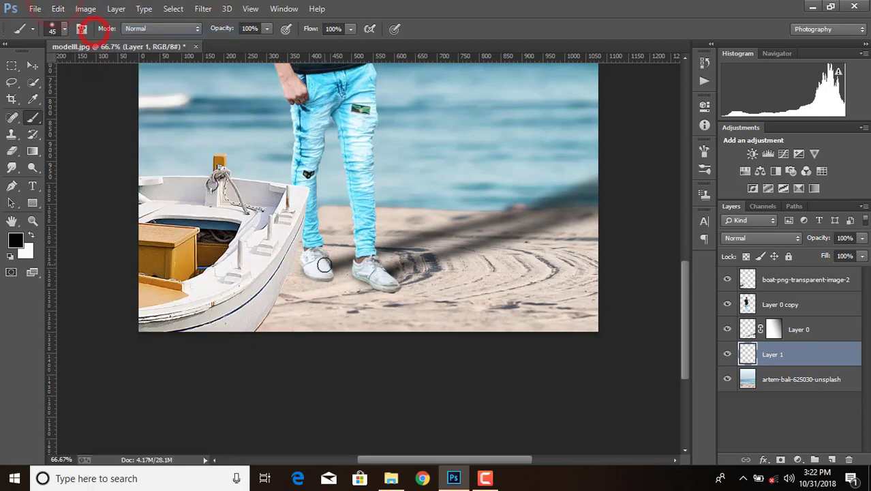
{"action": "left_click_drag", "start_coordinate": [319, 274], "coordinate": [307, 261]}
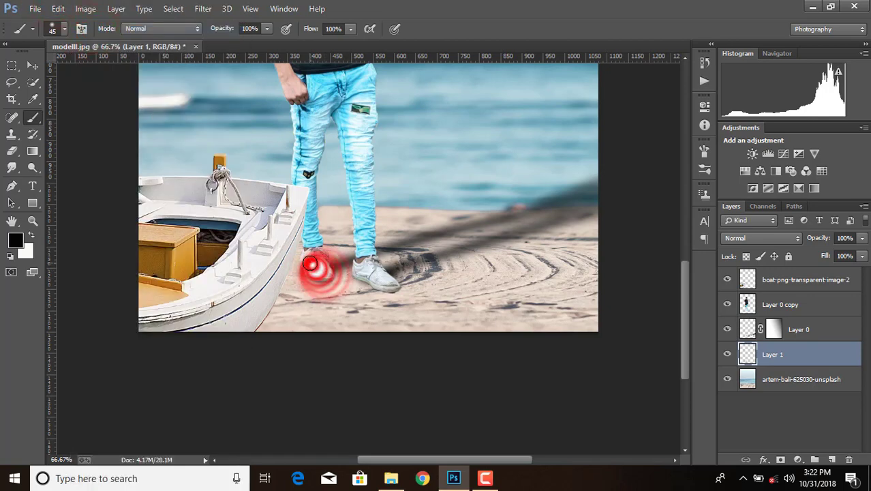
{"action": "left_click_drag", "start_coordinate": [376, 279], "coordinate": [388, 285]}
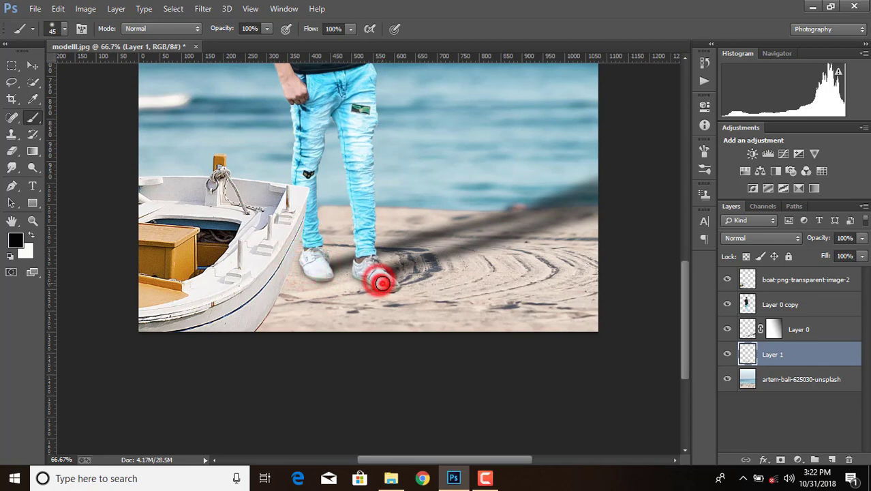
{"action": "left_click", "coordinate": [256, 322]}
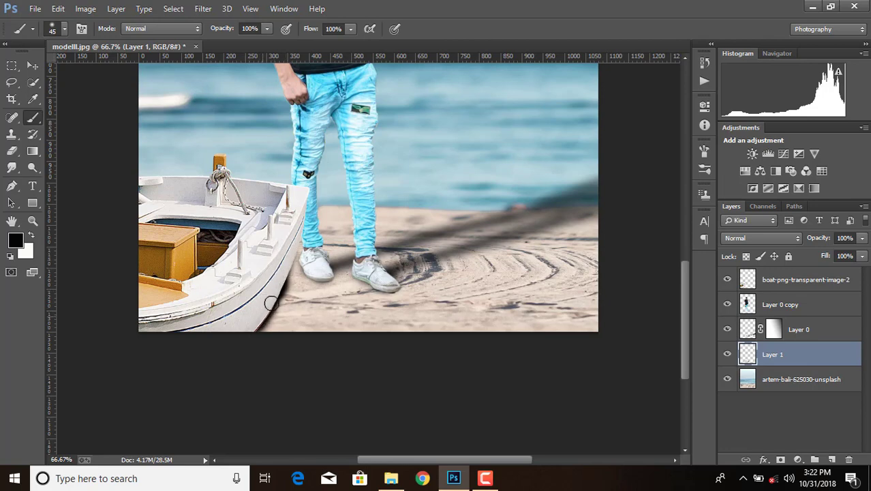
Step: Set the painted shadow layer to 50% opacity and merge it with Layer 0 and Layer 0 copy
{"action": "left_click", "coordinate": [864, 238]}
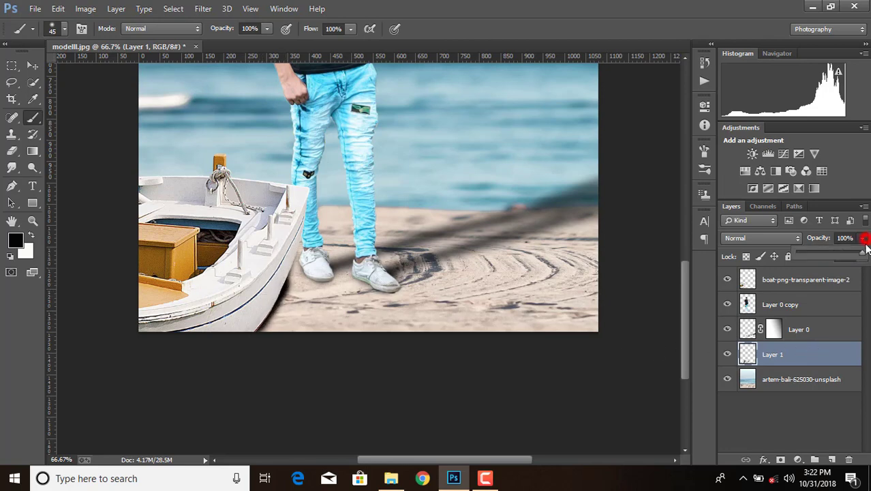
{"action": "left_click_drag", "start_coordinate": [861, 255], "coordinate": [836, 255]}
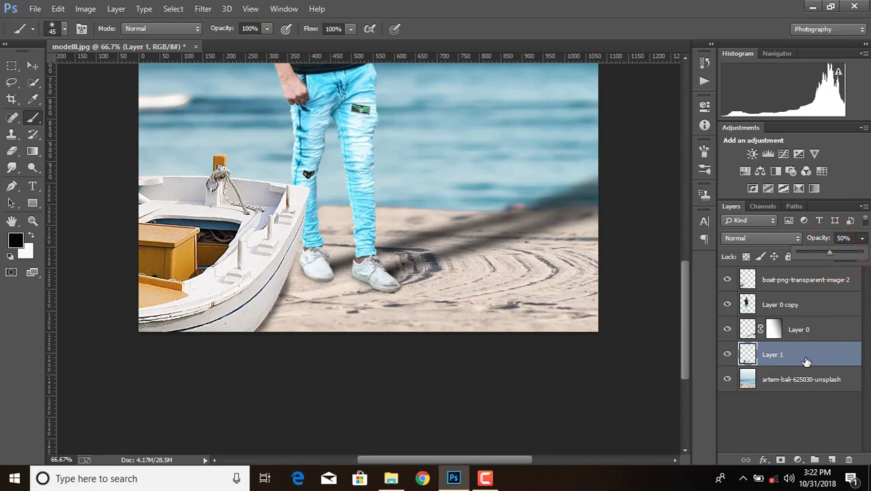
{"action": "left_click", "coordinate": [808, 331], "text": "shift"}
{"action": "left_click", "coordinate": [807, 306], "text": "shift"}
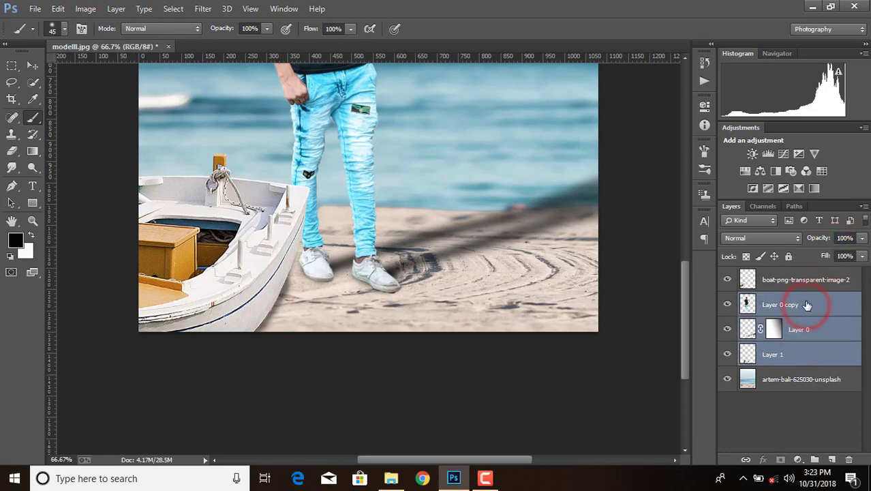
{"action": "right_click", "coordinate": [808, 304]}
{"action": "left_click", "coordinate": [599, 361]}
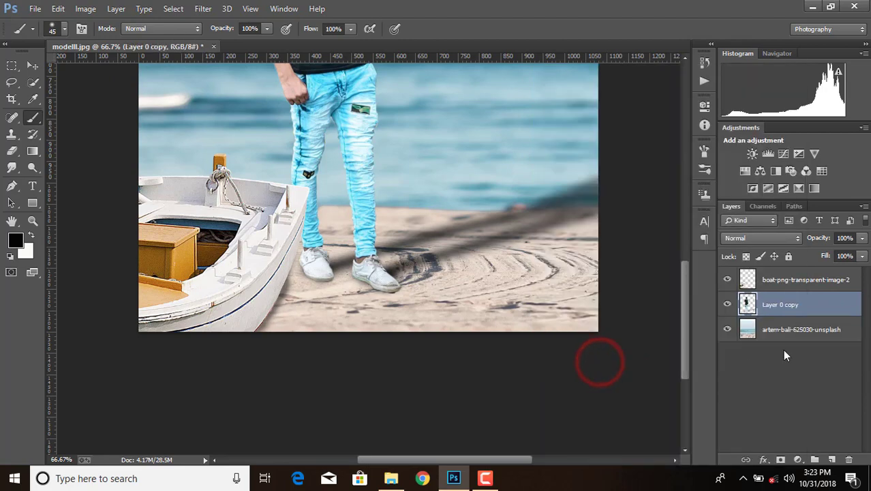
{"action": "key", "text": "ctrl+minus"}
{"action": "key", "text": "ctrl+minus"}
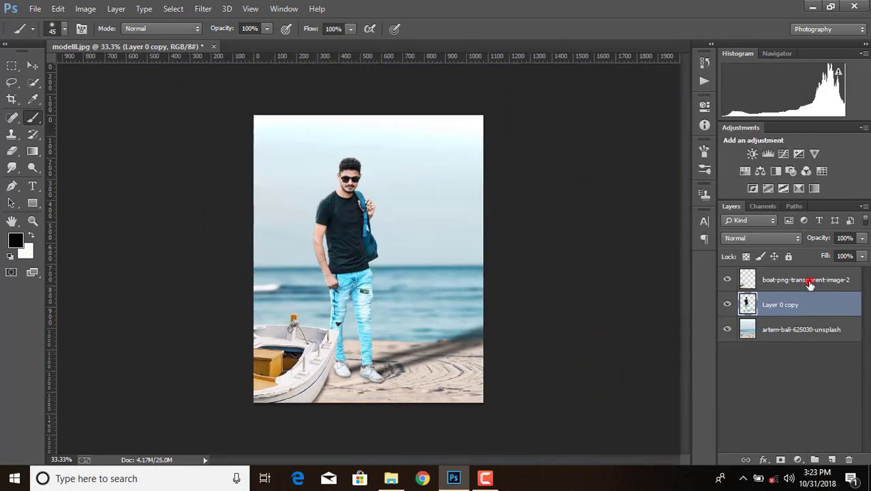
{"action": "left_click", "coordinate": [808, 280]}
Step: Place the flying_bird_png_file_by_kooyoss image as a linked layer in the beach scene
{"action": "left_click", "coordinate": [30, 65]}
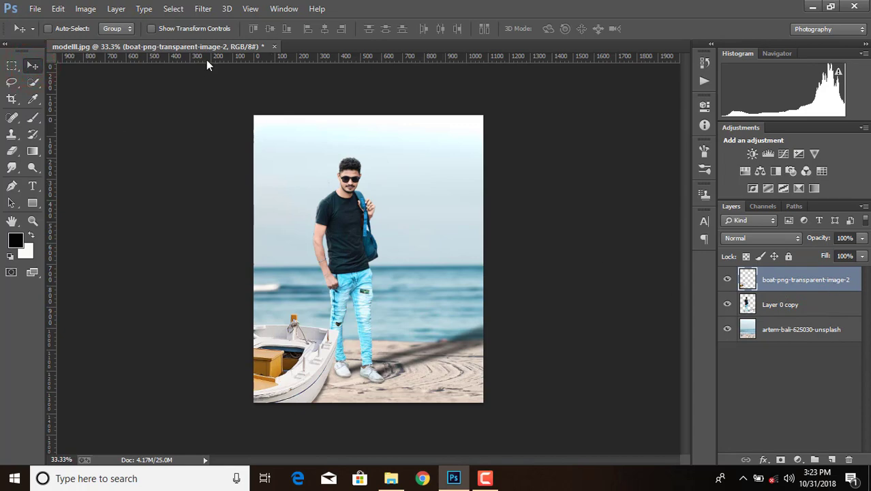
{"action": "left_click", "coordinate": [38, 8]}
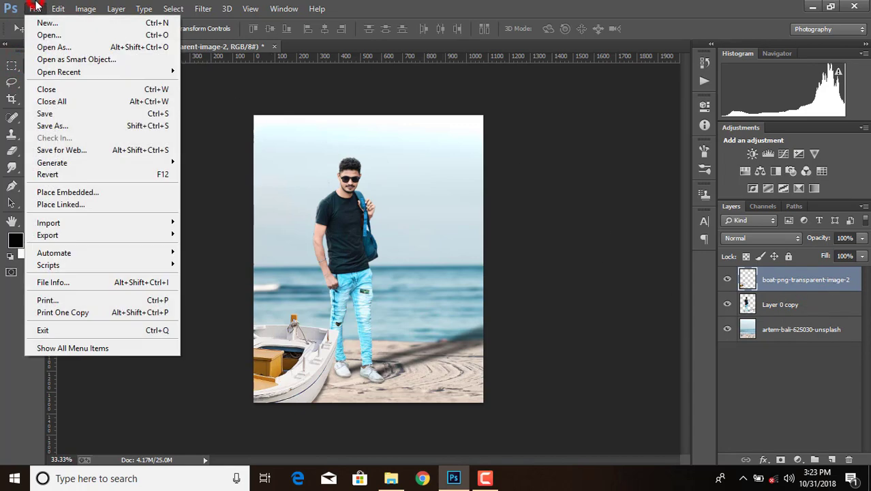
{"action": "left_click", "coordinate": [76, 204]}
{"action": "scroll", "coordinate": [534, 198], "scroll_direction": "down", "scroll_amount": 5}
{"action": "scroll", "coordinate": [539, 204], "scroll_direction": "down", "scroll_amount": 3}
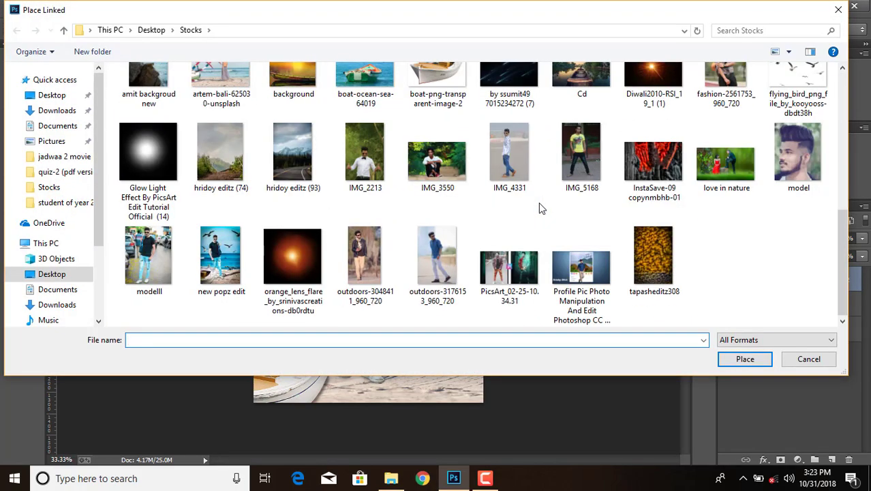
{"action": "scroll", "coordinate": [538, 208], "scroll_direction": "up", "scroll_amount": 1}
{"action": "left_click", "coordinate": [805, 115]}
{"action": "left_click", "coordinate": [750, 360]}
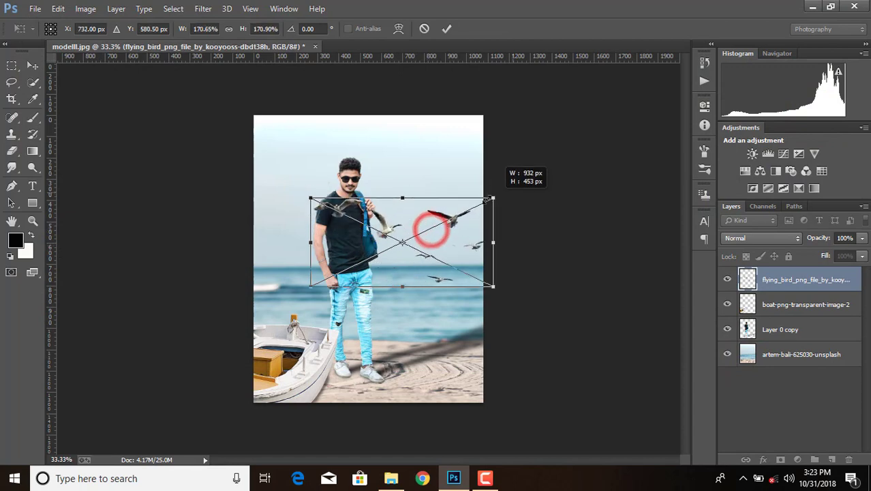
Step: Enlarge the seagulls to about 196% across the sky and rasterize the layer
{"action": "left_click_drag", "start_coordinate": [426, 232], "coordinate": [484, 202]}
{"action": "left_click_drag", "start_coordinate": [312, 202], "coordinate": [248, 184]}
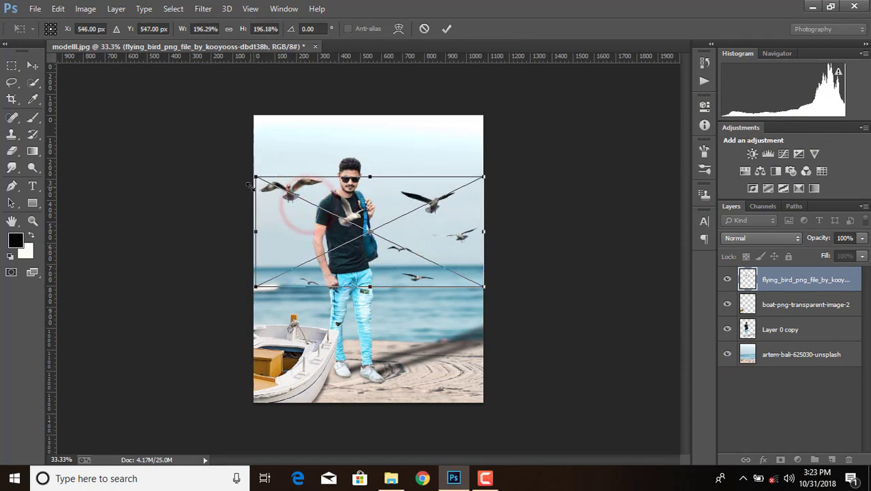
{"action": "left_click", "coordinate": [448, 28]}
{"action": "right_click", "coordinate": [811, 281]}
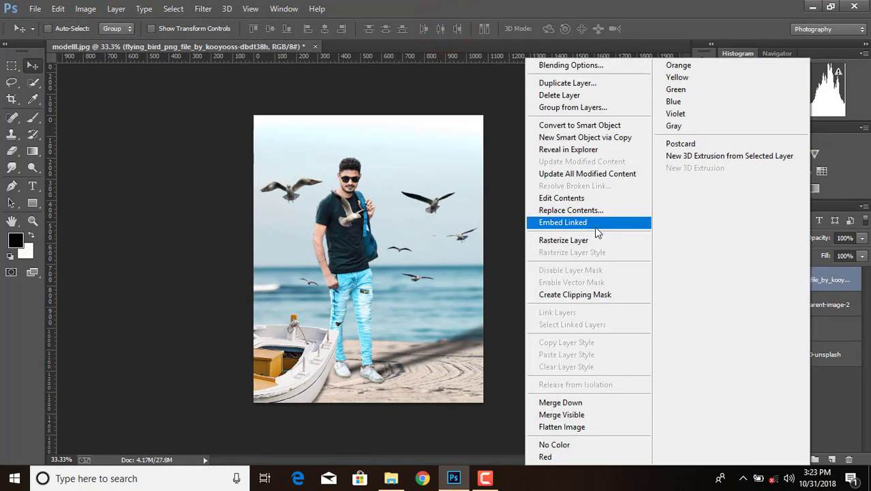
{"action": "left_click", "coordinate": [590, 238]}
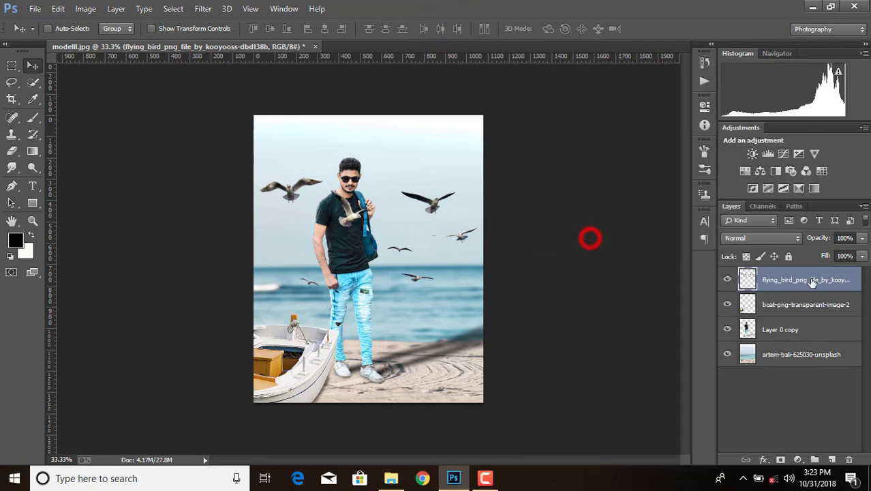
{"action": "left_click", "coordinate": [12, 65]}
Step: Copy the upper-left seagull onto Layer 1 and duplicate it as Layer 1 copy
{"action": "left_click_drag", "start_coordinate": [258, 168], "coordinate": [324, 204]}
{"action": "right_click", "coordinate": [300, 190]}
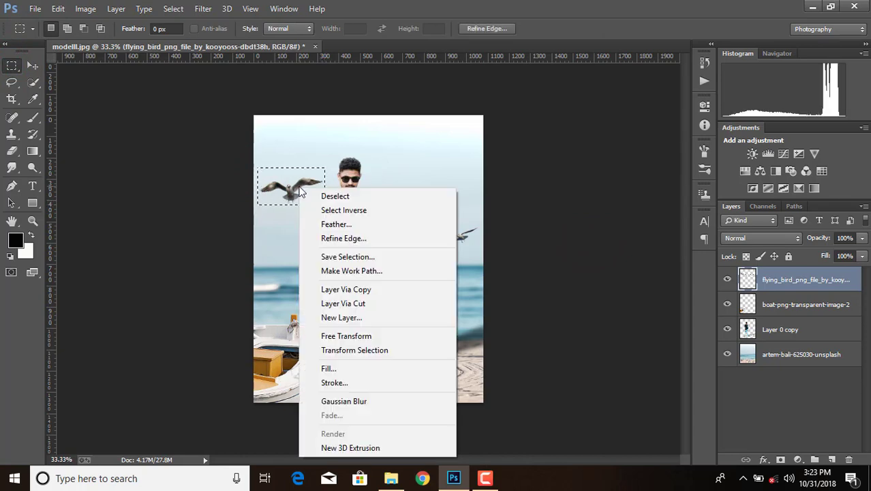
{"action": "left_click", "coordinate": [369, 301]}
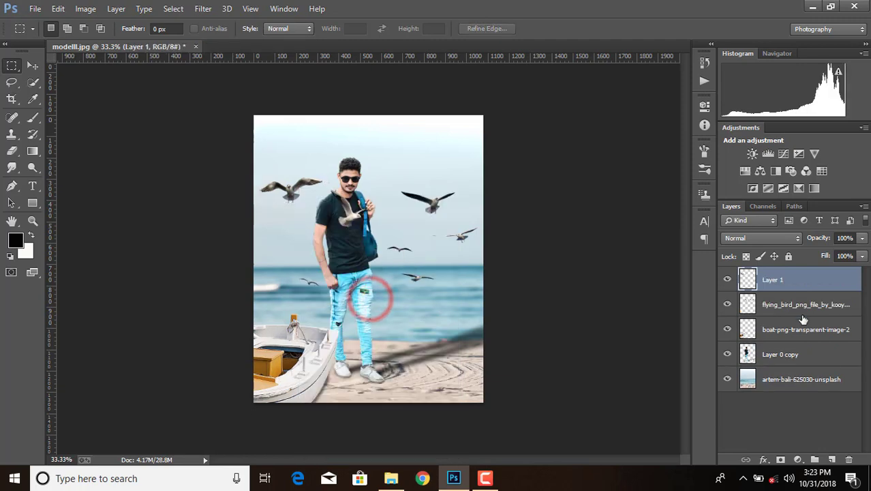
{"action": "left_click_drag", "start_coordinate": [815, 283], "coordinate": [832, 460]}
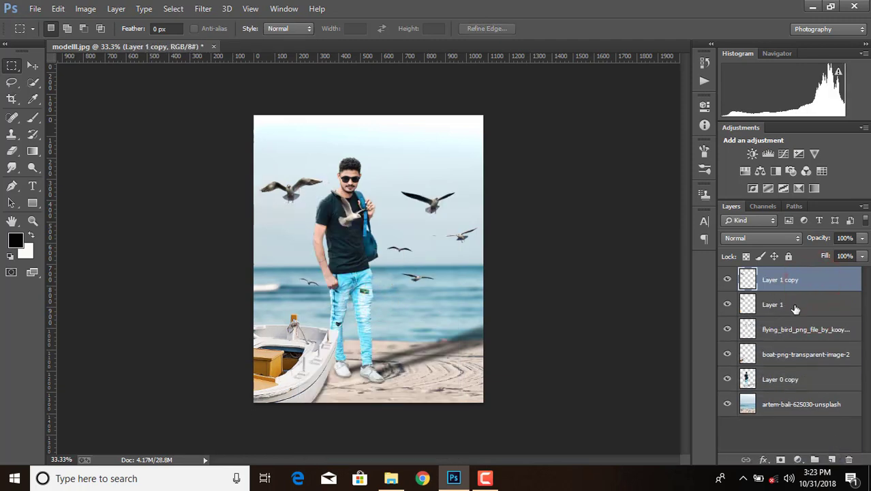
{"action": "left_click", "coordinate": [795, 305]}
Step: Move the Layer 1 seagull down over the sand and enlarge it
{"action": "left_click", "coordinate": [32, 65]}
{"action": "mouse_move", "coordinate": [282, 187]}
{"action": "left_mouse_down"}
{"action": "mouse_move", "coordinate": [423, 337]}
{"action": "mouse_move", "coordinate": [431, 374]}
{"action": "mouse_move", "coordinate": [442, 362]}
{"action": "left_mouse_up"}
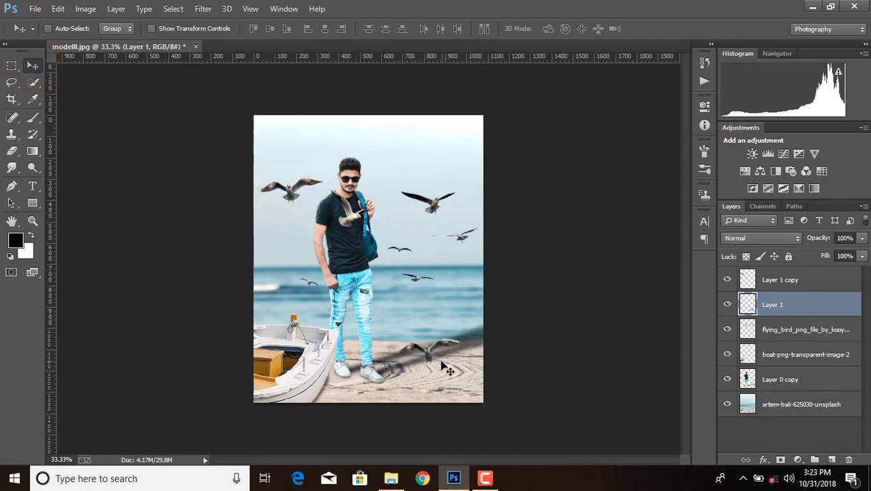
{"action": "key", "text": "ctrl+t"}
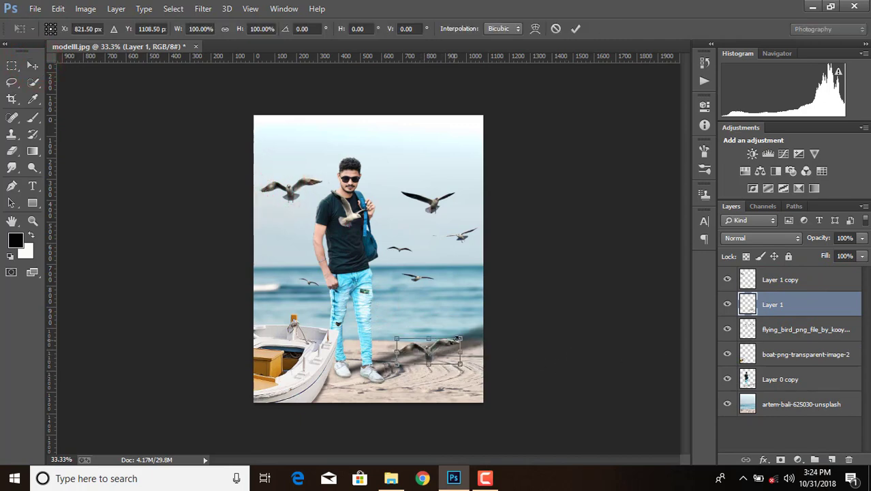
{"action": "left_click_drag", "start_coordinate": [460, 339], "coordinate": [468, 335]}
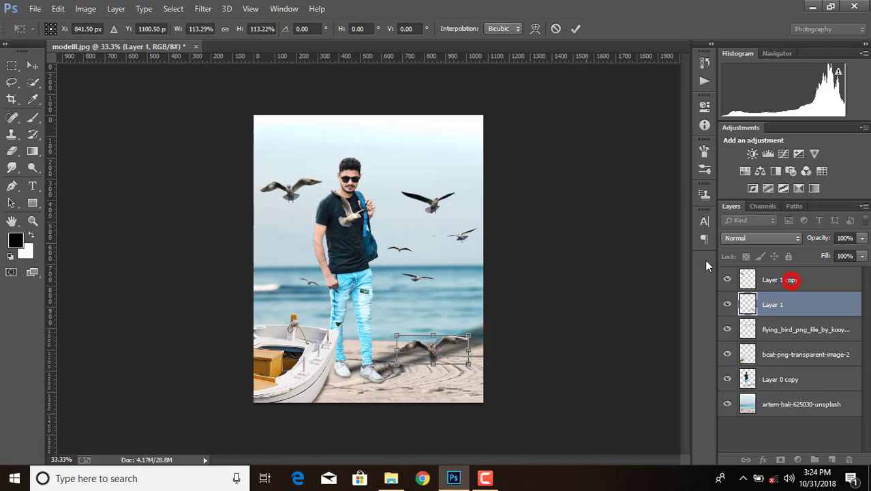
{"action": "left_click", "coordinate": [575, 29]}
Step: Move the Layer 1 copy seagull up into the upper-left sky, enlarged to about 118%
{"action": "left_click", "coordinate": [784, 280]}
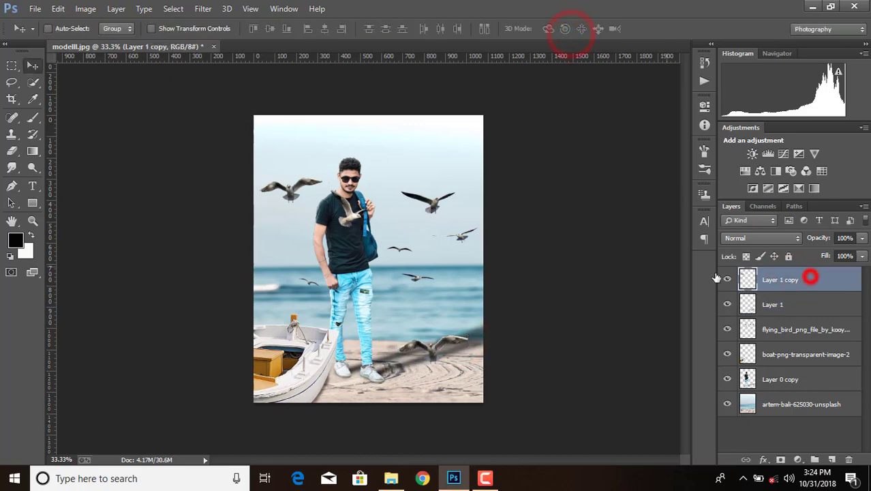
{"action": "mouse_move", "coordinate": [284, 194]}
{"action": "left_mouse_down"}
{"action": "mouse_move", "coordinate": [290, 180]}
{"action": "mouse_move", "coordinate": [335, 158]}
{"action": "left_mouse_up"}
{"action": "key", "text": "ctrl+t"}
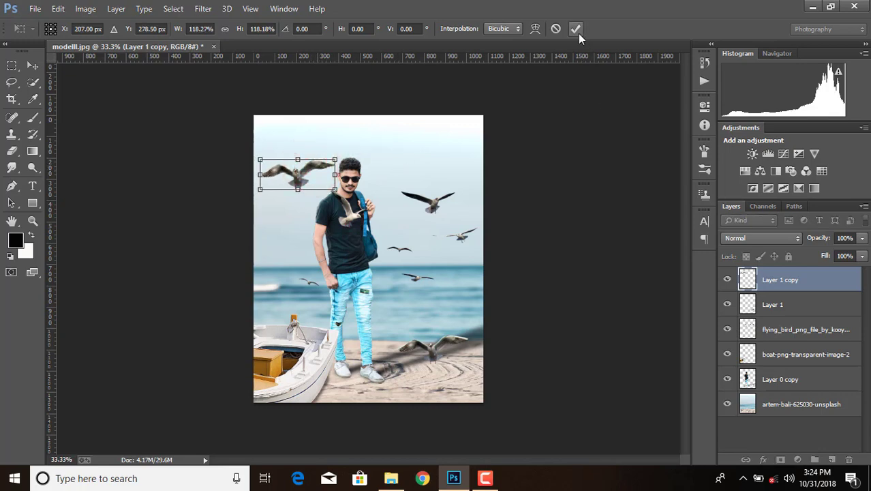
{"action": "key", "text": "Up"}
{"action": "key", "text": "Up"}
{"action": "key", "text": "Up"}
{"action": "key", "text": "Up"}
{"action": "key", "text": "Up"}
{"action": "key", "text": "Up"}
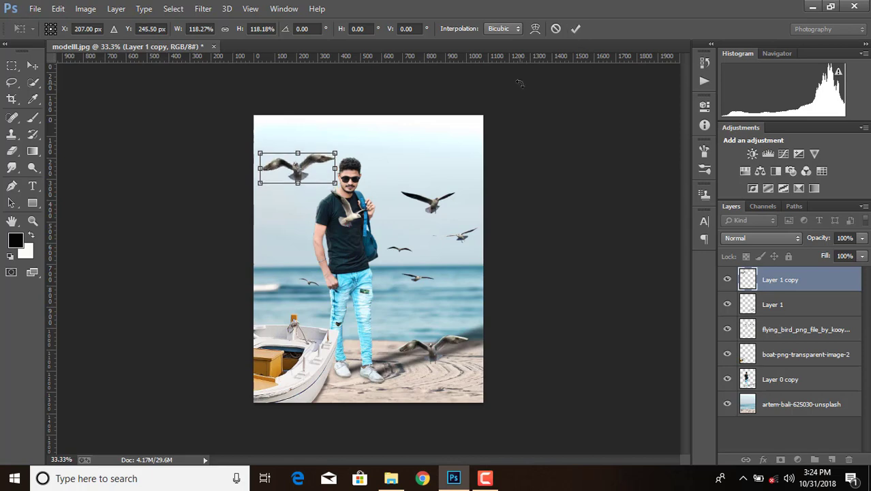
{"action": "key", "text": "Up"}
{"action": "key", "text": "Up"}
{"action": "key", "text": "Up"}
{"action": "left_click", "coordinate": [576, 29]}
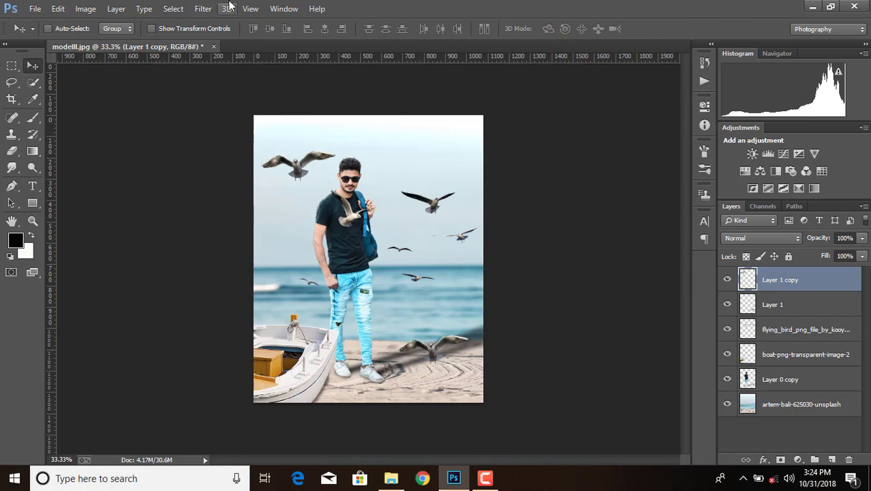
Step: Apply a 4.9-pixel Gaussian Blur to the Layer 1 copy seagull
{"action": "left_click", "coordinate": [202, 9]}
{"action": "left_click", "coordinate": [225, 161]}
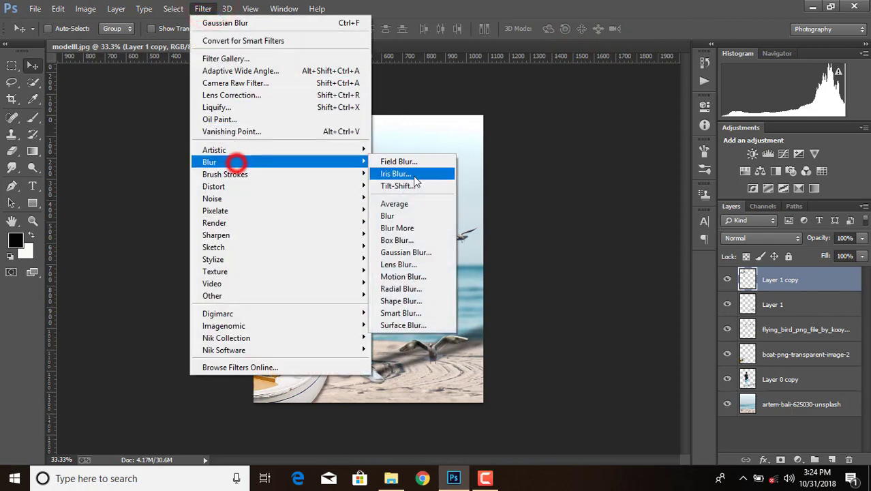
{"action": "left_click", "coordinate": [416, 254]}
{"action": "left_click_drag", "start_coordinate": [666, 279], "coordinate": [648, 287]}
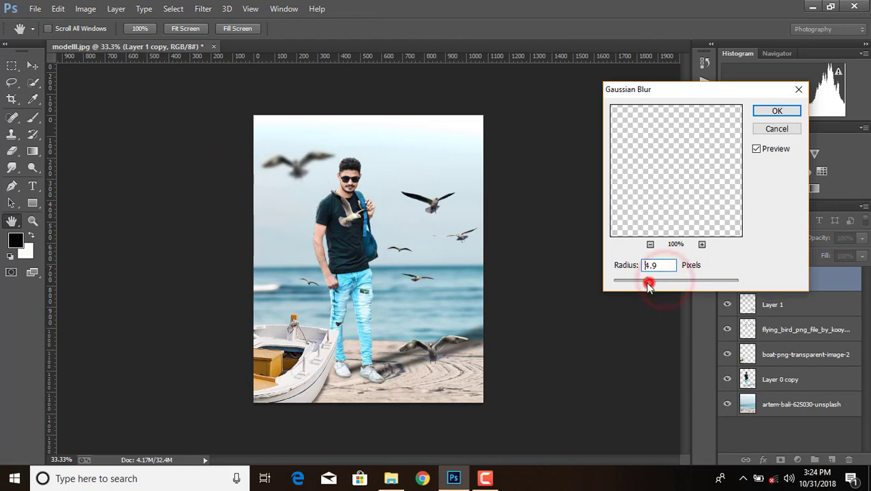
{"action": "left_click", "coordinate": [774, 111]}
Step: Copy the gull over the man's chest to a new layer and move it left over the sea
{"action": "left_click", "coordinate": [795, 330]}
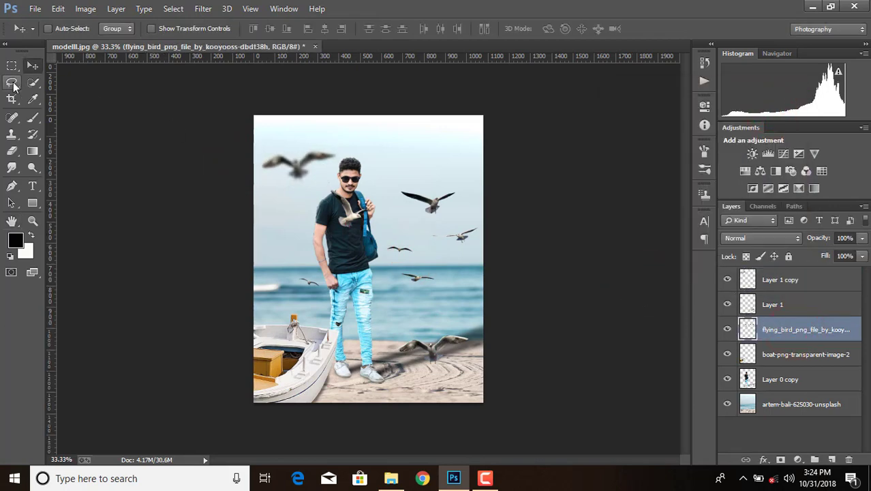
{"action": "left_click", "coordinate": [13, 66]}
{"action": "left_click_drag", "start_coordinate": [327, 184], "coordinate": [373, 241]}
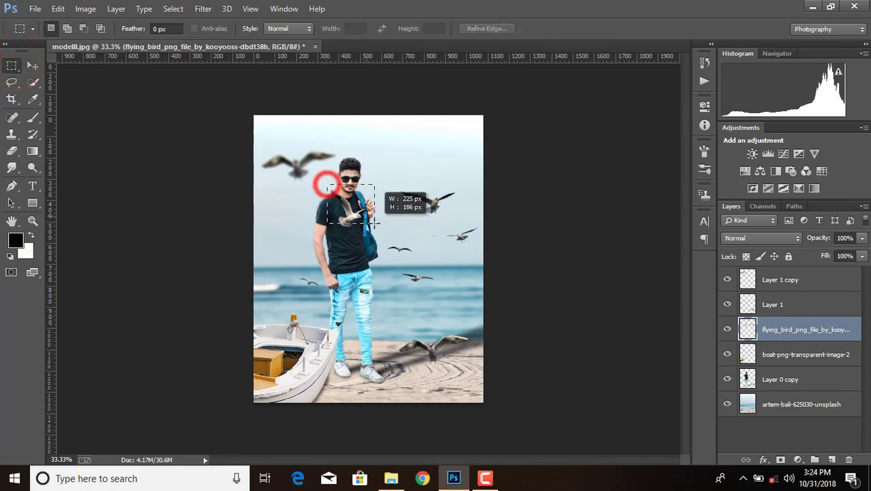
{"action": "right_click", "coordinate": [357, 216]}
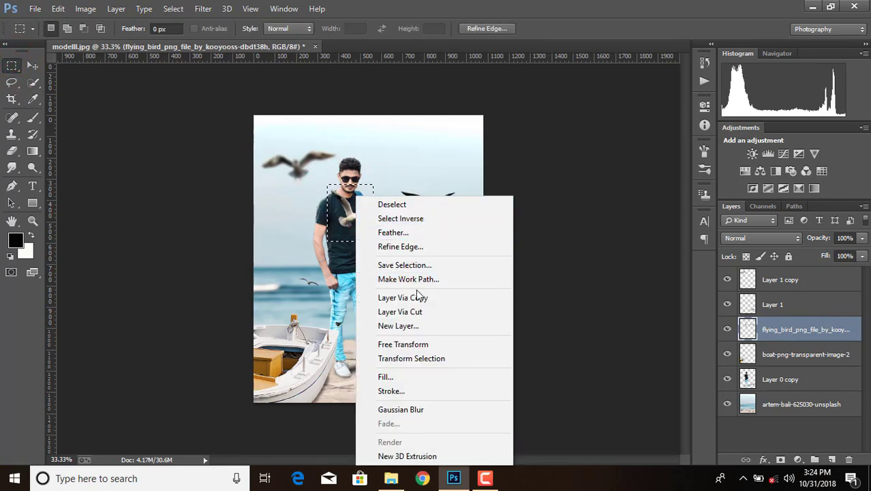
{"action": "left_click", "coordinate": [419, 308]}
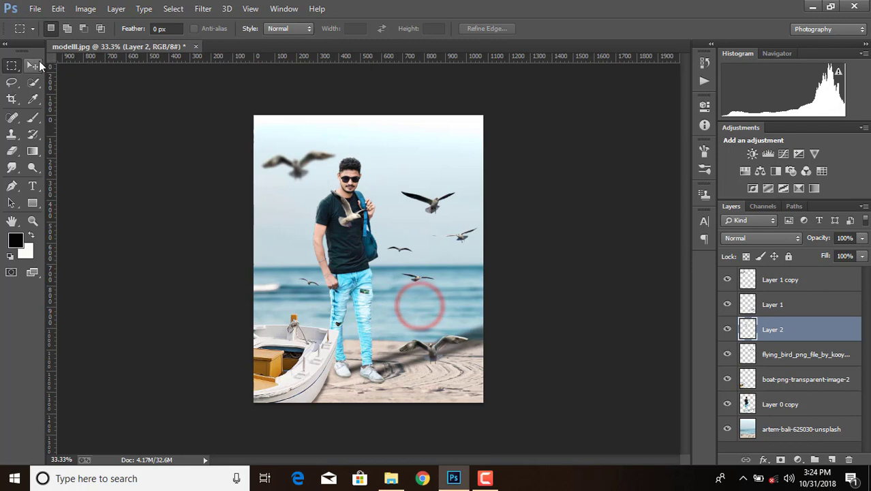
{"action": "left_click", "coordinate": [32, 66]}
{"action": "mouse_move", "coordinate": [346, 208]}
{"action": "left_mouse_down"}
{"action": "mouse_move", "coordinate": [278, 254]}
{"action": "mouse_move", "coordinate": [287, 277]}
{"action": "left_mouse_up"}
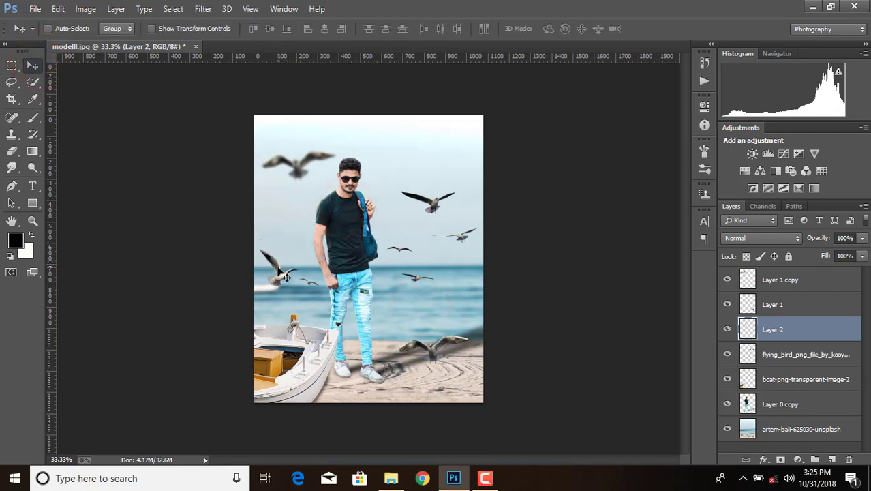
Step: Copy the upper-right gull from the flying bird layer to a new layer and shift it right
{"action": "left_click", "coordinate": [794, 361]}
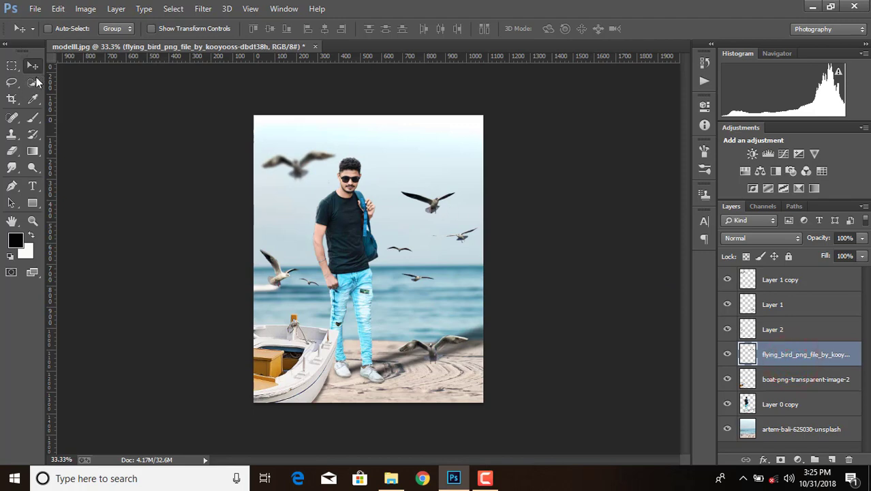
{"action": "left_click", "coordinate": [10, 66]}
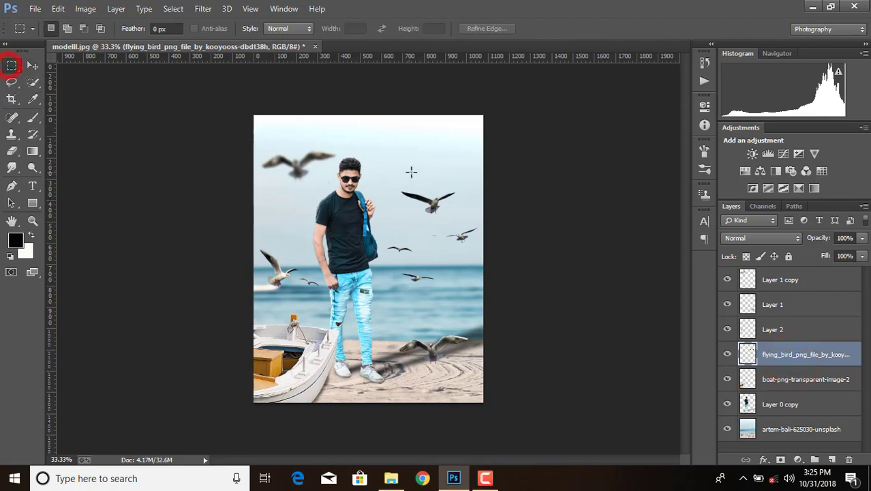
{"action": "left_click_drag", "start_coordinate": [393, 174], "coordinate": [458, 220]}
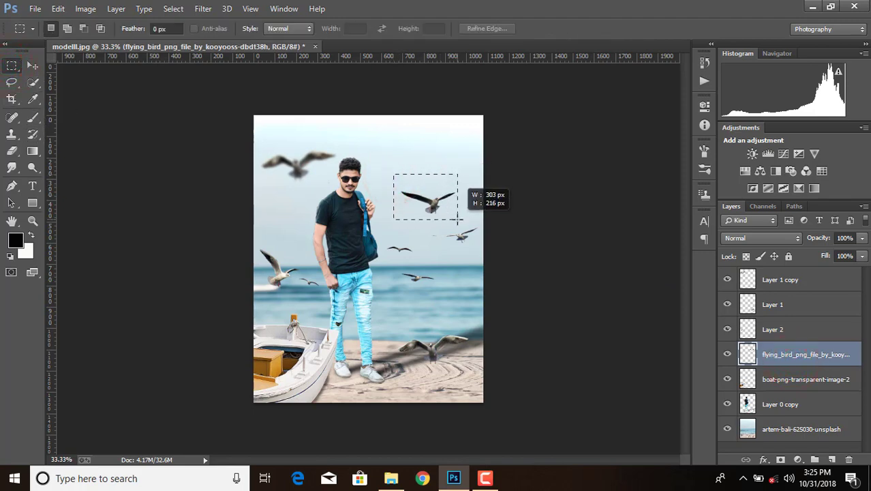
{"action": "right_click", "coordinate": [444, 199]}
{"action": "left_click", "coordinate": [503, 292]}
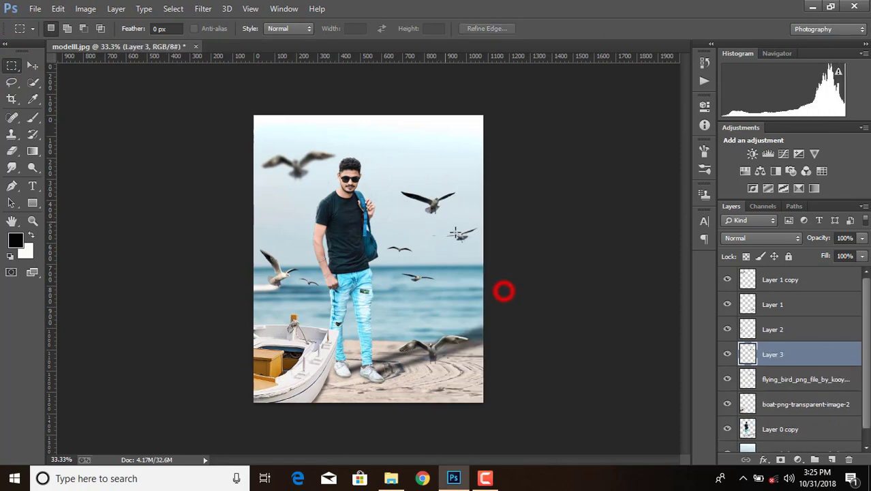
{"action": "left_click", "coordinate": [32, 66]}
{"action": "mouse_move", "coordinate": [433, 203]}
{"action": "left_mouse_down"}
{"action": "mouse_move", "coordinate": [492, 214]}
{"action": "mouse_move", "coordinate": [485, 200]}
{"action": "left_mouse_up"}
Step: Rotate that gull about 49 degrees and place it near the right edge above the sea
{"action": "key", "text": "ctrl+t"}
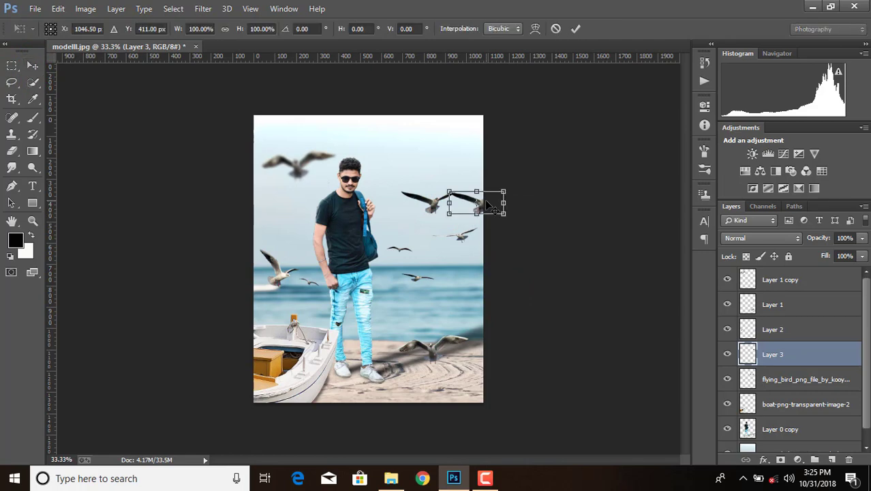
{"action": "left_click_drag", "start_coordinate": [477, 146], "coordinate": [521, 187]}
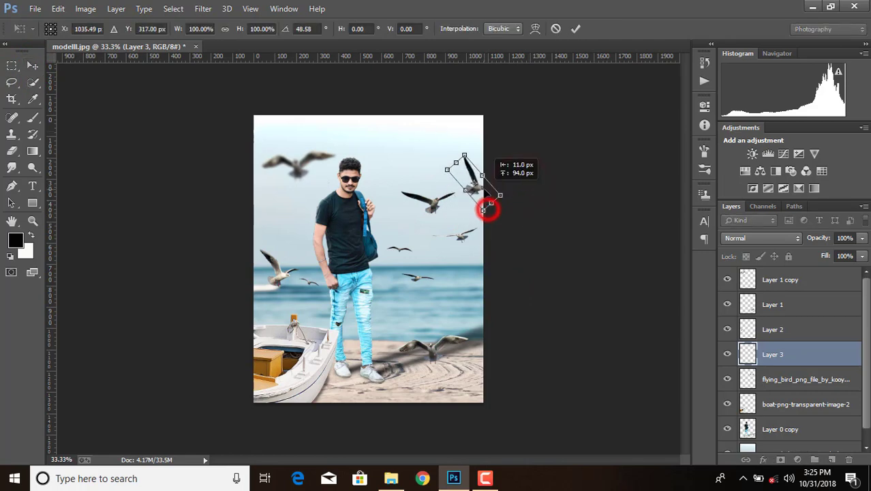
{"action": "mouse_move", "coordinate": [490, 215]}
{"action": "left_mouse_down"}
{"action": "mouse_move", "coordinate": [487, 193]}
{"action": "mouse_move", "coordinate": [476, 282]}
{"action": "left_mouse_up"}
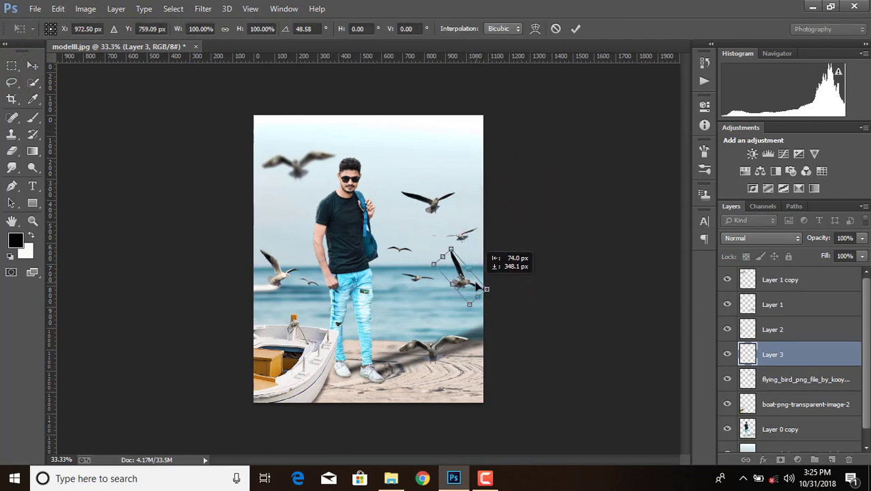
{"action": "left_click", "coordinate": [574, 30]}
Step: Soften the flying bird layer's seagull flock with a 5.7-pixel Gaussian Blur
{"action": "left_click", "coordinate": [794, 379]}
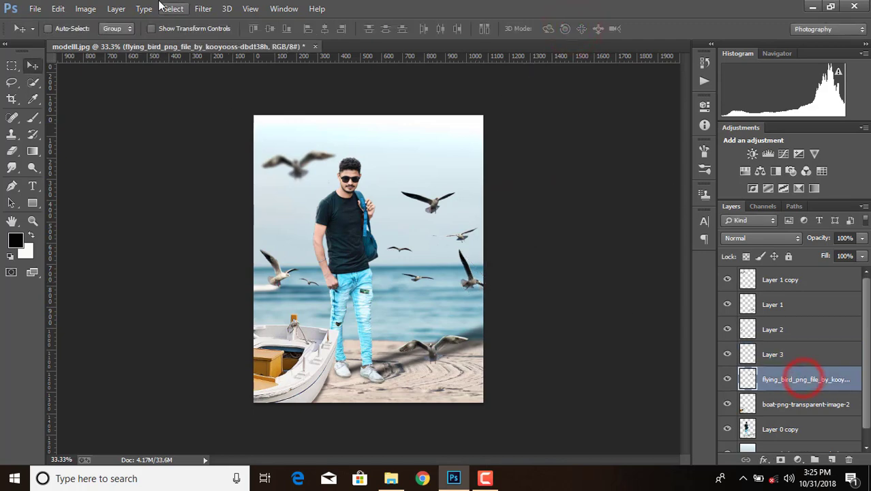
{"action": "left_click", "coordinate": [203, 9]}
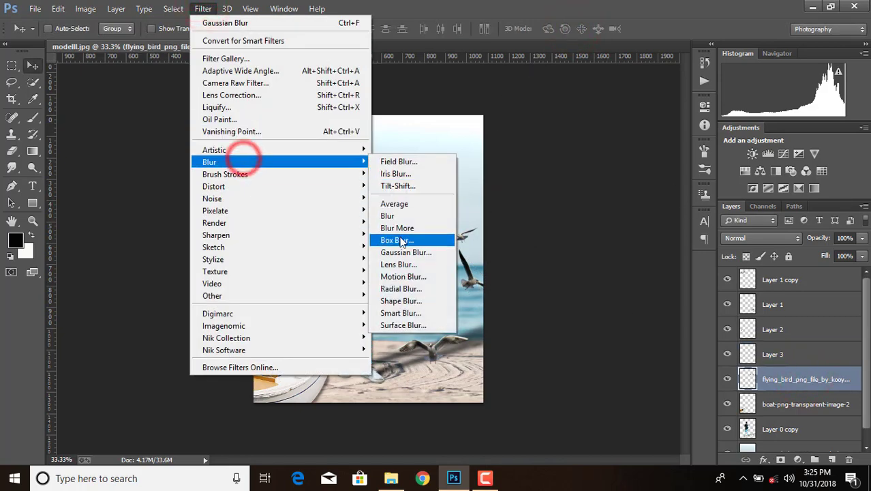
{"action": "left_click", "coordinate": [402, 251]}
{"action": "left_click_drag", "start_coordinate": [647, 281], "coordinate": [649, 279]}
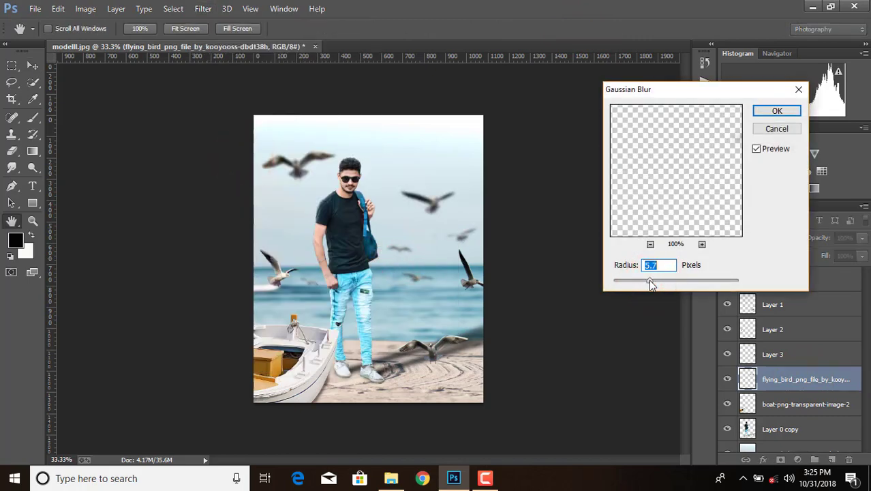
{"action": "left_click", "coordinate": [777, 112]}
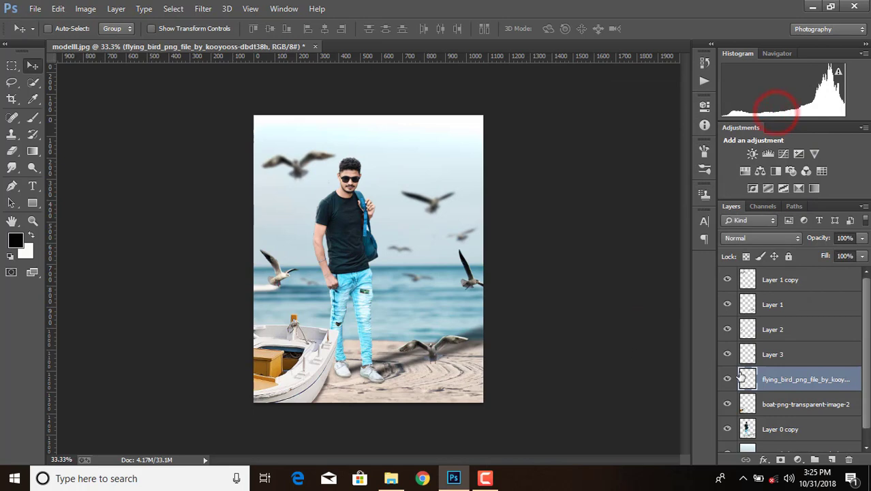
{"action": "left_click_drag", "start_coordinate": [868, 340], "coordinate": [867, 345]}
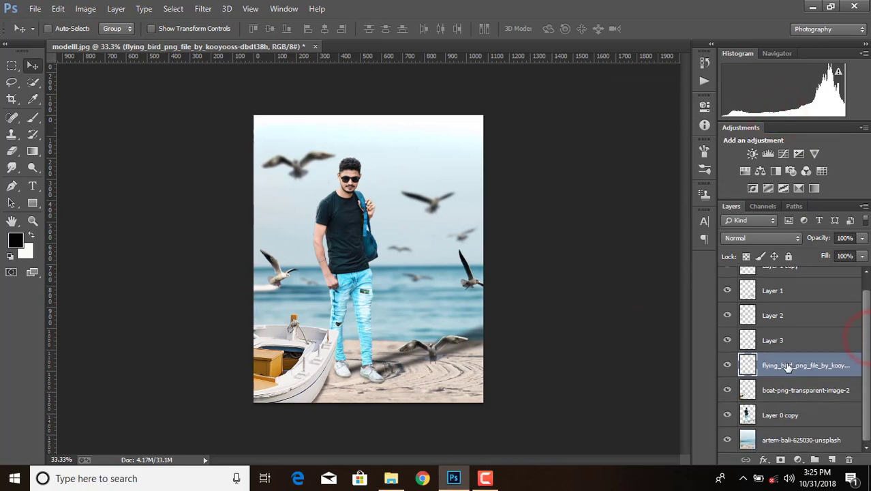
Step: Merge the seagull layers up to Layer 1 copy into a single layer
{"action": "left_click", "coordinate": [793, 344], "text": "shift"}
{"action": "left_click", "coordinate": [798, 291], "text": "shift"}
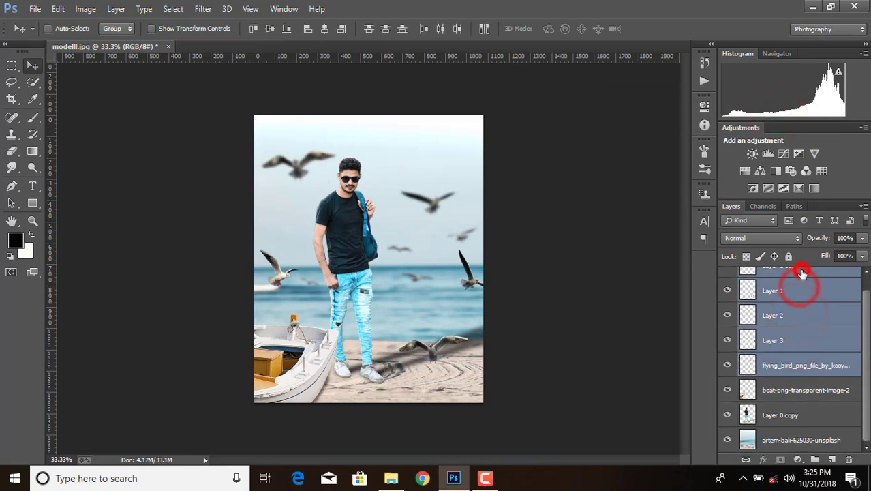
{"action": "right_click", "coordinate": [802, 271]}
{"action": "left_click", "coordinate": [574, 366]}
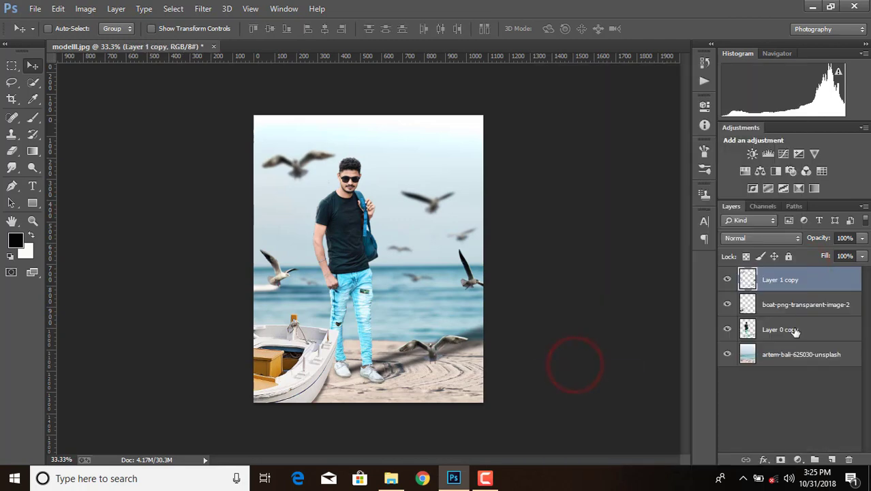
Step: In Camera Raw on the beach background, set Clarity +24 and Blacks -31
{"action": "left_click", "coordinate": [825, 349]}
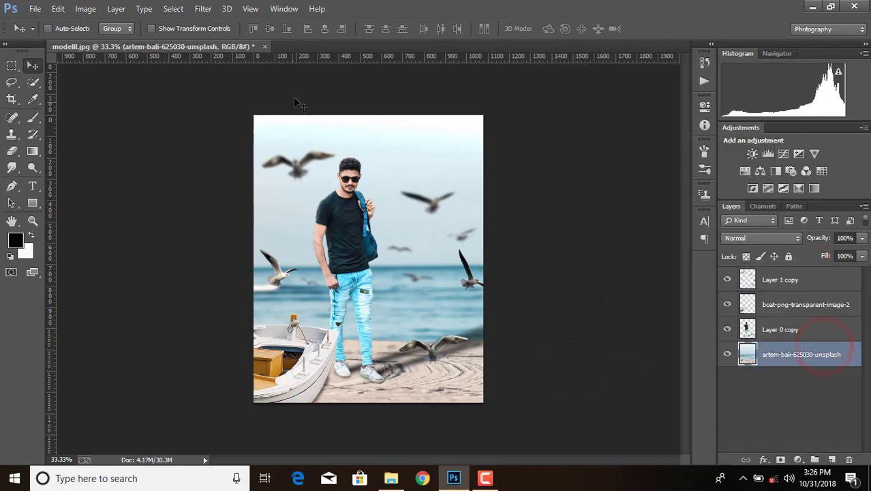
{"action": "left_click", "coordinate": [203, 8]}
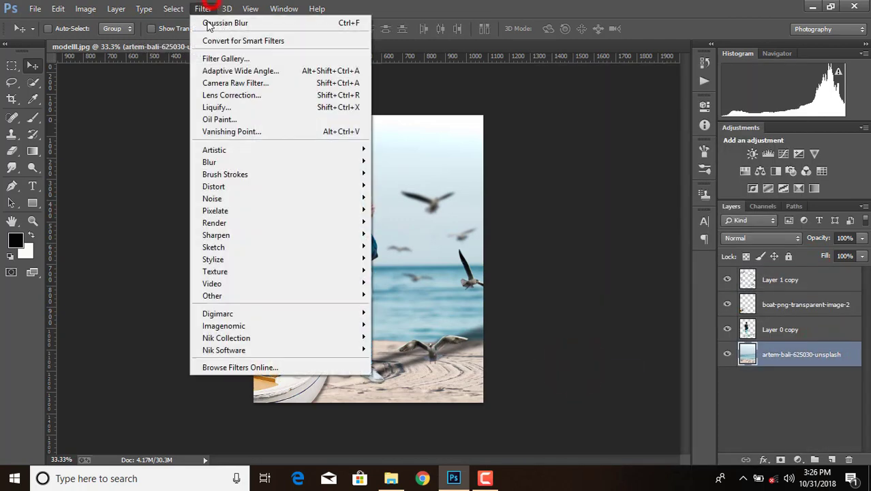
{"action": "left_click", "coordinate": [226, 83]}
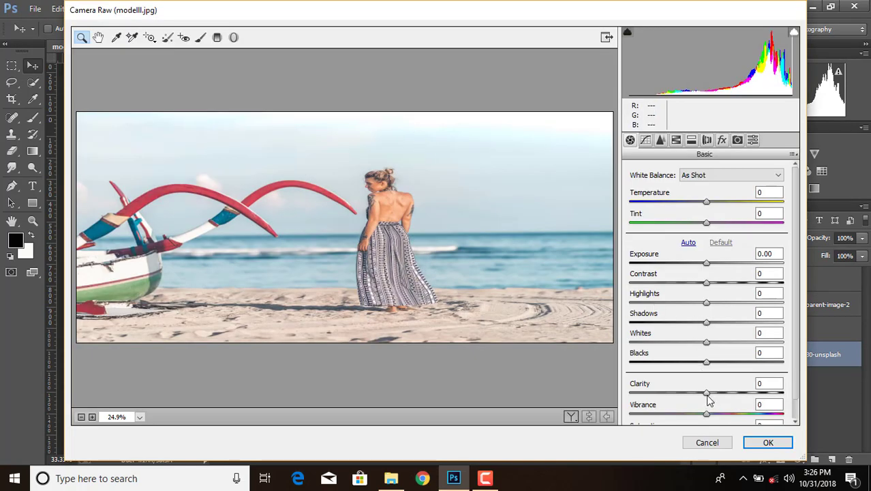
{"action": "left_click_drag", "start_coordinate": [706, 393], "coordinate": [724, 396]}
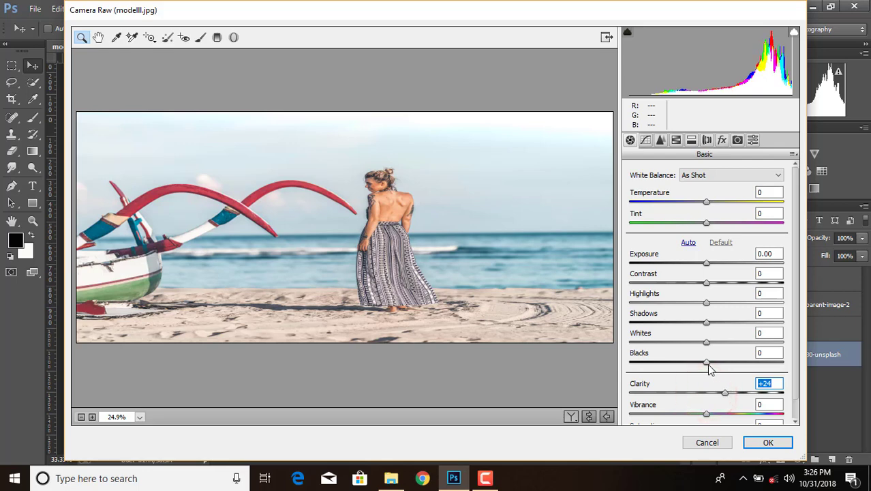
{"action": "left_click_drag", "start_coordinate": [707, 362], "coordinate": [685, 367]}
Step: Adjust HSL: Aquas hue +60, Blues hue -10, boosted aqua/blue saturation, Aquas luminance -47
{"action": "left_click", "coordinate": [722, 140]}
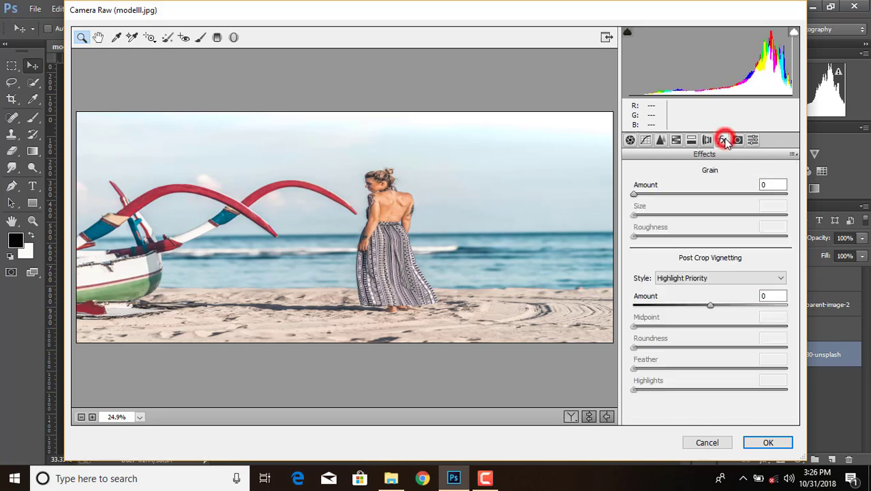
{"action": "left_click", "coordinate": [676, 140]}
{"action": "left_click_drag", "start_coordinate": [710, 315], "coordinate": [759, 315]}
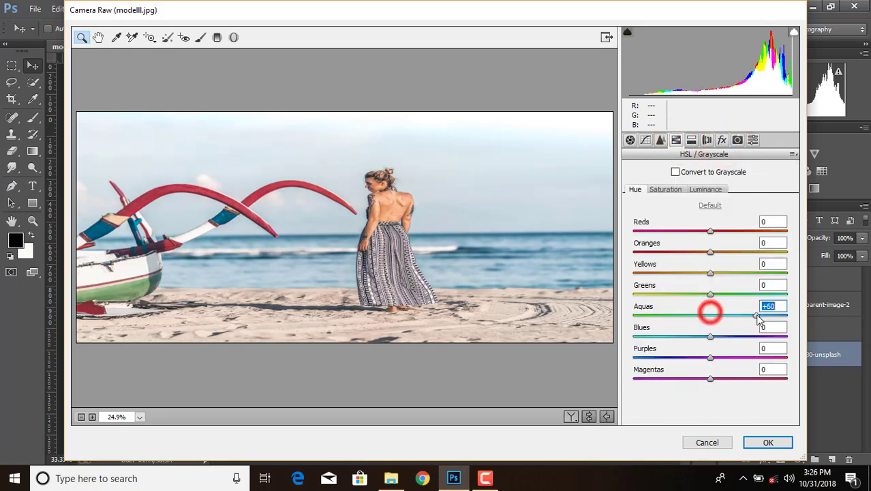
{"action": "mouse_move", "coordinate": [710, 336]}
{"action": "left_mouse_down"}
{"action": "mouse_move", "coordinate": [703, 336]}
{"action": "mouse_move", "coordinate": [752, 315]}
{"action": "left_mouse_up"}
{"action": "left_click", "coordinate": [666, 189]}
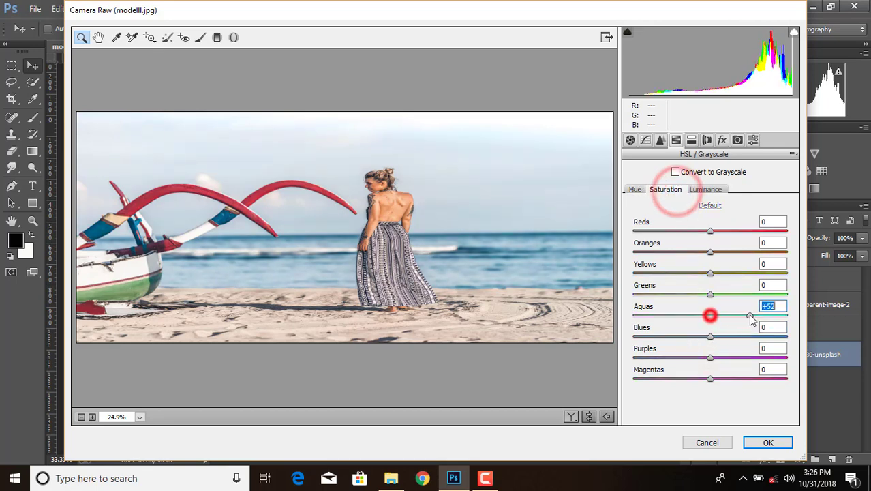
{"action": "left_click_drag", "start_coordinate": [710, 337], "coordinate": [755, 336]}
{"action": "left_click", "coordinate": [716, 189]}
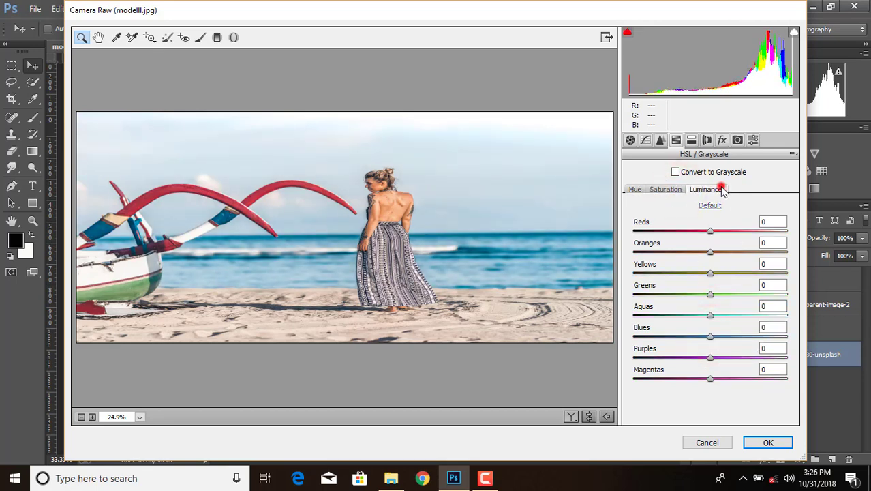
{"action": "mouse_move", "coordinate": [711, 315]}
{"action": "left_mouse_down"}
{"action": "mouse_move", "coordinate": [675, 315]}
{"action": "mouse_move", "coordinate": [701, 336]}
{"action": "left_mouse_up"}
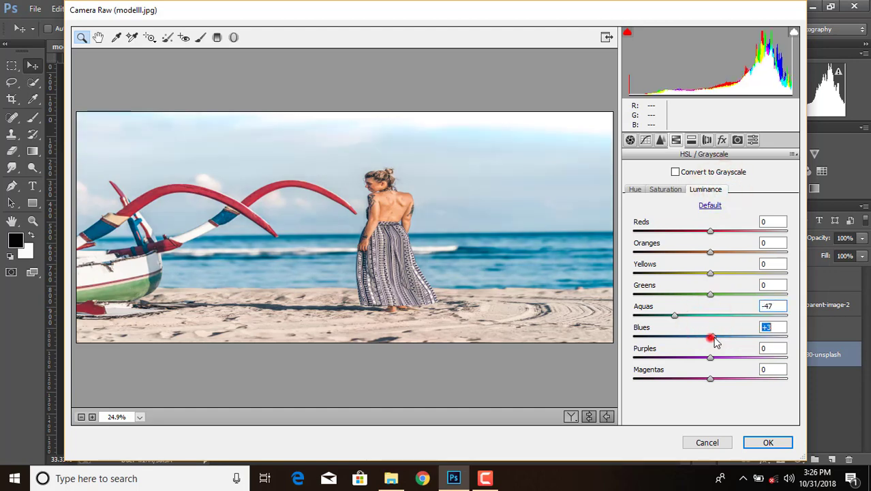
{"action": "left_click", "coordinate": [764, 443]}
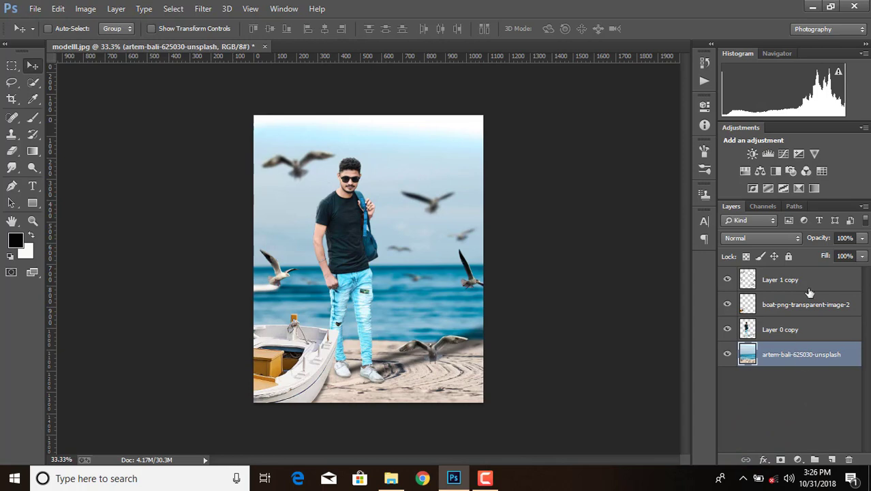
Step: Duplicate the boat layer and give the copy a 9.2-pixel Gaussian Blur
{"action": "left_click", "coordinate": [809, 311]}
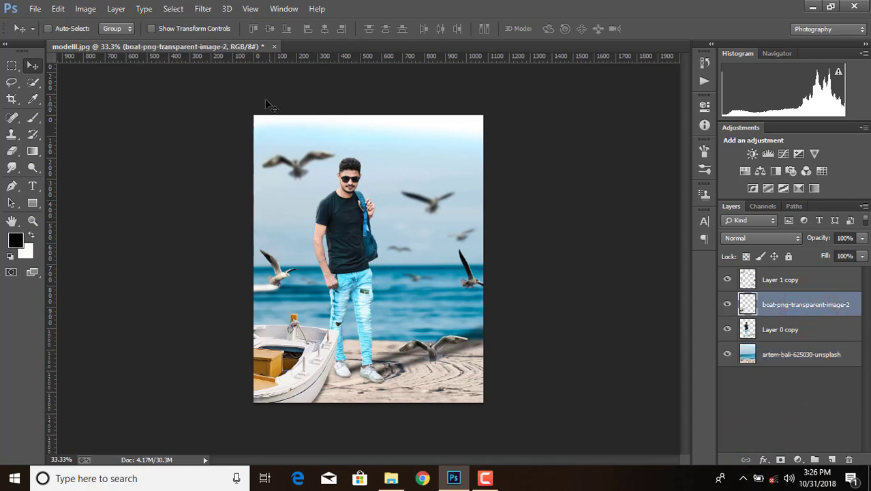
{"action": "left_click", "coordinate": [202, 8]}
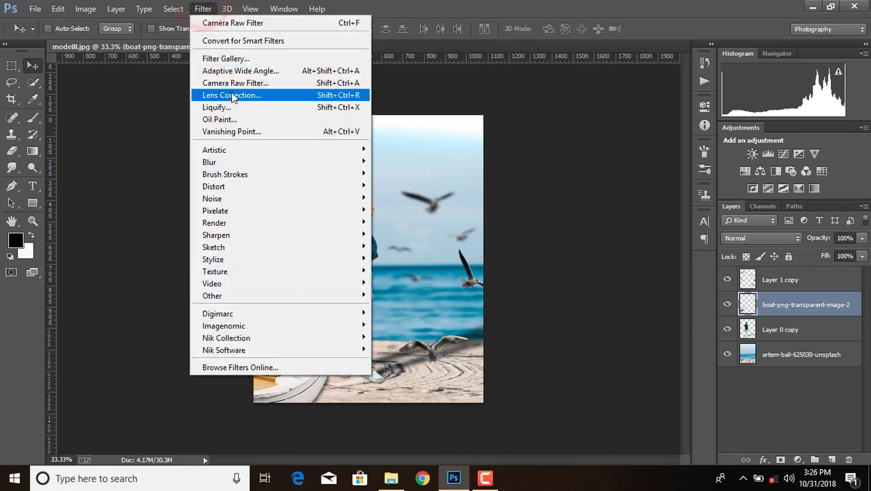
{"action": "left_click_drag", "start_coordinate": [805, 303], "coordinate": [833, 460]}
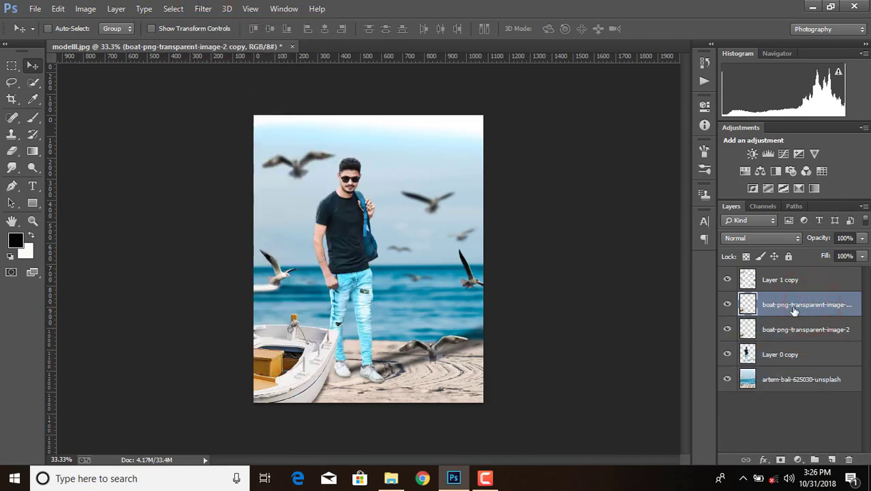
{"action": "left_click", "coordinate": [203, 8]}
{"action": "mouse_move", "coordinate": [210, 162]}
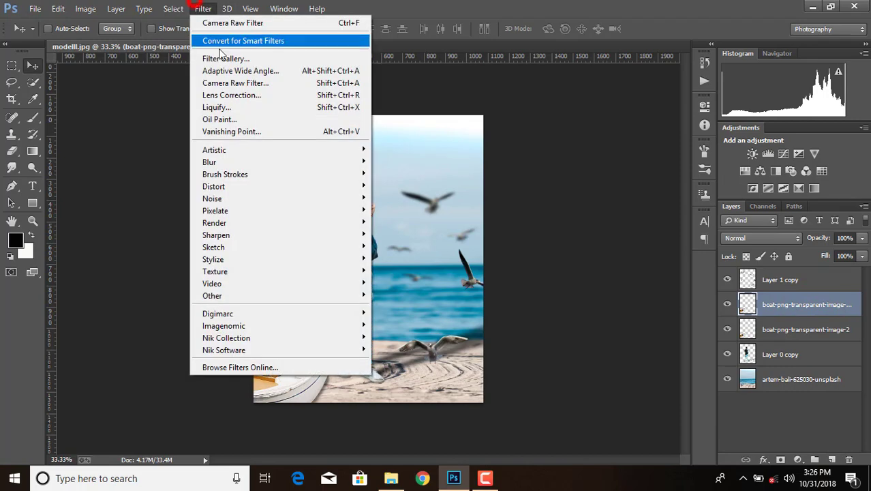
{"action": "left_click", "coordinate": [247, 160]}
{"action": "left_click", "coordinate": [406, 253]}
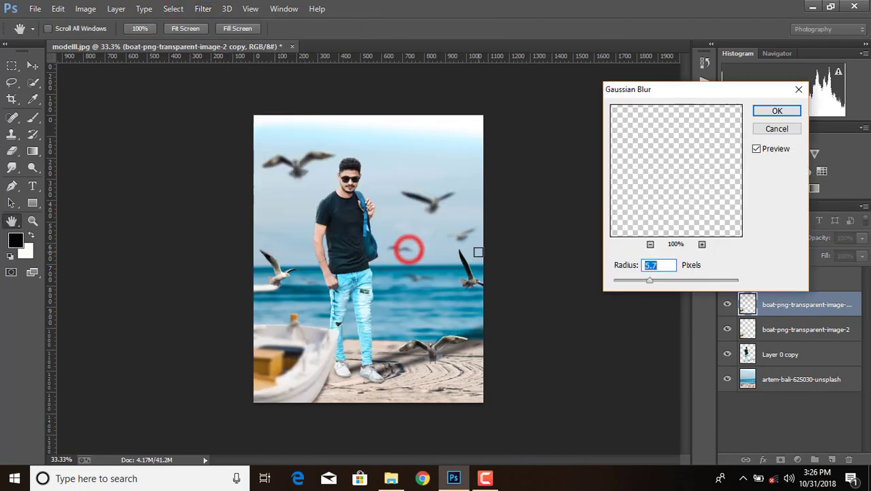
{"action": "left_click_drag", "start_coordinate": [651, 285], "coordinate": [660, 285]}
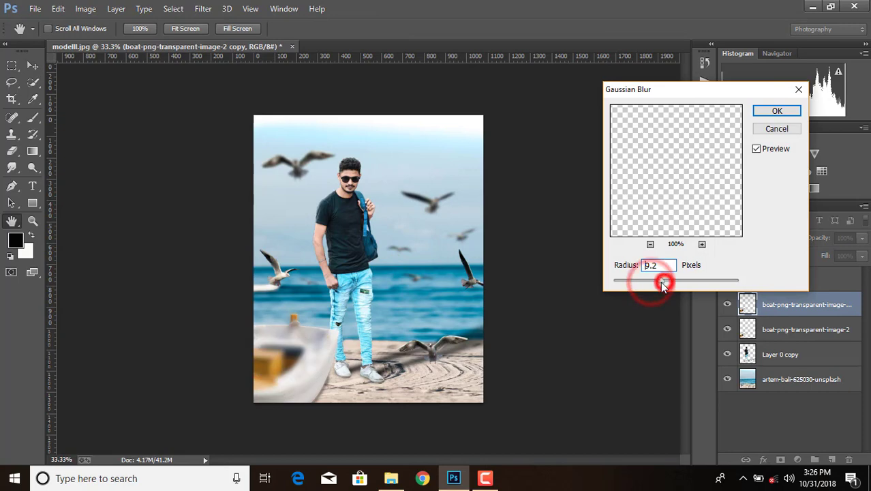
{"action": "left_click", "coordinate": [761, 110]}
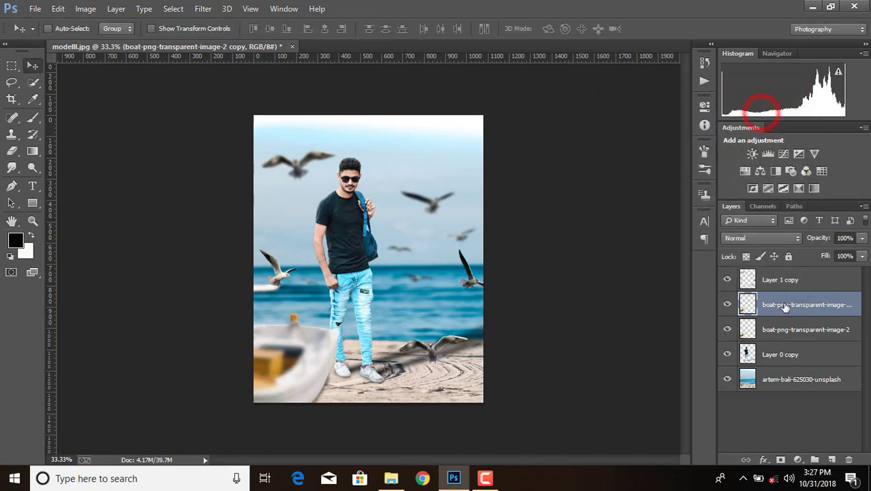
Step: Add a layer mask to the blurred boat and paint black over the boat's upper edge
{"action": "left_click", "coordinate": [781, 460]}
{"action": "left_click", "coordinate": [36, 117]}
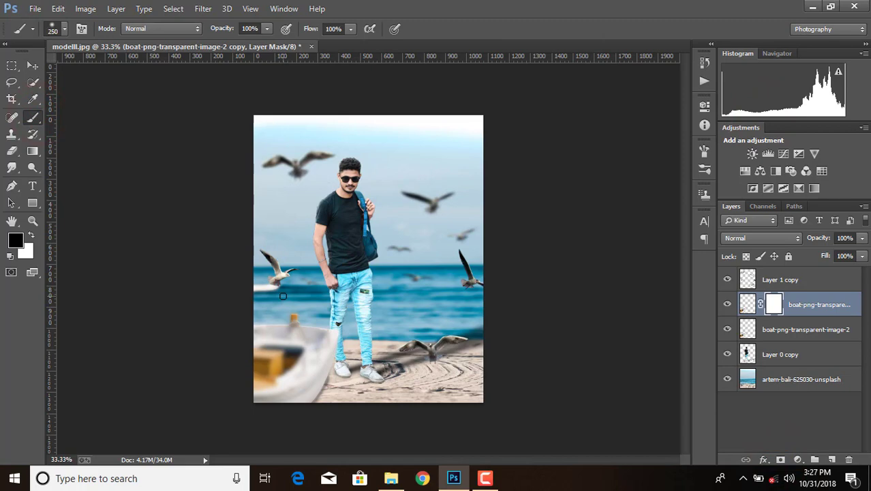
{"action": "left_click_drag", "start_coordinate": [269, 300], "coordinate": [290, 317]}
{"action": "left_click_drag", "start_coordinate": [303, 341], "coordinate": [296, 319]}
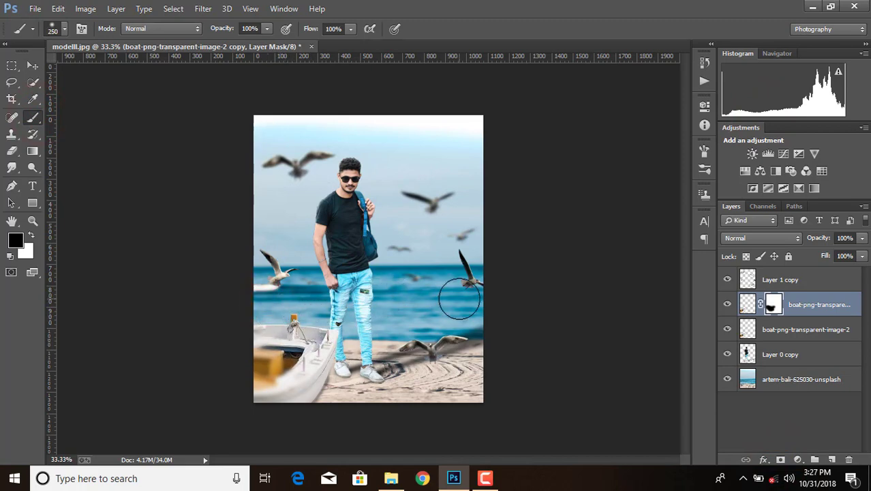
{"action": "key", "text": "ctrl+minus"}
{"action": "key", "text": "ctrl+minus"}
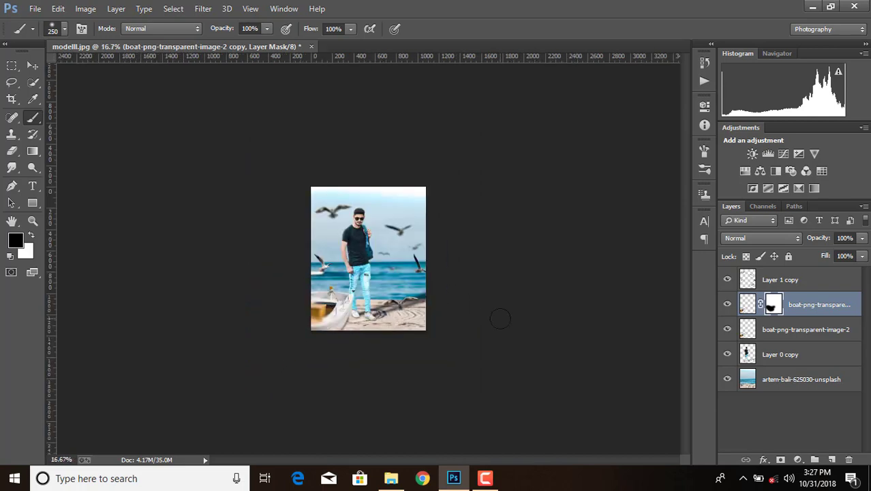
{"action": "key", "text": "ctrl+plus"}
{"action": "key", "text": "ctrl+plus"}
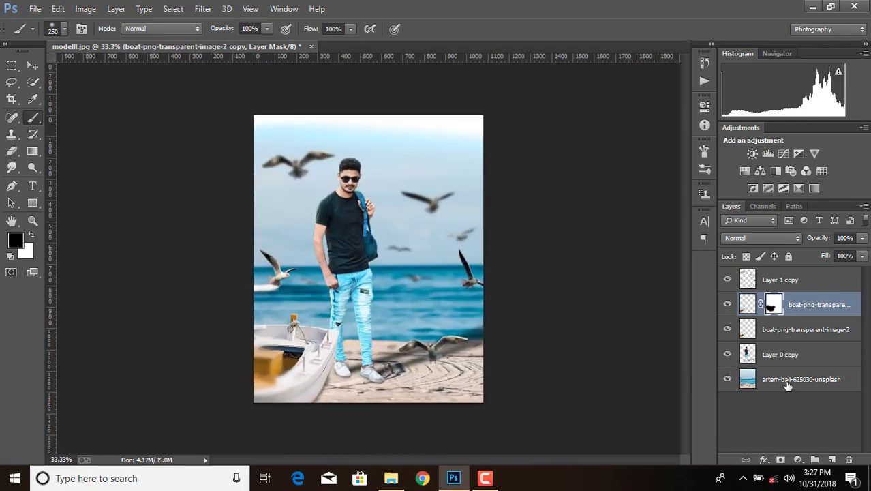
{"action": "right_click", "coordinate": [788, 385]}
Step: Merge visible layers, then in Camera Raw set Clarity +33, Blacks -35, Shadows +36, Whites +25
{"action": "left_click", "coordinate": [575, 374]}
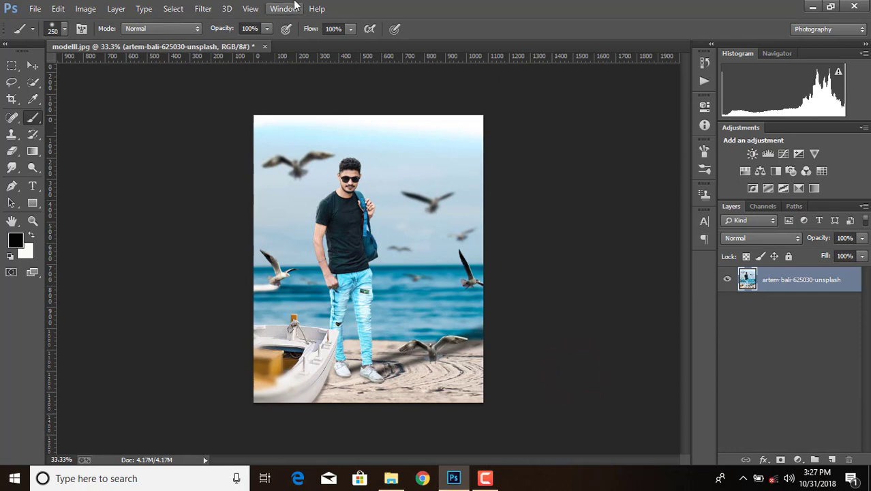
{"action": "left_click", "coordinate": [204, 8]}
{"action": "left_click", "coordinate": [235, 91]}
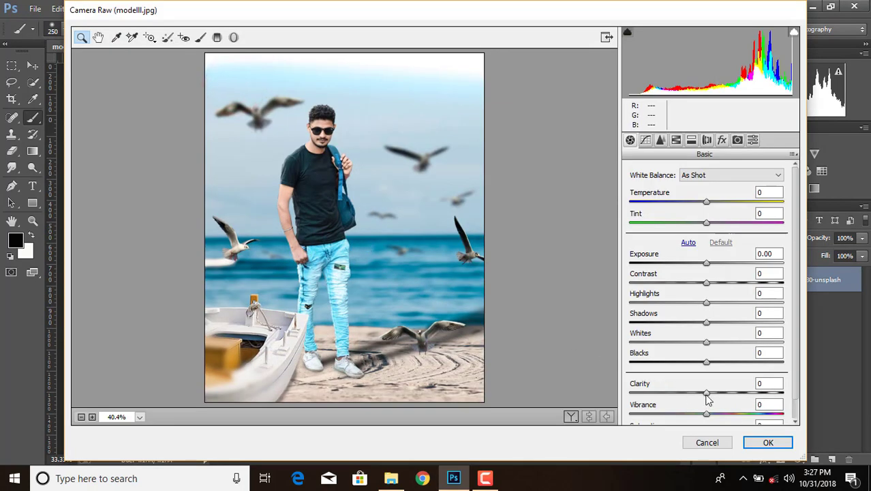
{"action": "left_click_drag", "start_coordinate": [707, 394], "coordinate": [731, 393]}
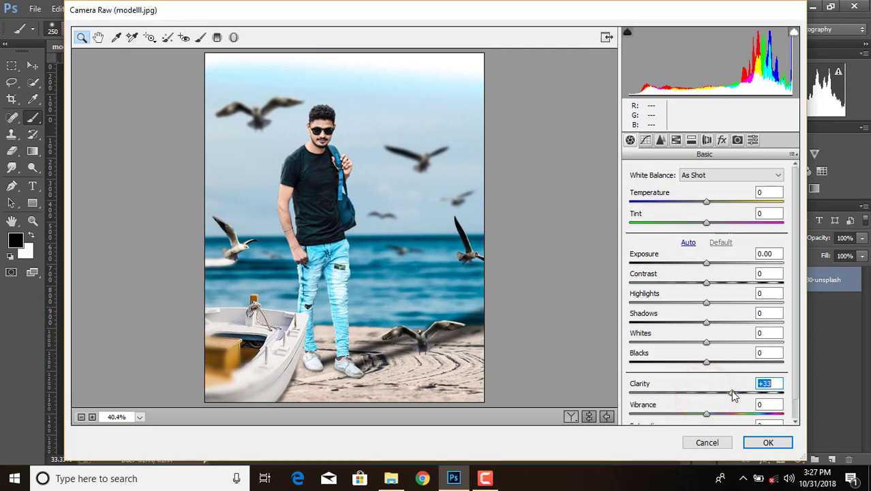
{"action": "left_click_drag", "start_coordinate": [706, 362], "coordinate": [681, 369]}
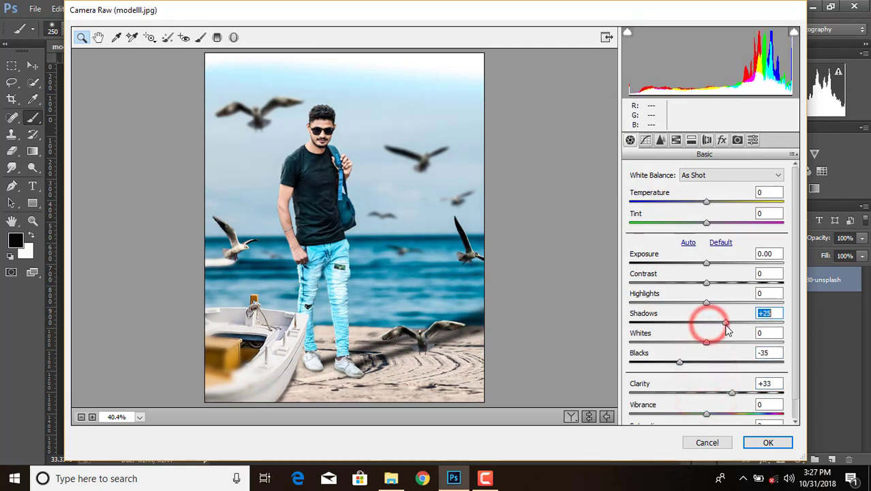
{"action": "left_click_drag", "start_coordinate": [708, 323], "coordinate": [735, 324]}
{"action": "left_click", "coordinate": [709, 345]}
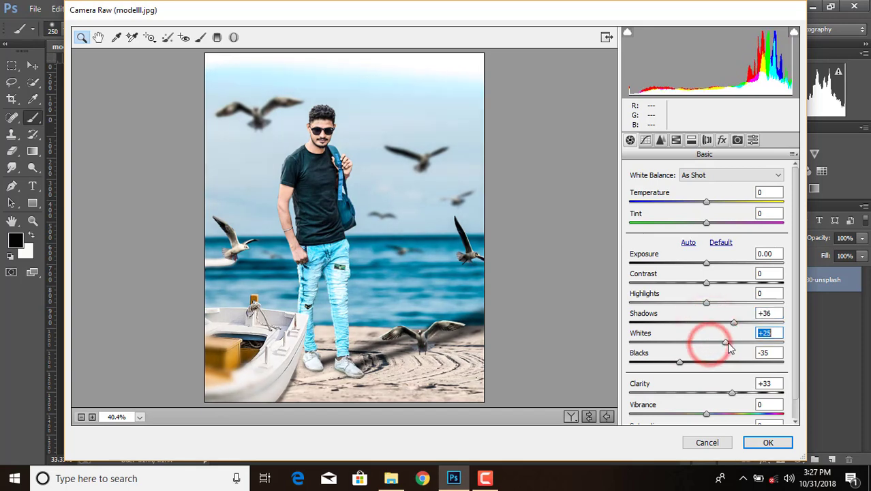
Step: Darken aqua/blue luminance, saturate Aquas +67 and Blues +38, and shift Aquas hue +31
{"action": "left_click", "coordinate": [678, 140]}
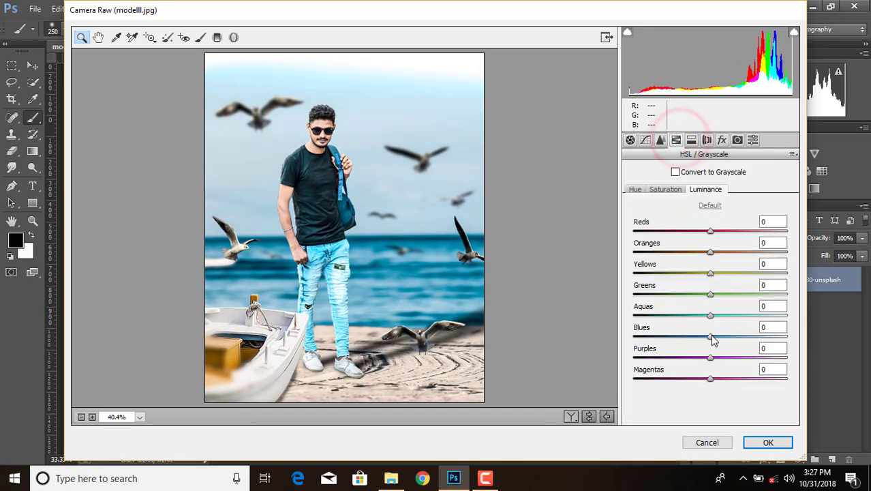
{"action": "mouse_move", "coordinate": [710, 337]}
{"action": "left_mouse_down"}
{"action": "mouse_move", "coordinate": [718, 337]}
{"action": "mouse_move", "coordinate": [688, 315]}
{"action": "left_mouse_up"}
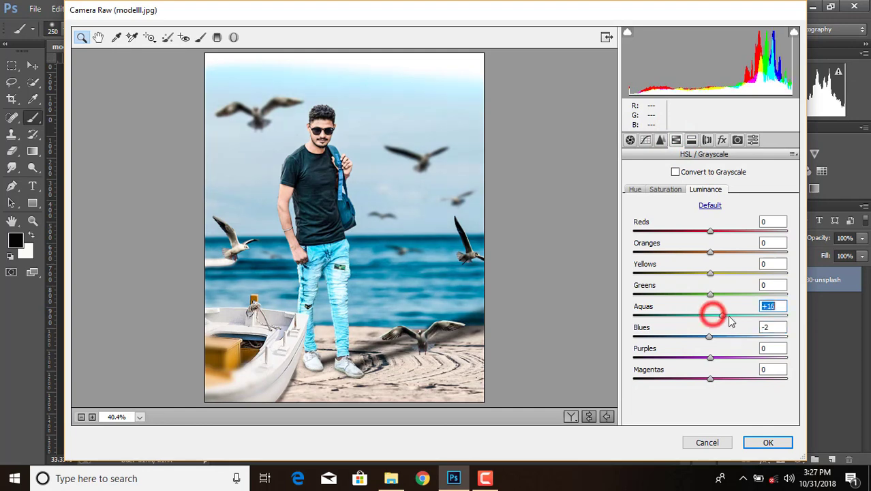
{"action": "left_click", "coordinate": [660, 189]}
{"action": "left_click_drag", "start_coordinate": [710, 315], "coordinate": [762, 315]}
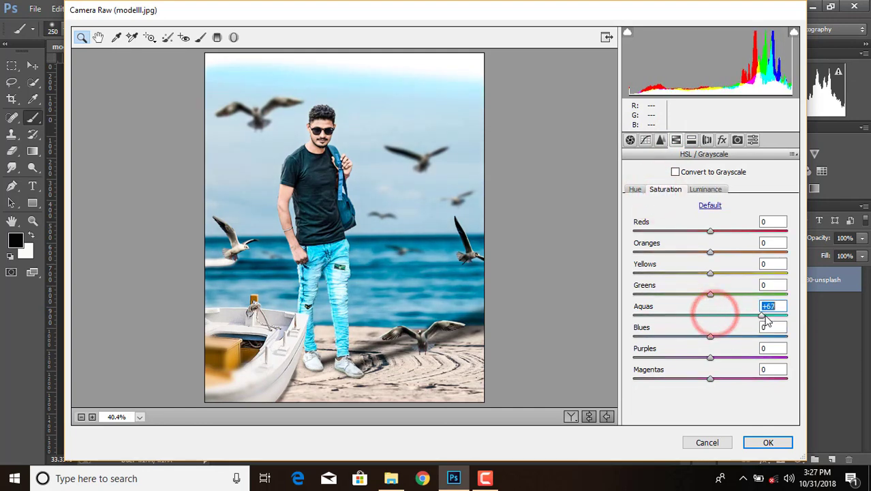
{"action": "left_click", "coordinate": [711, 337]}
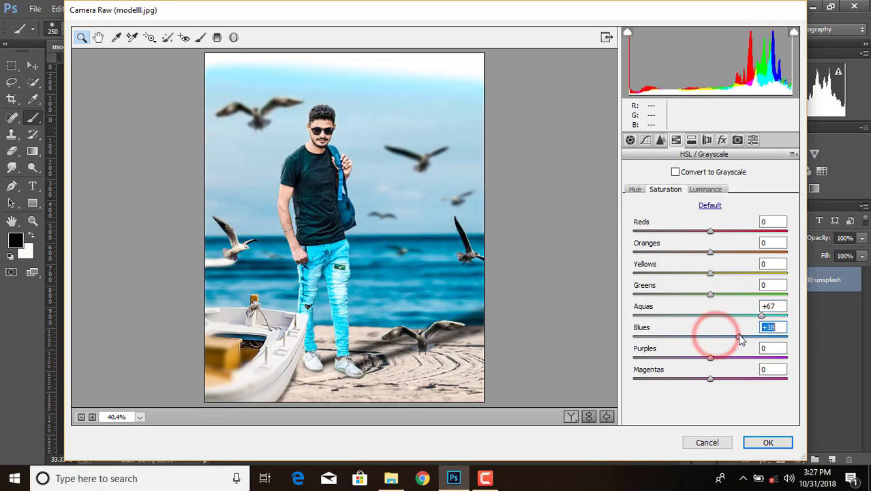
{"action": "left_click", "coordinate": [636, 189]}
{"action": "left_click", "coordinate": [712, 315]}
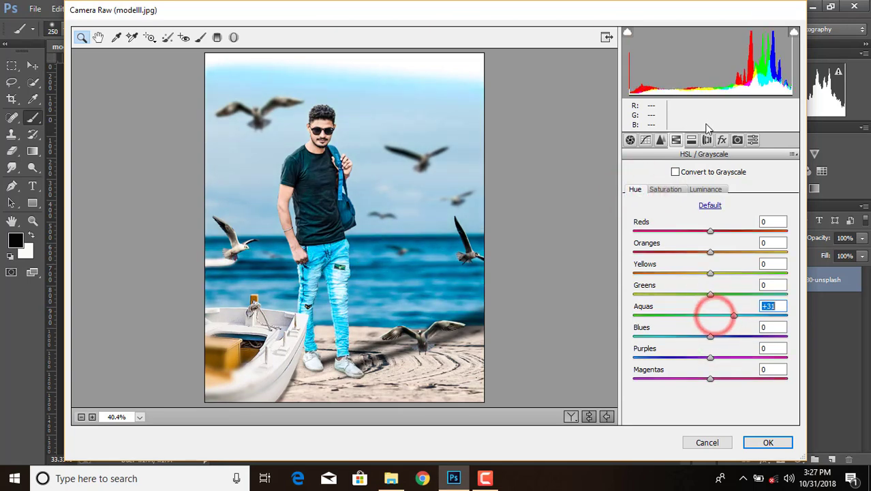
Step: Add a -52 dark post-crop vignette and apply the Camera Raw grade
{"action": "left_click", "coordinate": [722, 140]}
{"action": "left_click_drag", "start_coordinate": [712, 305], "coordinate": [673, 308]}
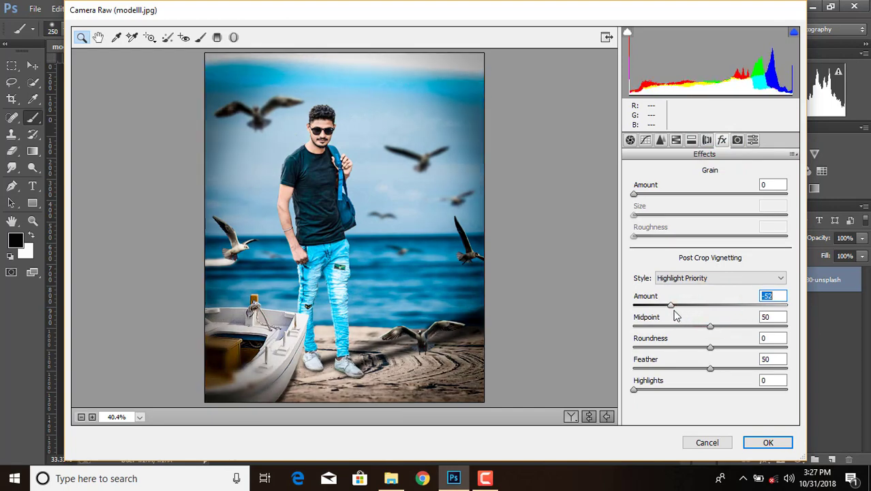
{"action": "left_click", "coordinate": [749, 442]}
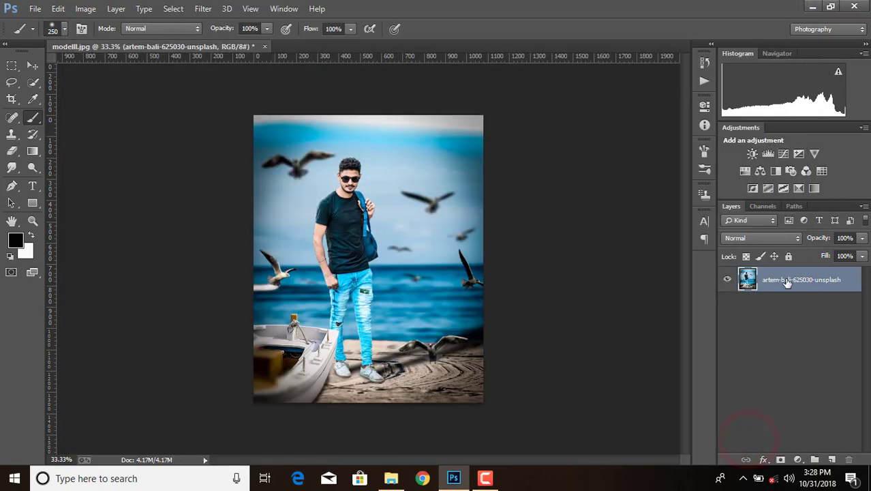
{"action": "right_click", "coordinate": [788, 283]}
Step: Flatten the image and save it as JPEG 'popz edit' in the Stocks folder
{"action": "left_click", "coordinate": [574, 389]}
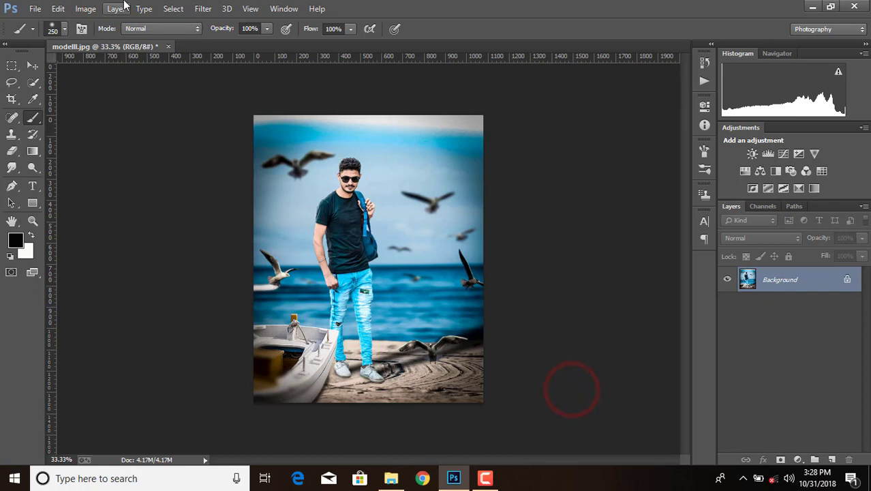
{"action": "left_click", "coordinate": [34, 8]}
{"action": "left_click", "coordinate": [96, 128]}
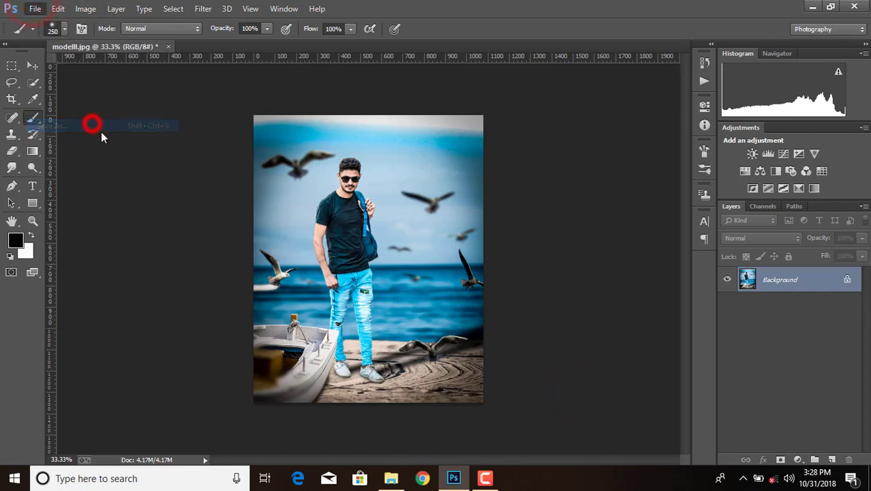
{"action": "left_click", "coordinate": [151, 313]}
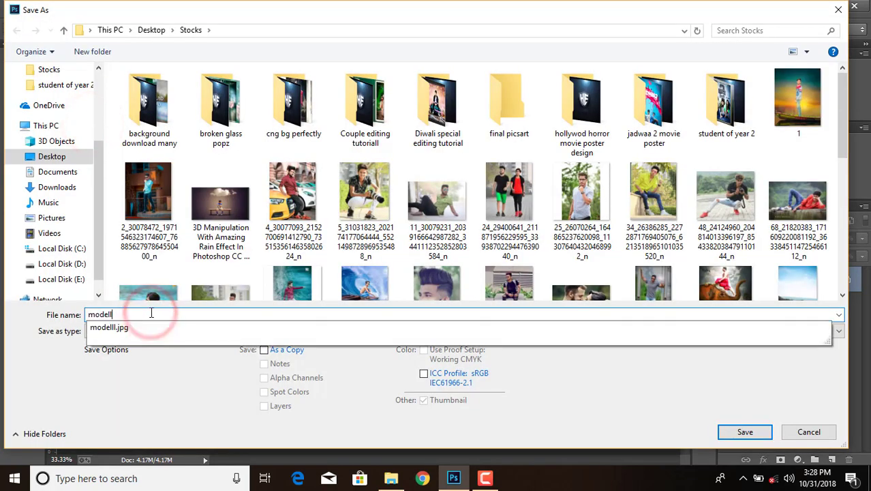
{"action": "key", "text": "BackSpace"}
{"action": "key", "text": "BackSpace"}
{"action": "key", "text": "BackSpace"}
{"action": "type", "text": "popz edit"}
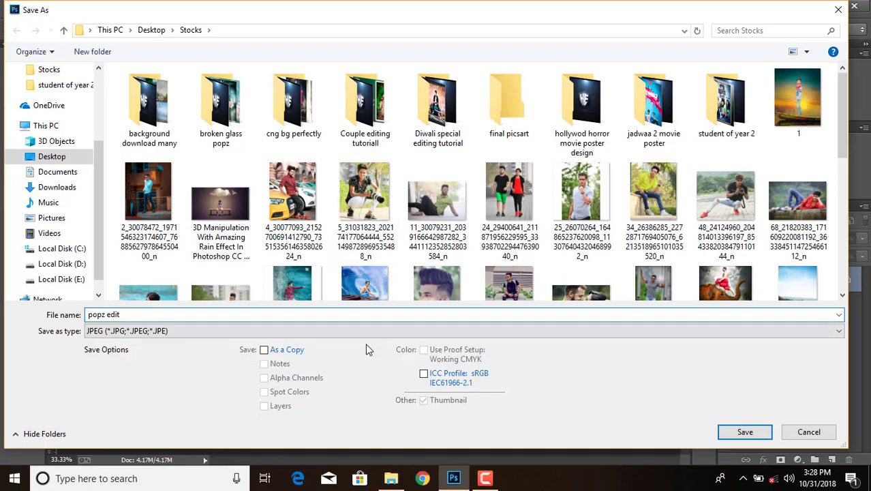
{"action": "left_click", "coordinate": [737, 432]}
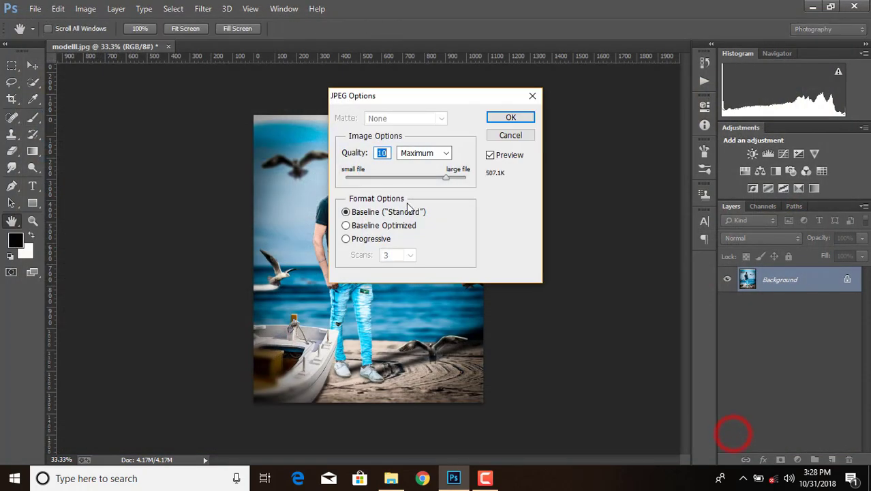